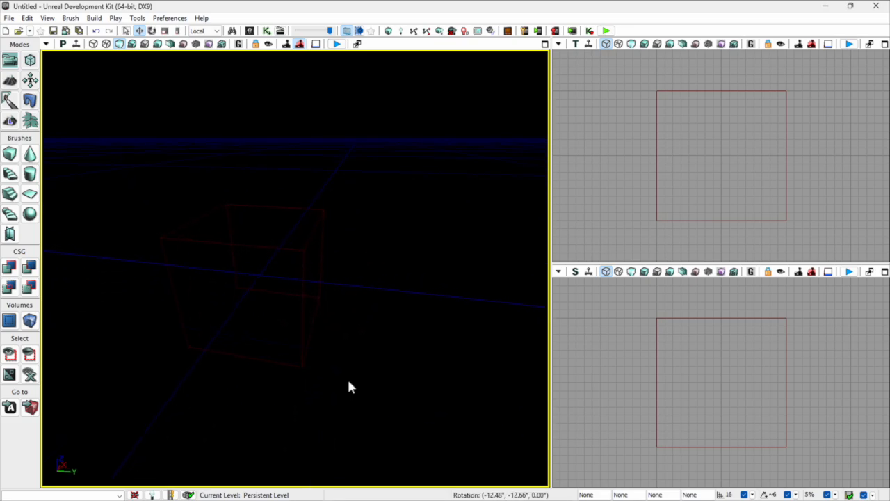
Open the red builder brush for geometry editing and push one of its side faces inward to narrow it.
click(252, 237)
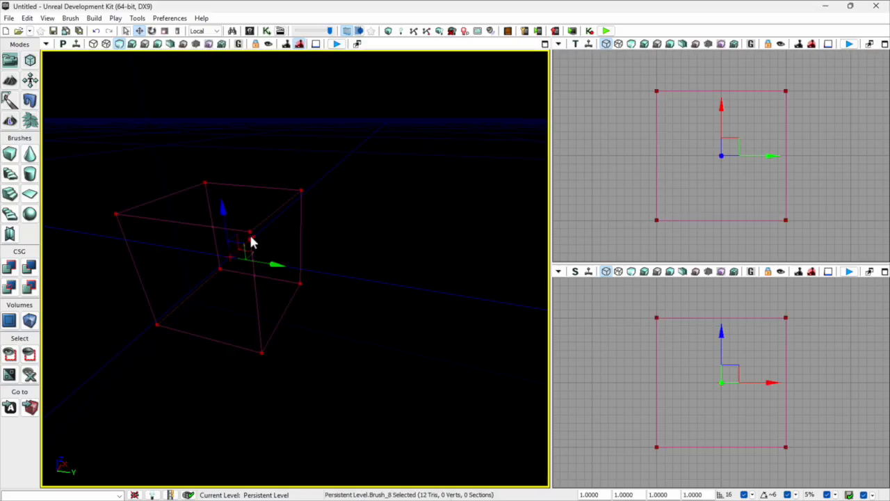
click(33, 61)
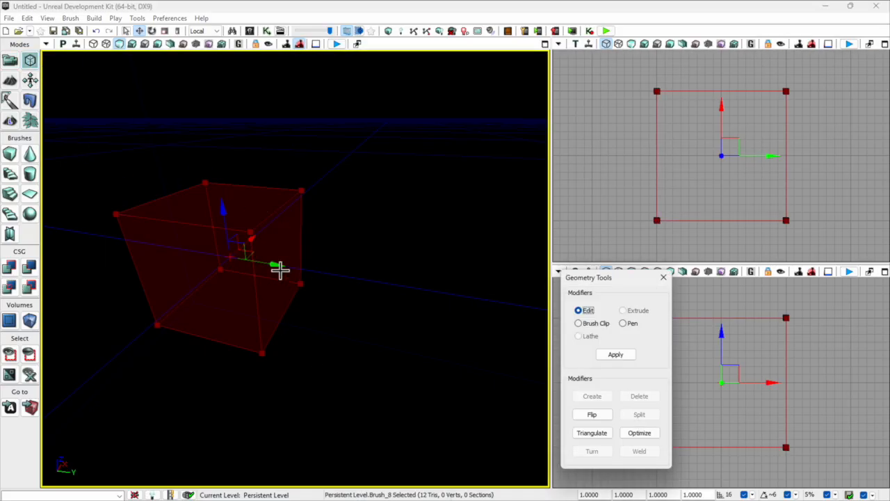
click(279, 271)
click(285, 279)
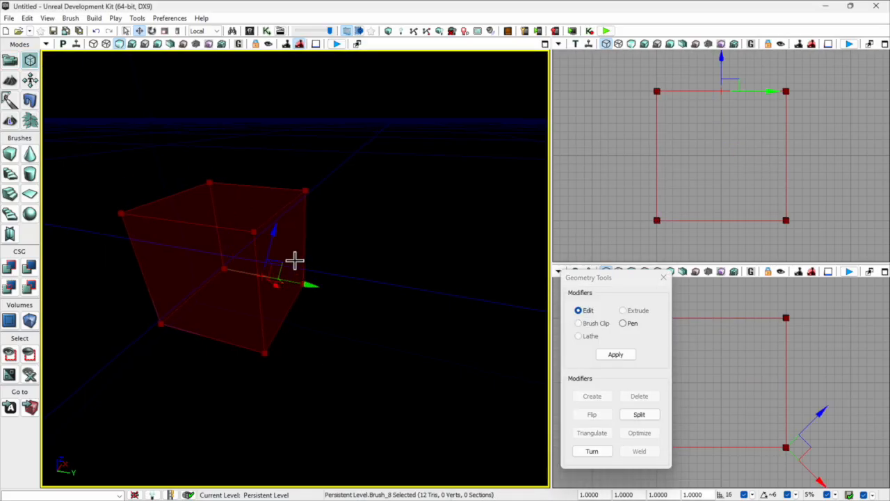
click(295, 261)
mouse_move(338, 274)
mouse_down()
mouse_move(410, 298)
mouse_move(299, 271)
mouse_up()
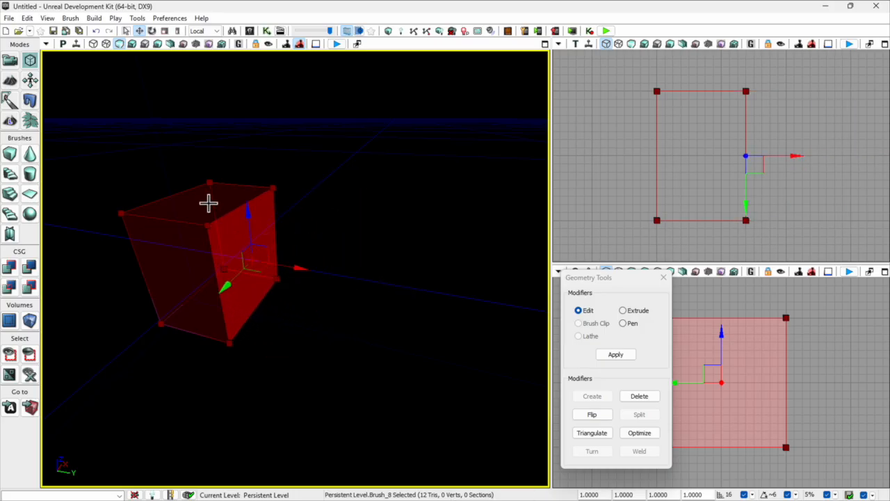
Lower the builder brush's top face, shift it sideways and raise it again to skew the brush into a slanted block.
click(208, 202)
drag(199, 138, 216, 223)
drag(265, 277, 315, 285)
drag(240, 308, 264, 234)
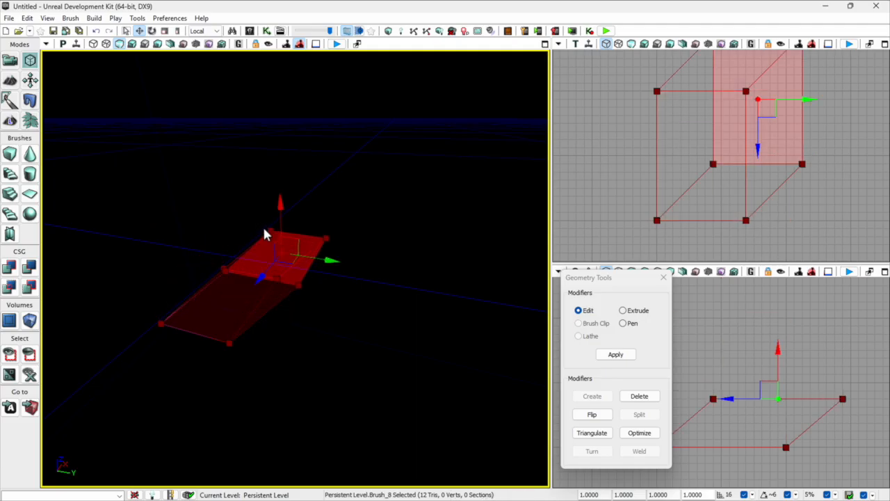
drag(284, 198, 262, 136)
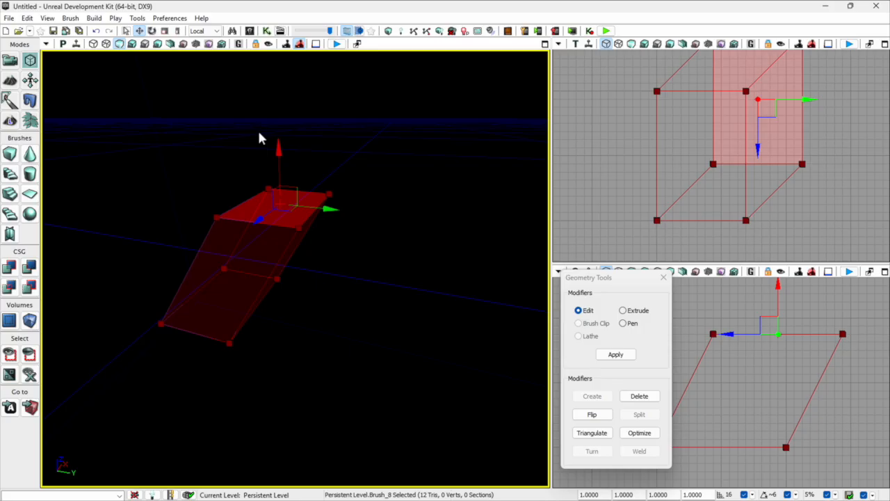
Reset the builder brush to a cube, add it as a solid block, and leave geometry editing.
click(9, 156)
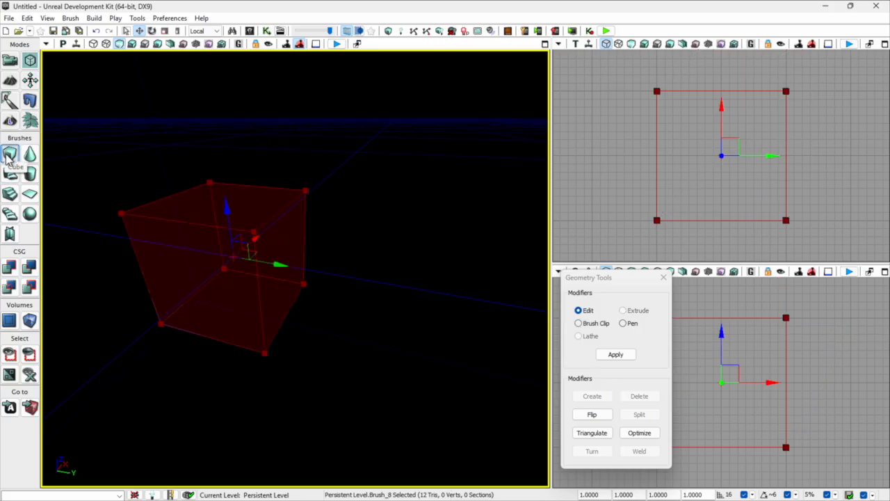
click(10, 266)
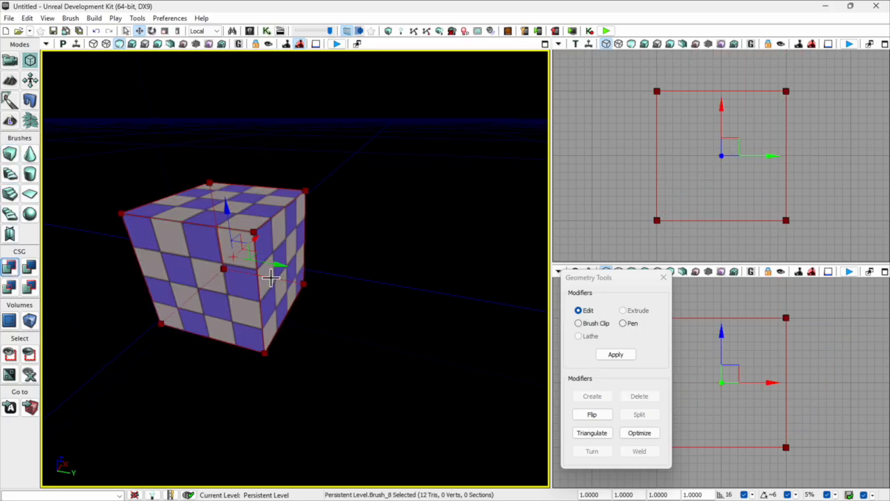
key(shift+1)
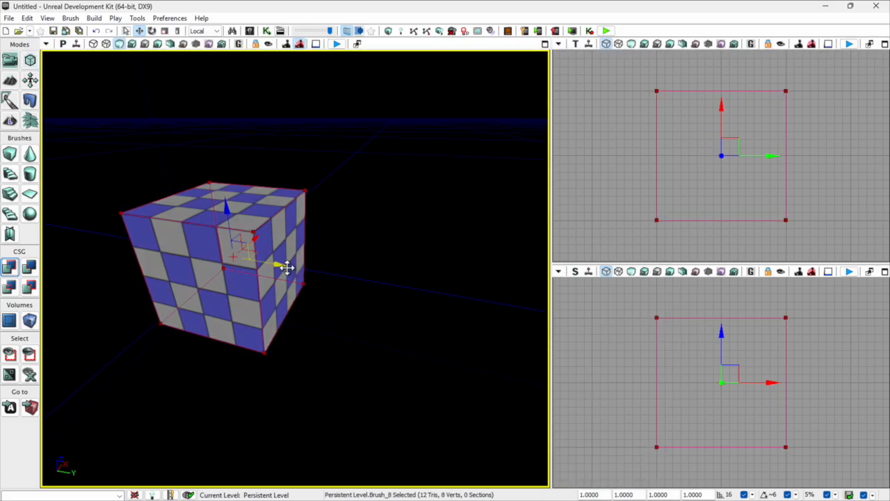
Move the builder brush flush beside the cube, flatten it into a thin floor slab, and add it as solid geometry.
drag(288, 268, 419, 283)
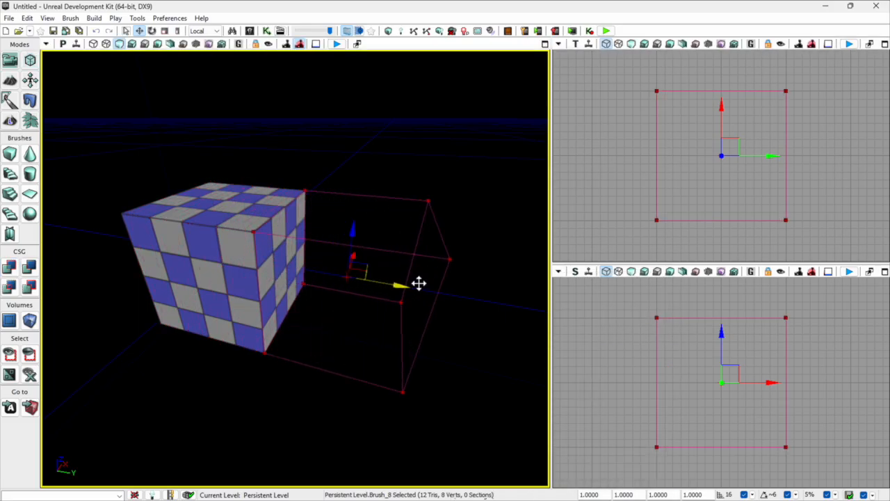
key(shift+2)
click(378, 222)
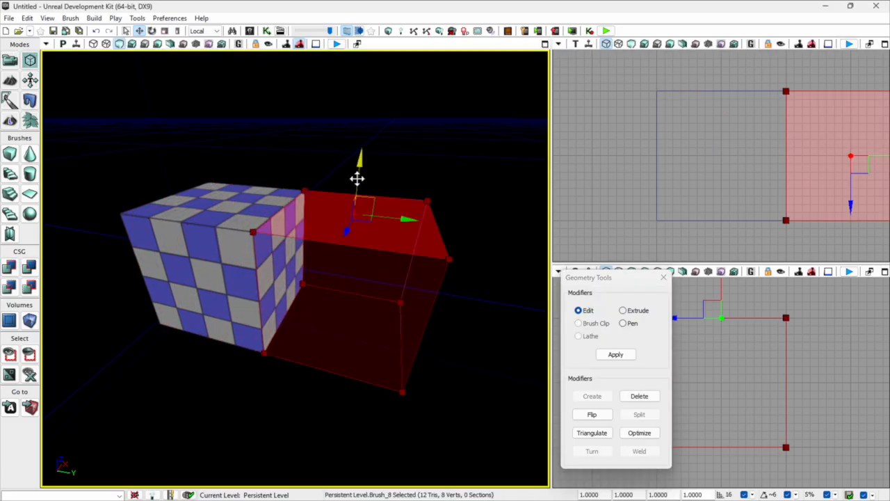
drag(364, 163, 357, 281)
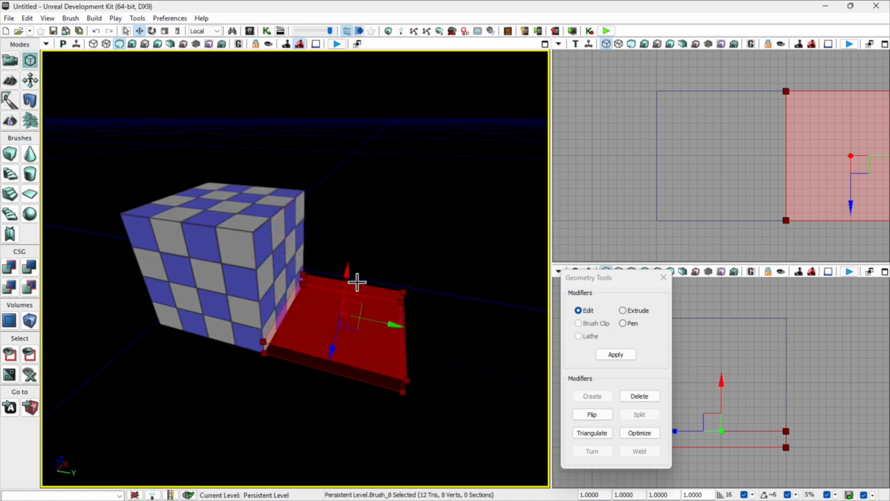
click(10, 269)
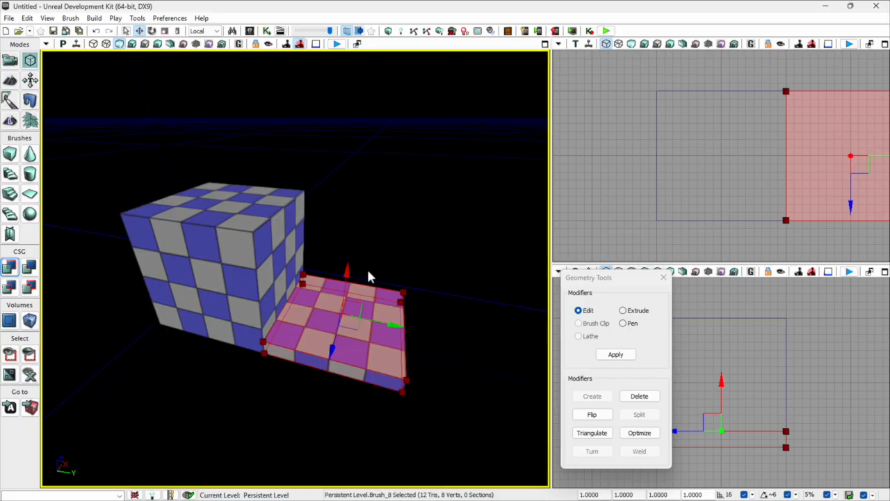
Move the builder brush to the slab's free side and pull its far face in to make it a thin strip.
key(shift+1)
right_drag(434, 334, 433, 336)
drag(342, 314, 457, 352)
right_drag(401, 371, 402, 372)
key(shift+2)
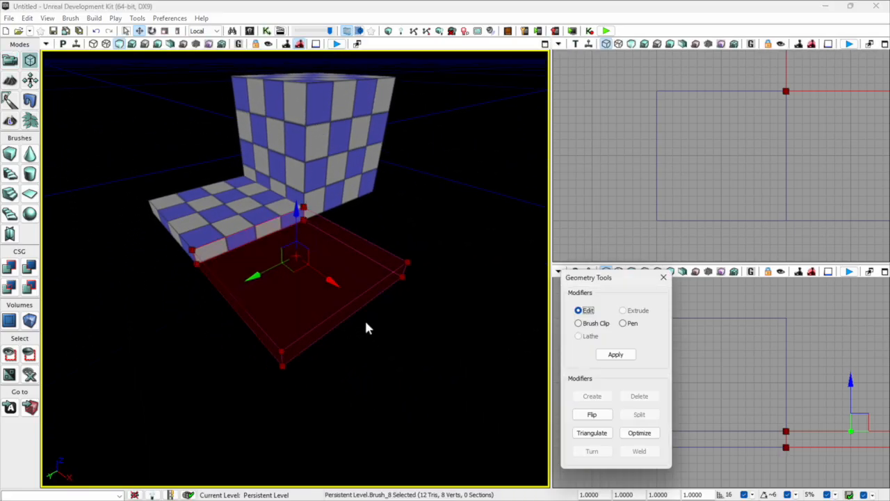
click(355, 311)
drag(399, 340, 299, 262)
Raise the thin builder brush's top face to form an upright wall and add it as solid geometry.
right_drag(372, 276, 372, 277)
click(388, 282)
drag(408, 218, 435, 108)
right_drag(370, 181, 369, 181)
click(10, 268)
Apply the M_Neptune_Floors material to the slab's top, the cube's inner side, and the thin wall's inner face.
key(shift+1)
click(294, 360)
ctrl+click(236, 287)
ctrl+click(337, 259)
click(250, 31)
click(793, 398)
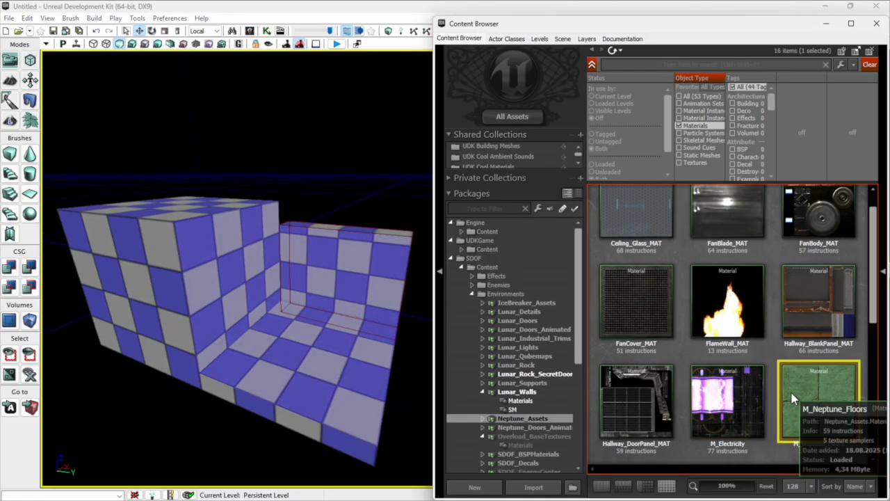
right_click(298, 337)
click(347, 184)
Show the perspective view in brush wireframe and push the large cube's outer side face inward with geometry editing.
right_drag(249, 398, 249, 398)
click(93, 44)
click(164, 231)
click(34, 62)
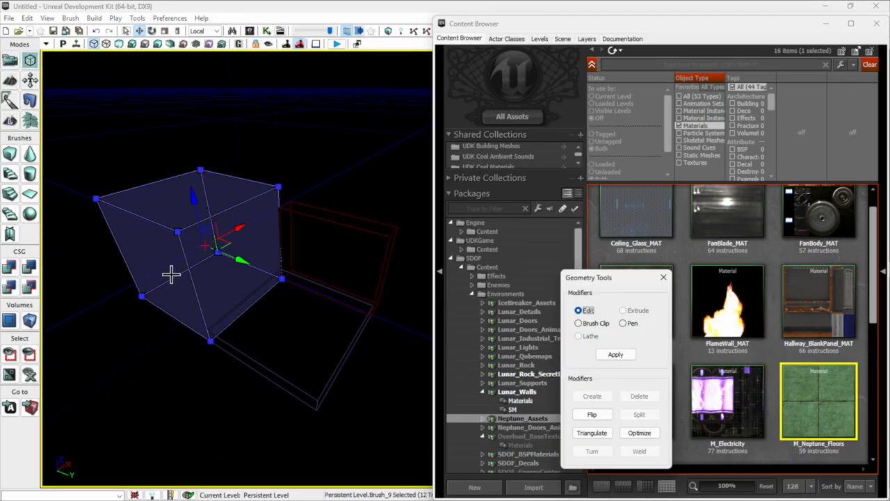
click(171, 274)
drag(113, 288, 143, 272)
Lower the large cube's top face, rebuild the level geometry, and return the perspective view to unlit shading.
click(209, 197)
drag(201, 136, 213, 181)
click(390, 32)
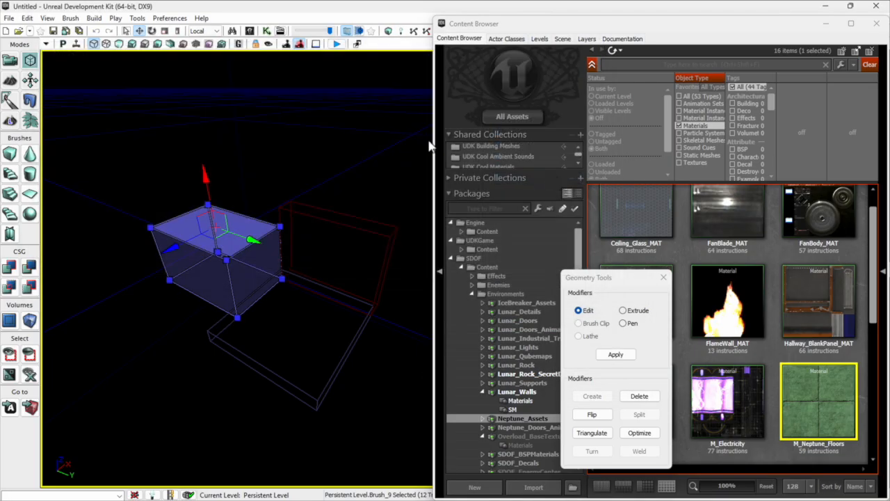
click(120, 44)
click(142, 317)
right_drag(142, 318, 142, 318)
right_drag(219, 335, 219, 335)
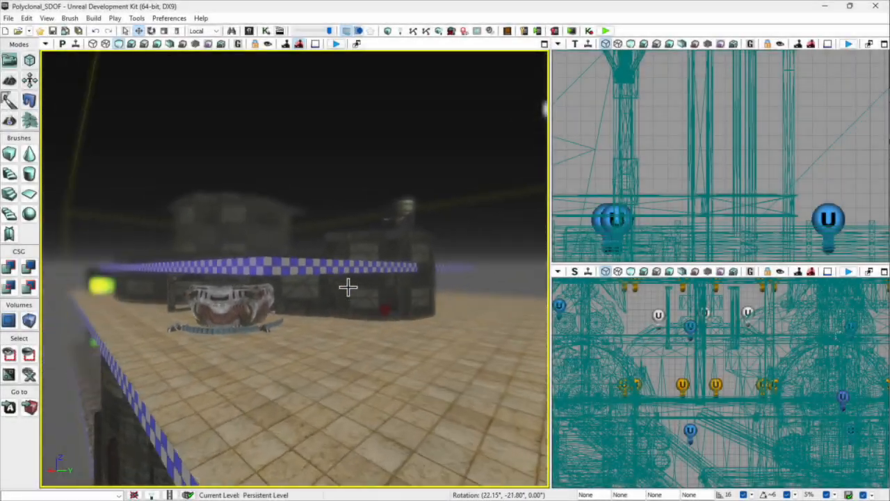
Look around the Polyclonal_SDOF level and select its long ceiling beams one after the other.
drag(348, 288, 357, 252)
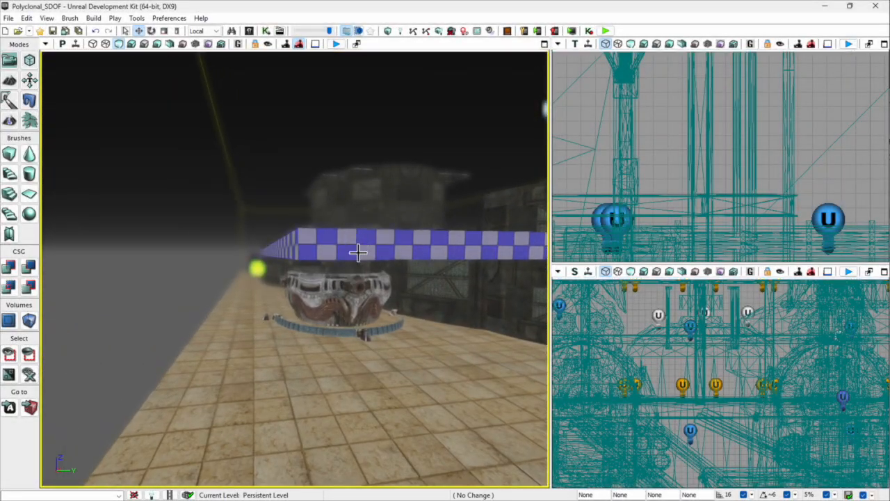
click(291, 390)
right_drag(291, 389, 264, 366)
click(360, 336)
click(182, 192)
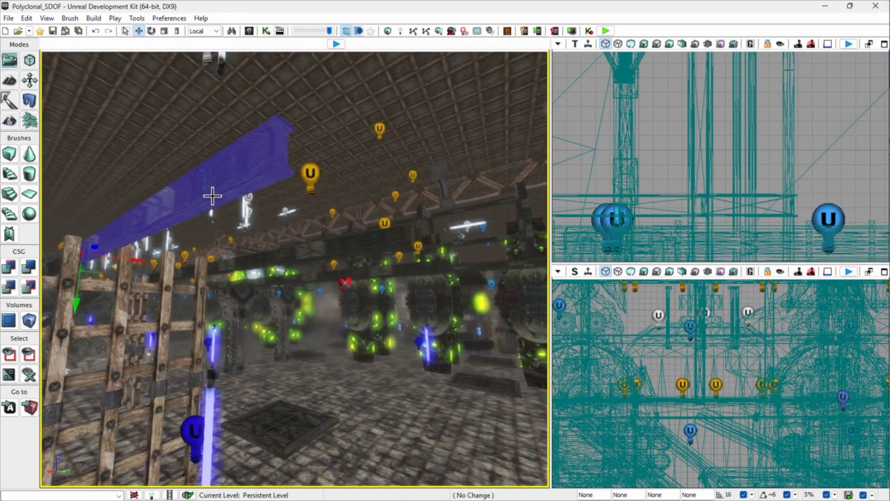
click(328, 250)
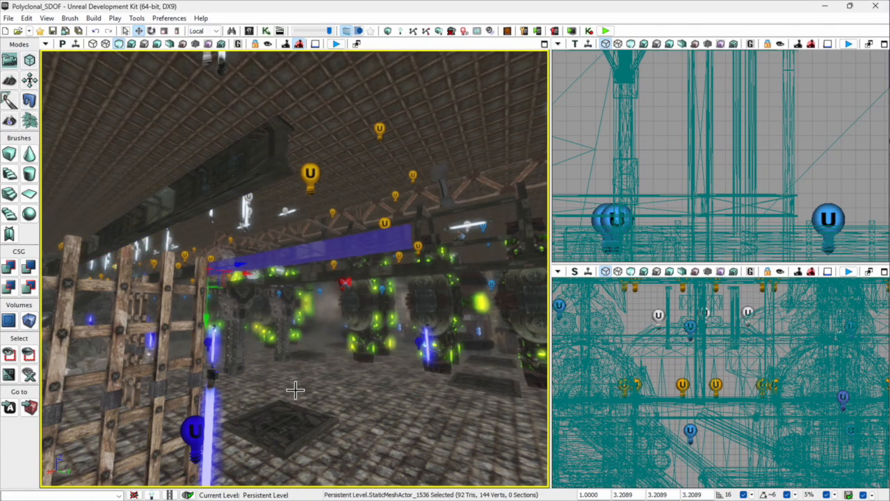
Lift the square floor hatch panel out of its frame and move it sideways.
click(282, 433)
right_drag(313, 429, 313, 430)
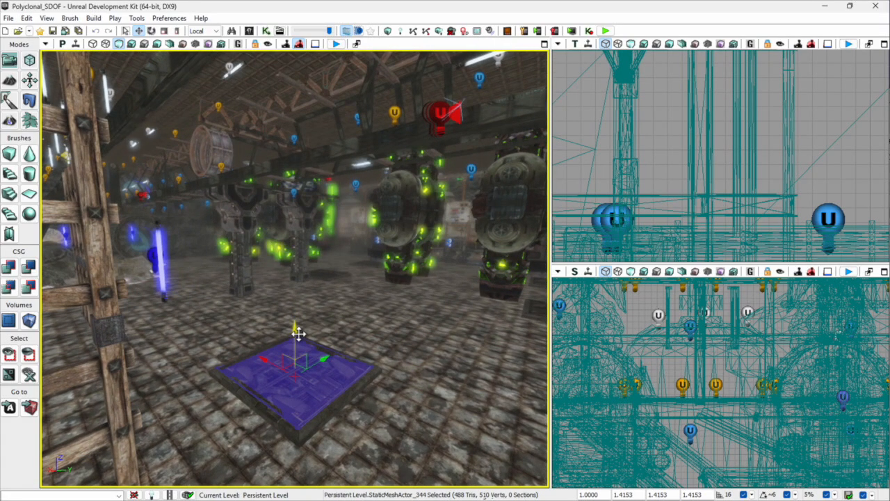
drag(298, 334, 257, 254)
drag(323, 248, 404, 263)
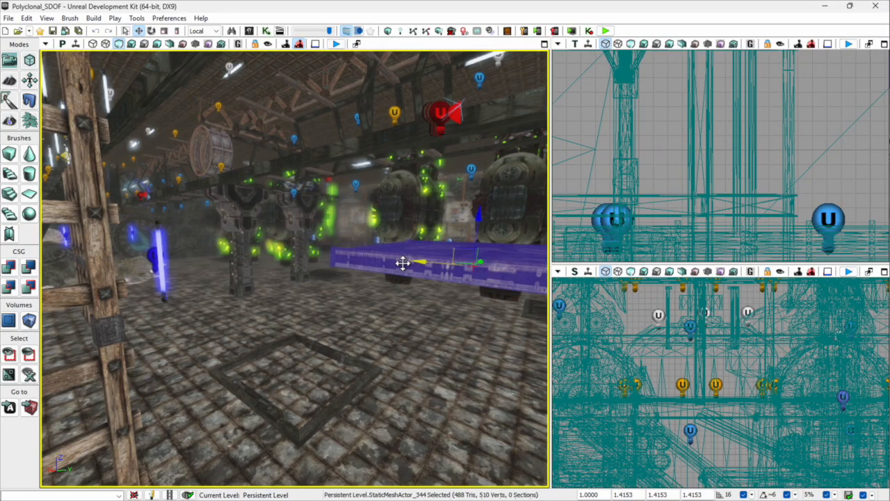
right_drag(313, 272, 313, 272)
Move the front ring mesh down and away from the ceiling beam, and pick the nearby support pillar.
click(252, 257)
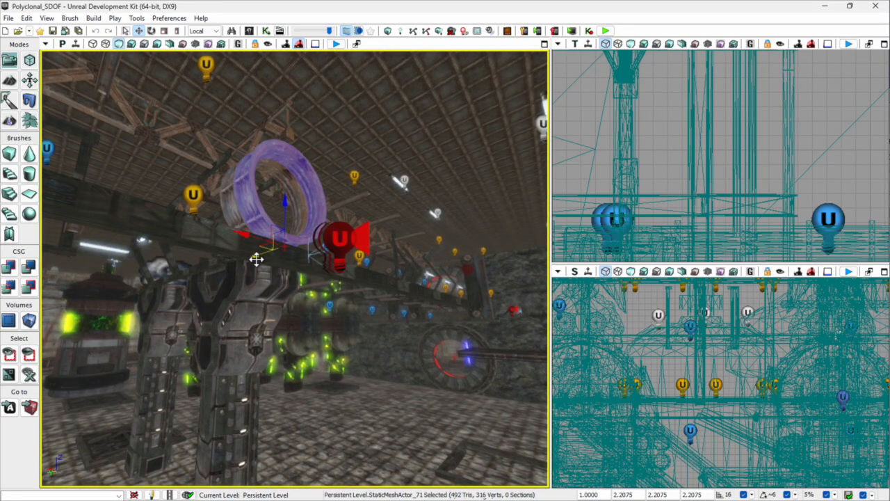
drag(256, 259, 384, 357)
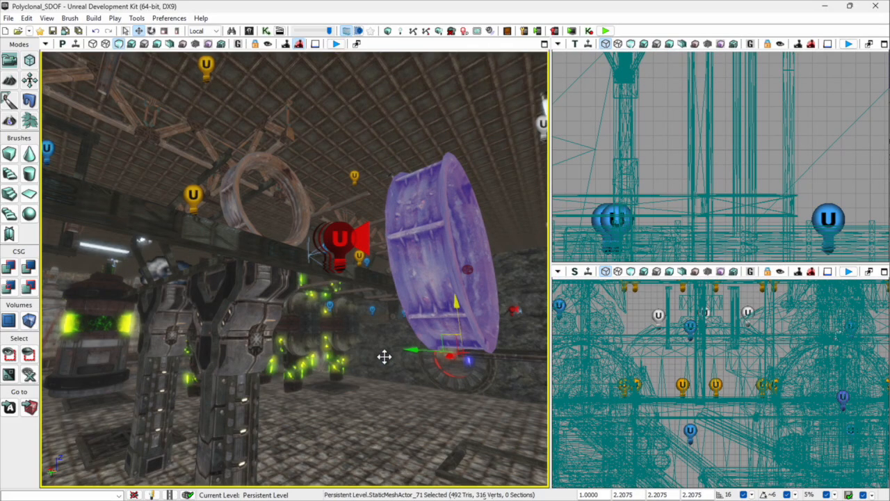
right_drag(384, 356, 382, 357)
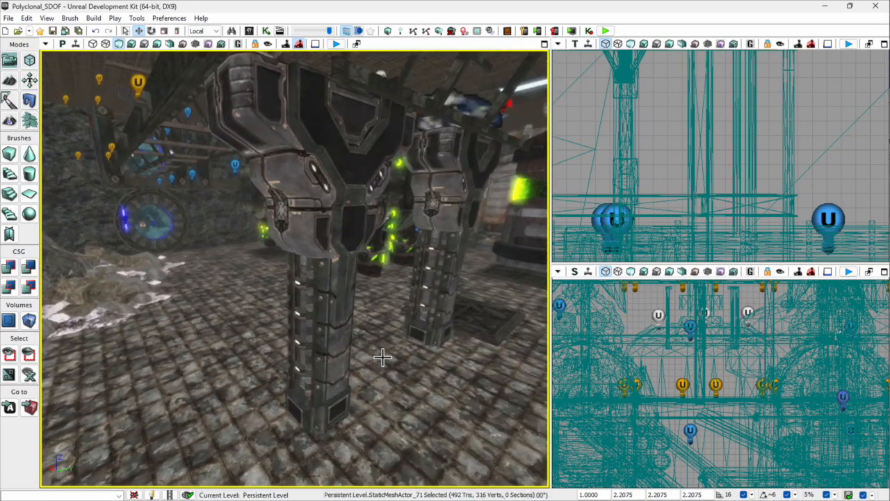
click(335, 299)
right_drag(278, 433, 214, 434)
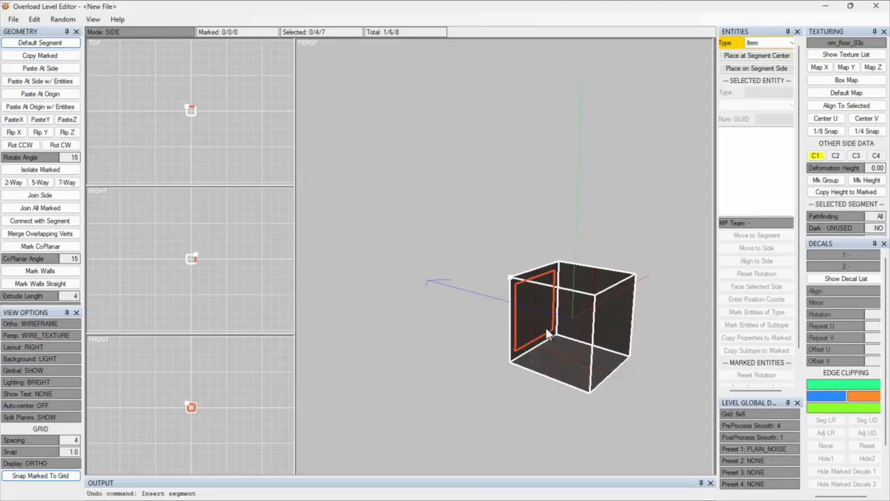
In Overload Level Editor, insert two segments in a row from the starting segment and one from the last segment's side.
key(Insert)
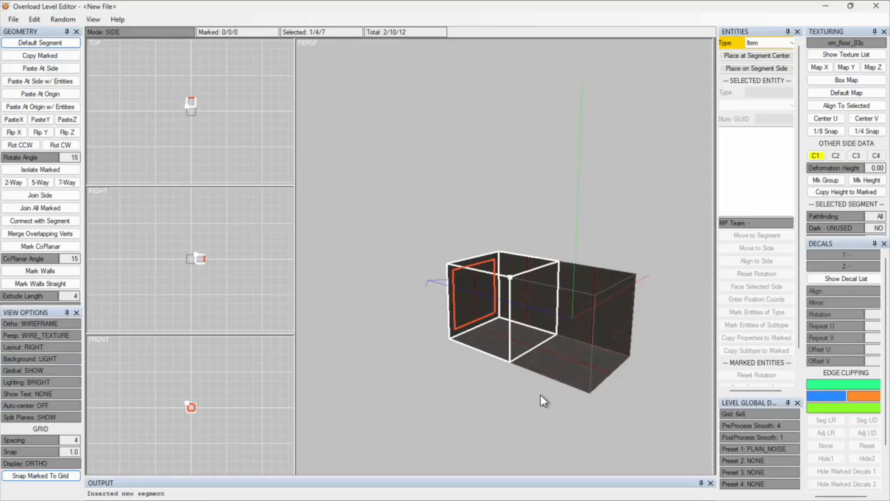
key(Insert)
click(484, 269)
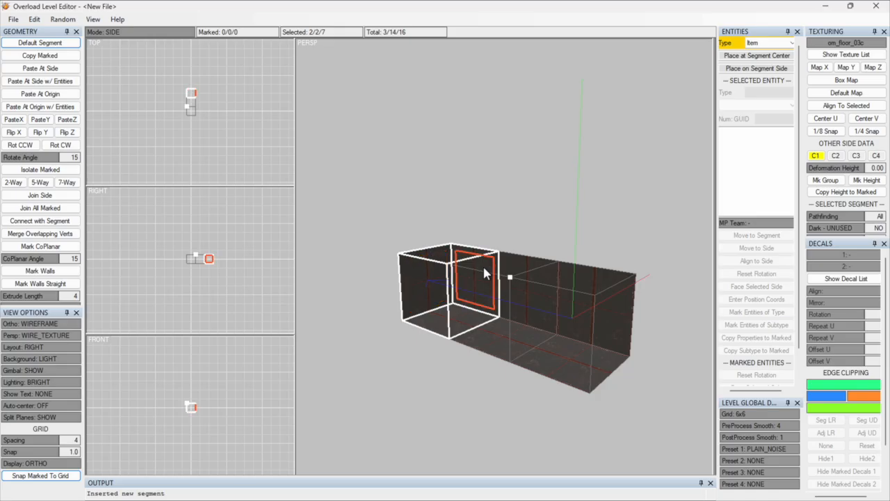
key(Insert)
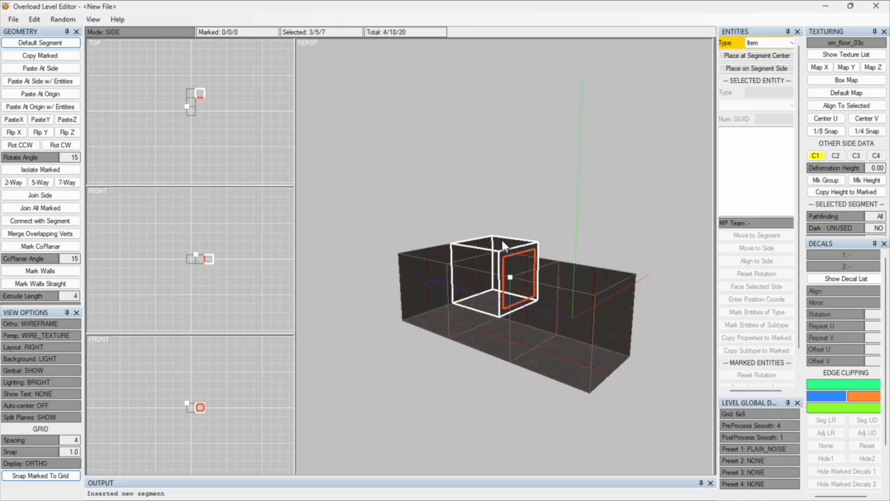
Insert two more segments stacked upward from the top of the side segment.
key(Insert)
key(Insert)
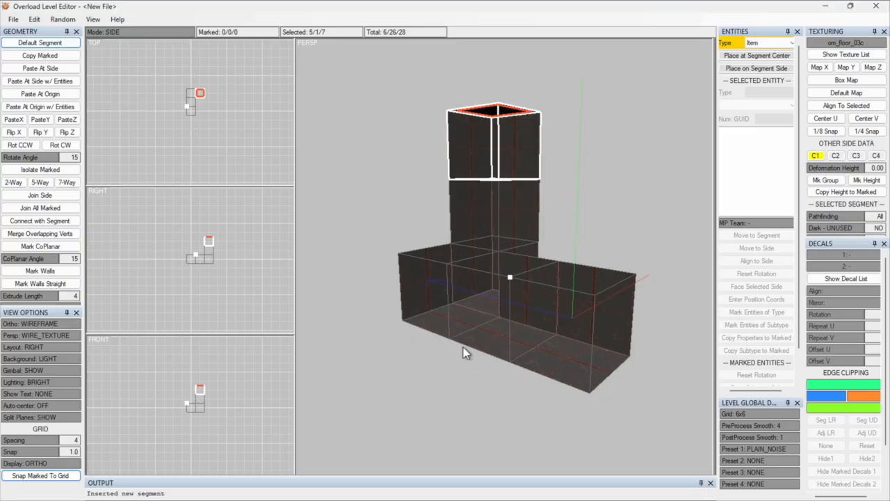
right_drag(463, 347, 480, 392)
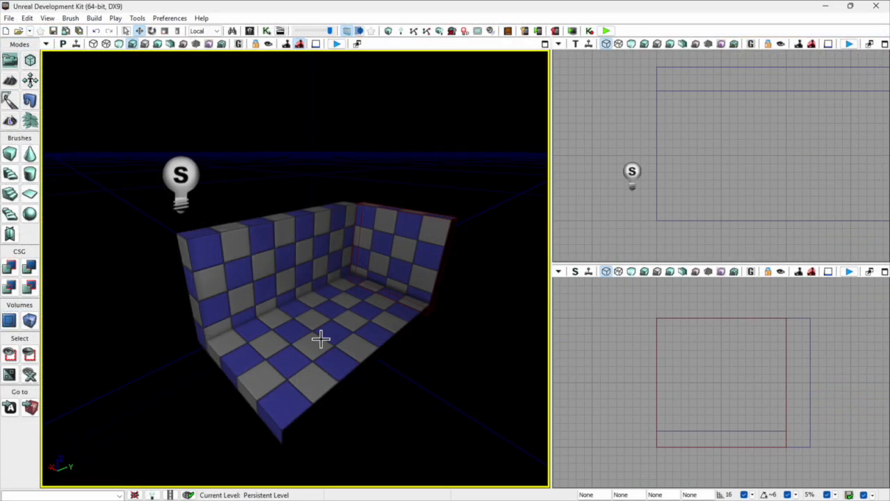
In Unreal Development Kit, play the level from a spot on the floor slab, fire the weapon, and fly backward.
right_click(319, 325)
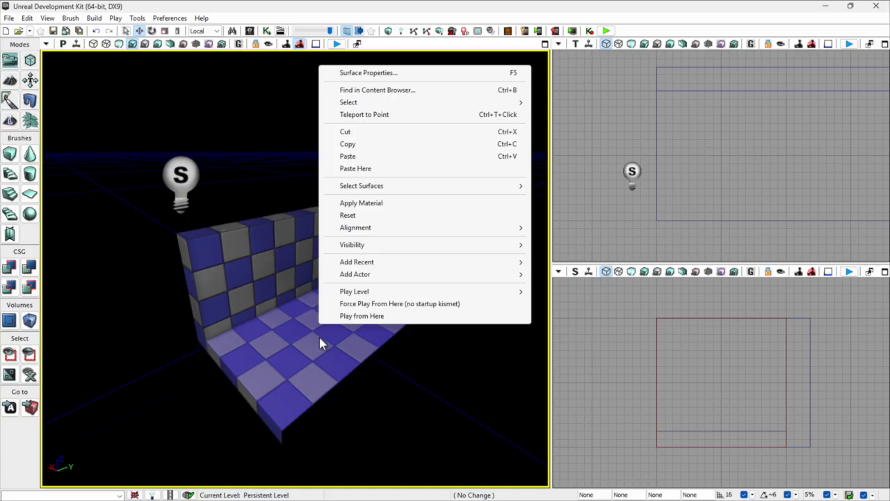
click(342, 320)
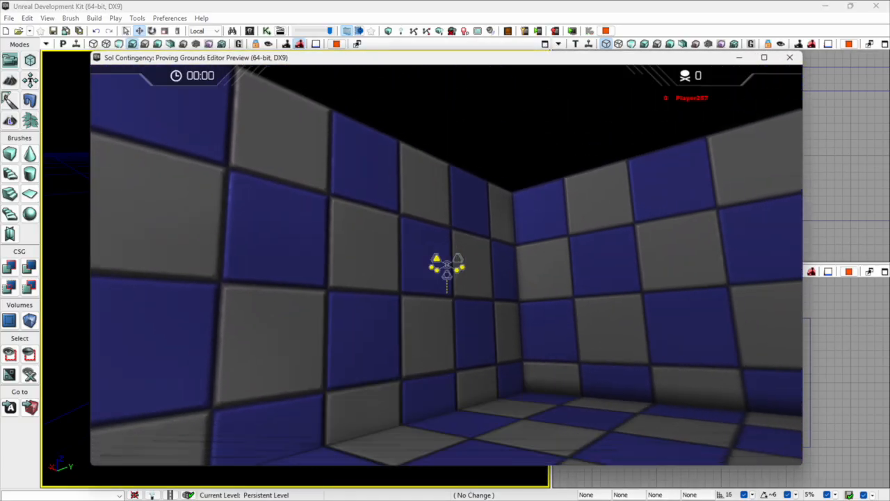
click(446, 265)
key(s)
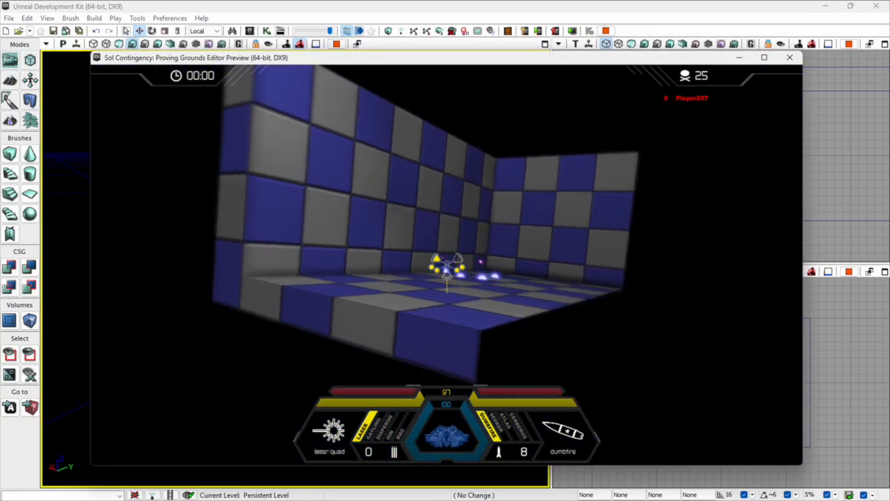
Fly around the floor slab and its walls in the game preview, firing the lasers and a missile at them.
click(447, 265)
key(a)
right_click(447, 265)
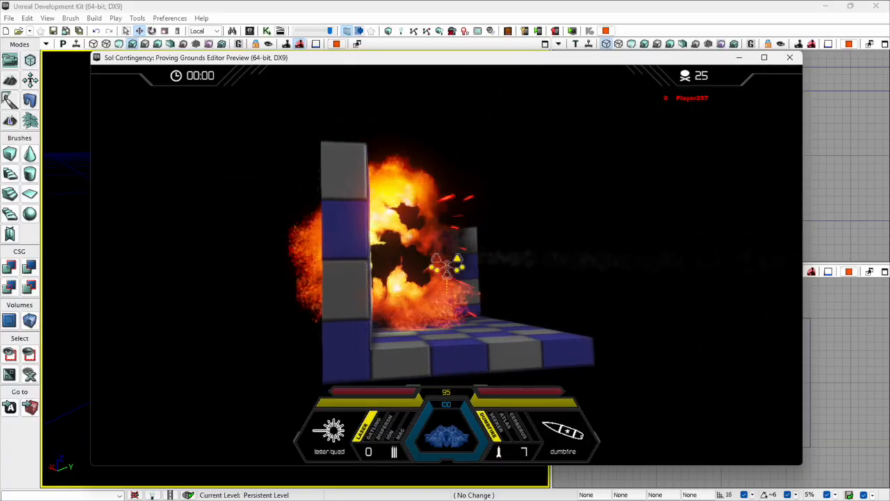
key(a)
click(447, 265)
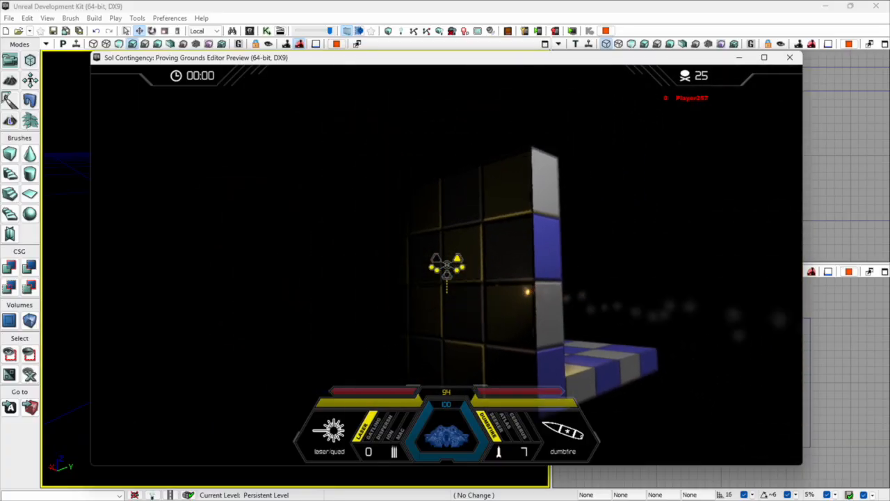
key(d)
click(447, 265)
key(d)
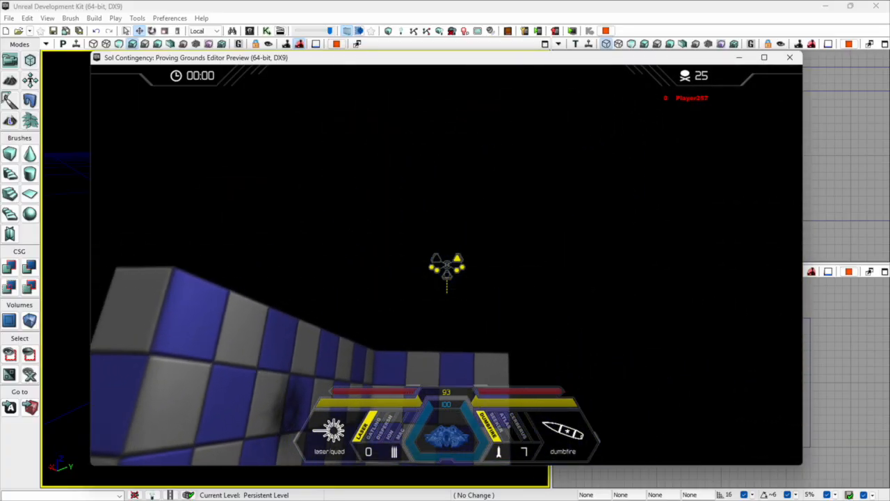
key(w)
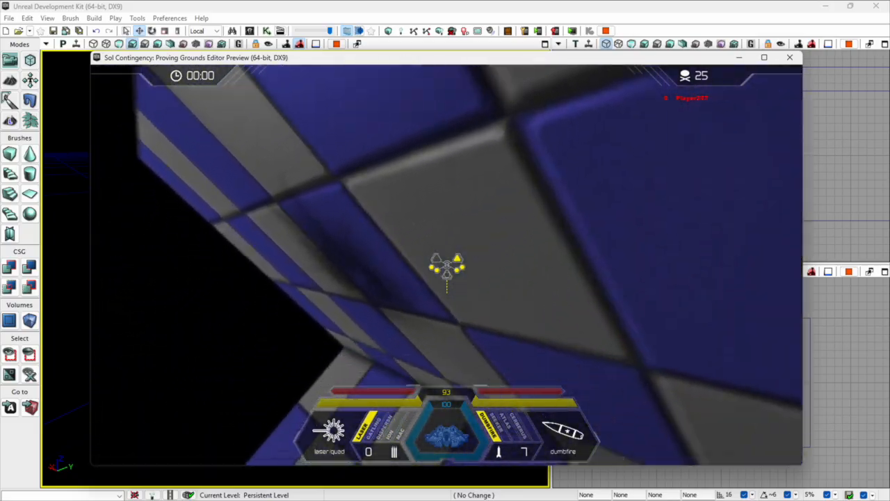
key(s)
click(447, 265)
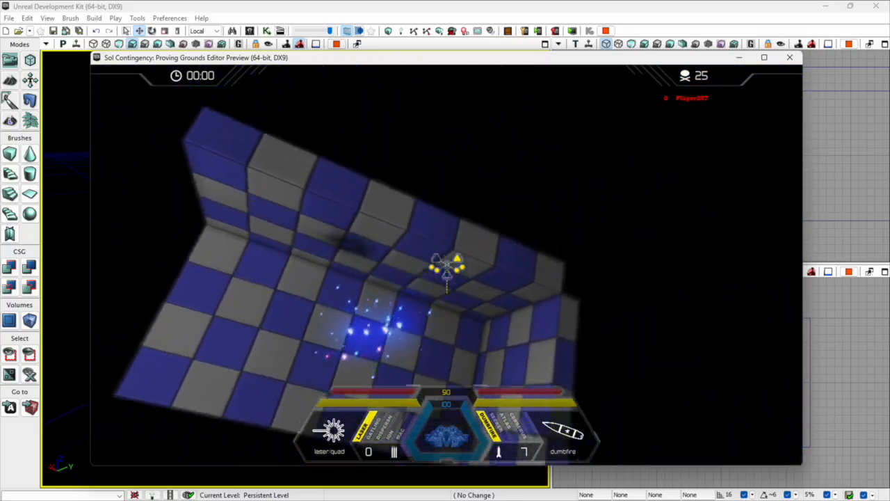
click(447, 265)
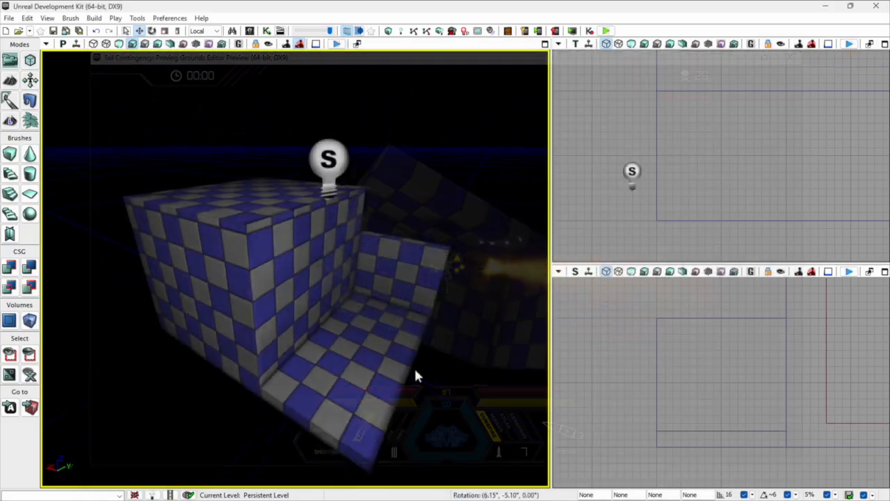
Play the level from the floor inside the hollow checkered room, and fire the lasers and a missile at its walls.
right_drag(415, 370, 416, 370)
key(w)
key(s)
right_click(311, 397)
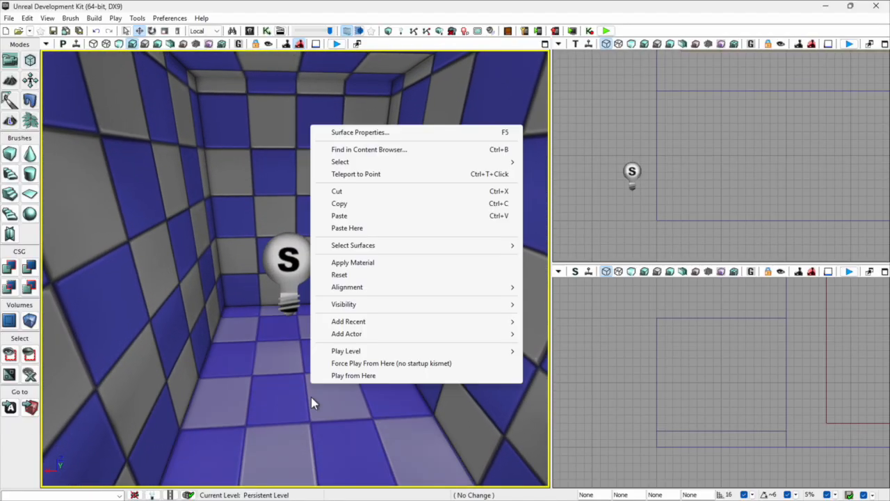
click(353, 376)
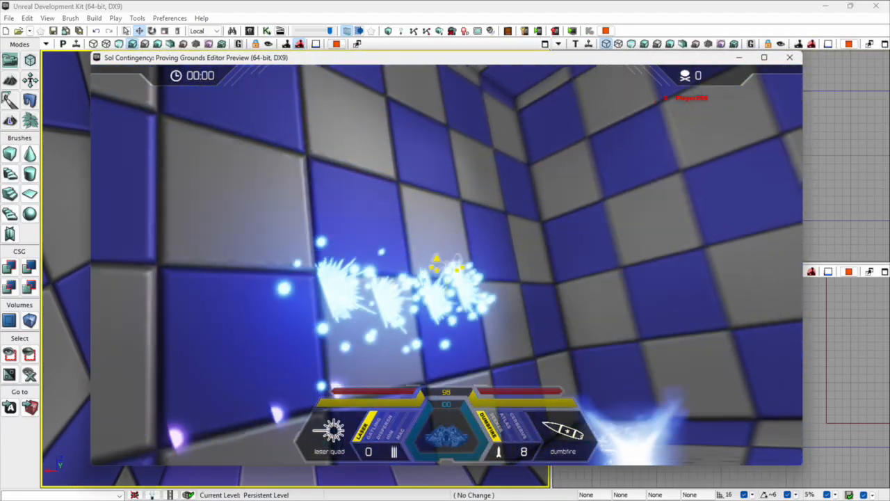
right_click(446, 265)
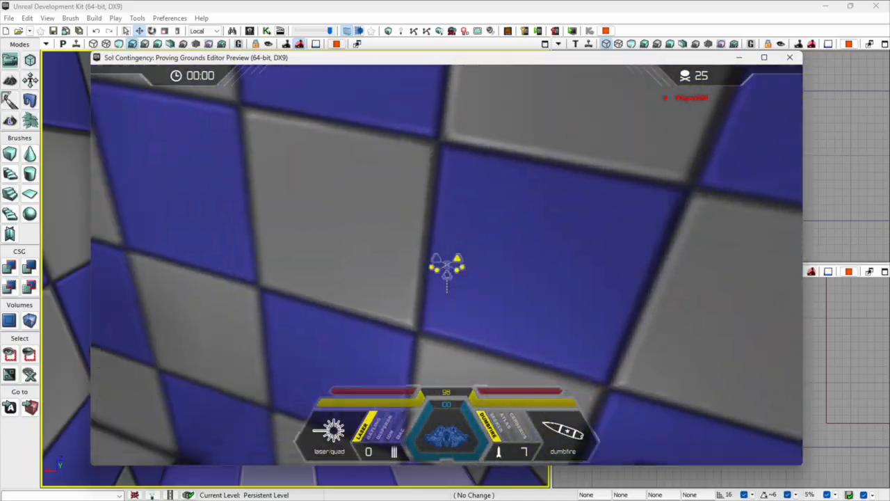
click(446, 265)
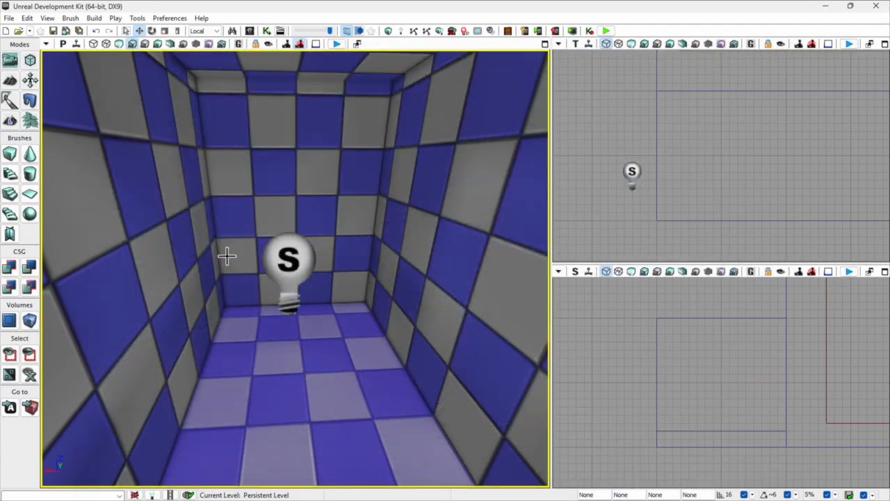
Show the perspective view in brush wireframe and pick a brush of the room.
mouse_move(227, 256)
right_down()
mouse_move(280, 309)
mouse_move(238, 320)
mouse_move(282, 325)
right_up()
click(94, 46)
click(207, 348)
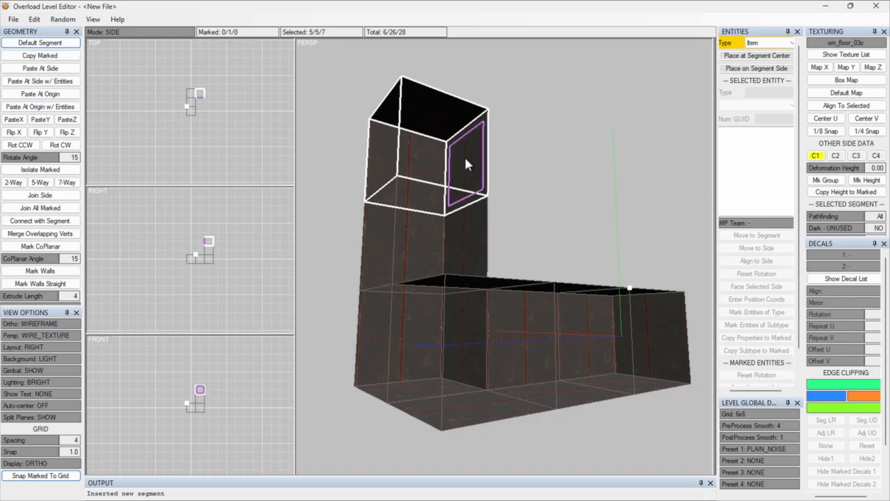
In Overload Level Editor, pull the top segment's outer side further out, and lower the floor side of the end segment.
drag(473, 175, 546, 177)
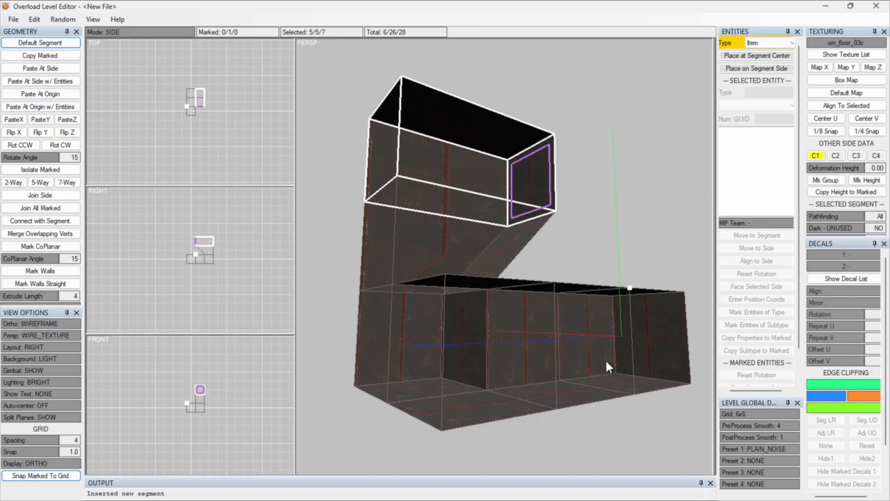
click(603, 390)
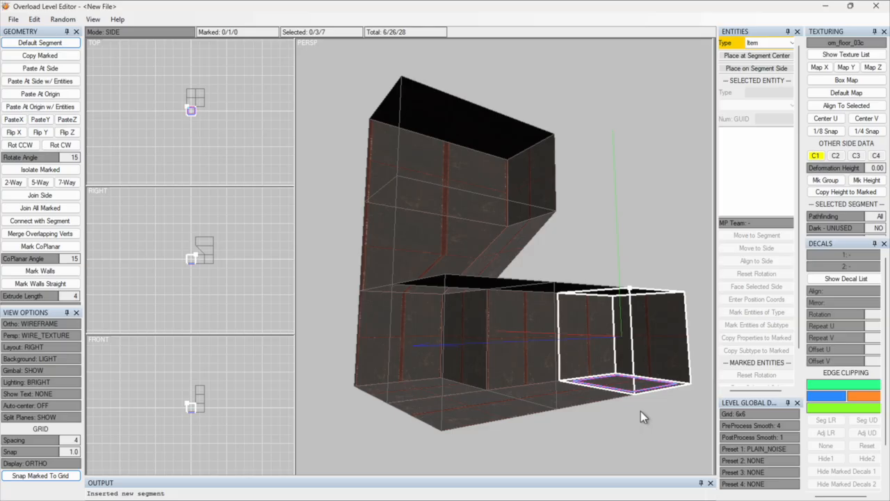
drag(641, 416, 571, 445)
alt+middle_drag(589, 419, 562, 367)
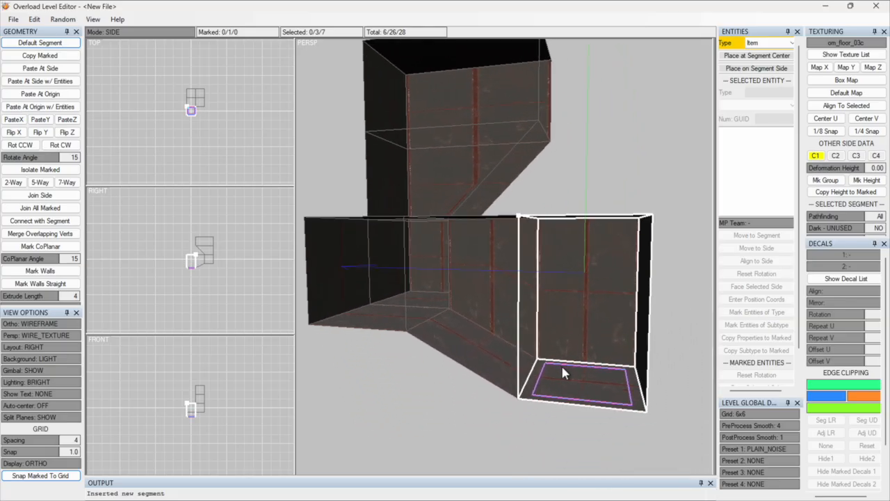
alt+drag(561, 363, 576, 380)
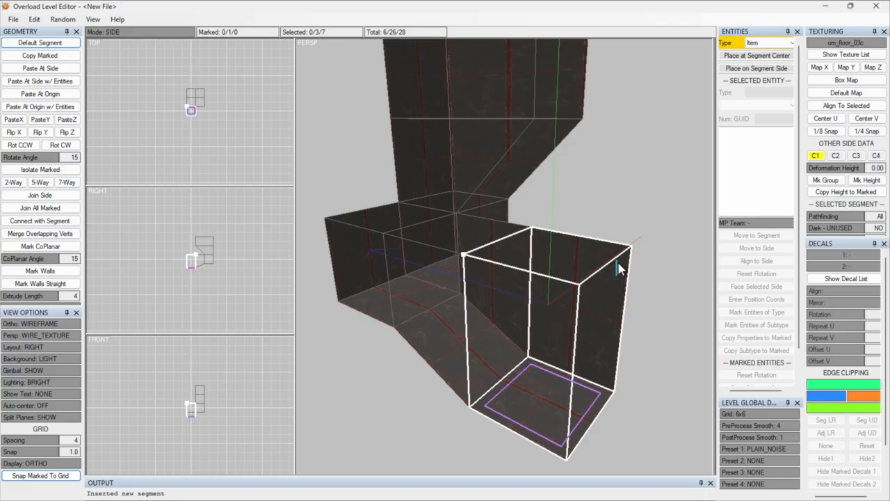
Place an Item entity at the center of the deepened end segment and make it Ammo.
click(771, 50)
click(747, 52)
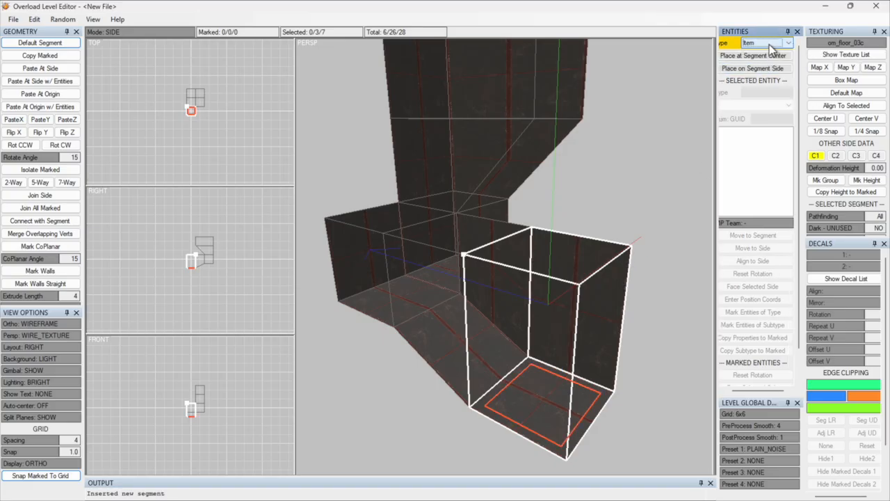
click(746, 57)
click(762, 105)
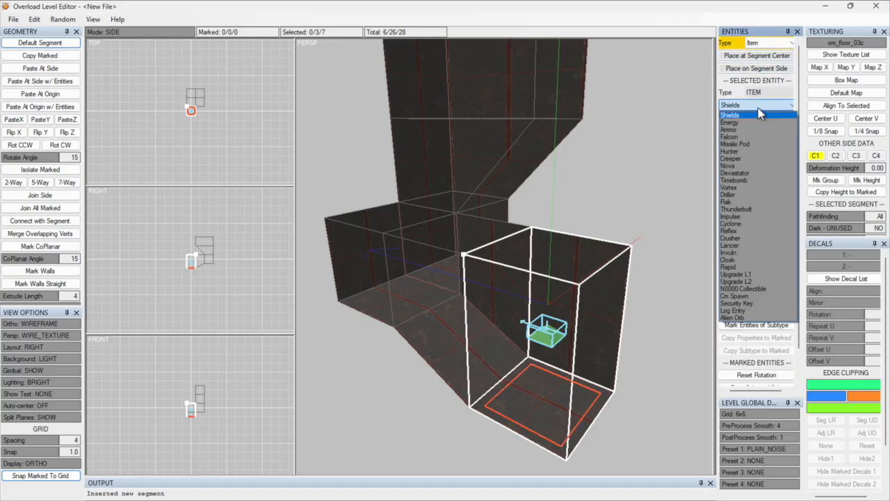
click(754, 222)
Apply the alien_ceiling_02e texture to the outer wall of the segment next to the ammo segment.
scroll(525, 407, up, 3)
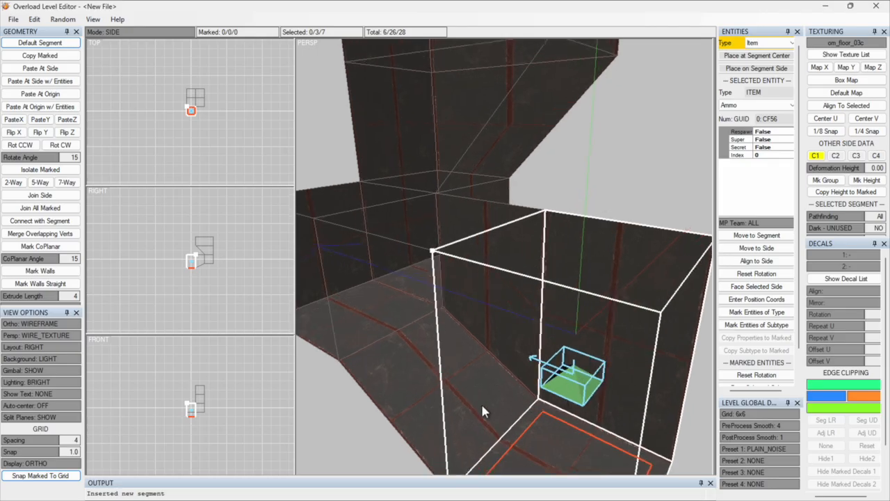
alt+drag(485, 411, 591, 365)
mouse_move(523, 325)
alt+mouse_down()
mouse_move(542, 347)
mouse_move(548, 286)
mouse_move(549, 353)
mouse_move(564, 371)
mouse_move(550, 339)
mouse_move(536, 331)
alt+mouse_up()
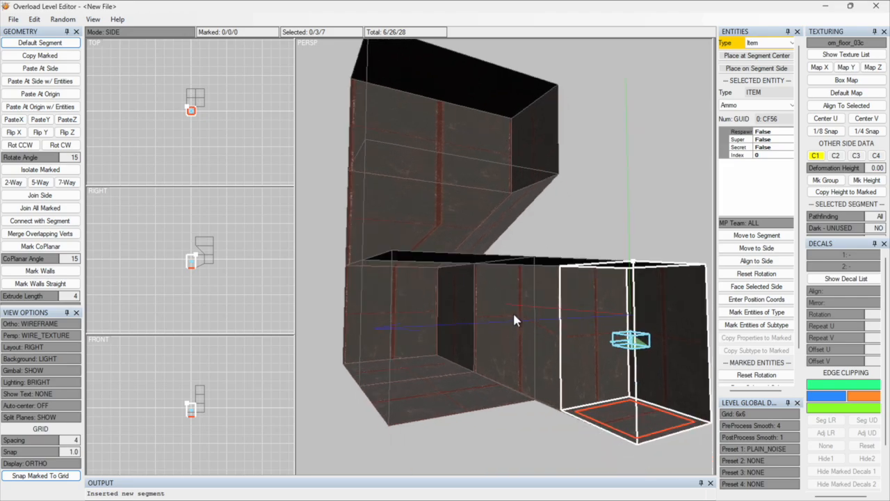
click(513, 311)
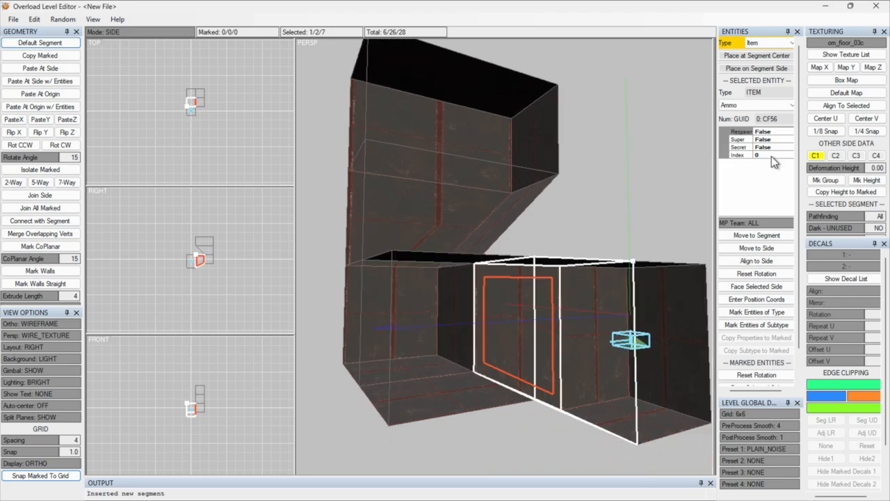
click(856, 55)
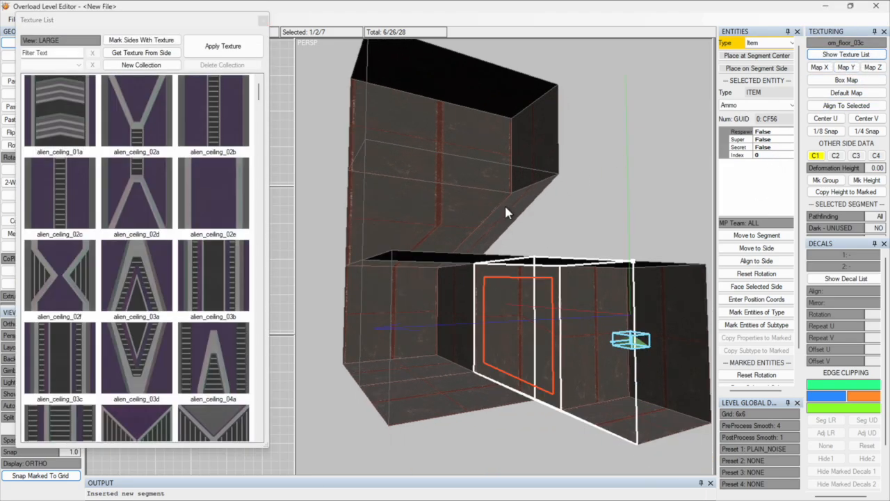
click(199, 194)
click(236, 46)
alt+drag(582, 412, 508, 407)
scroll(480, 386, up, 4)
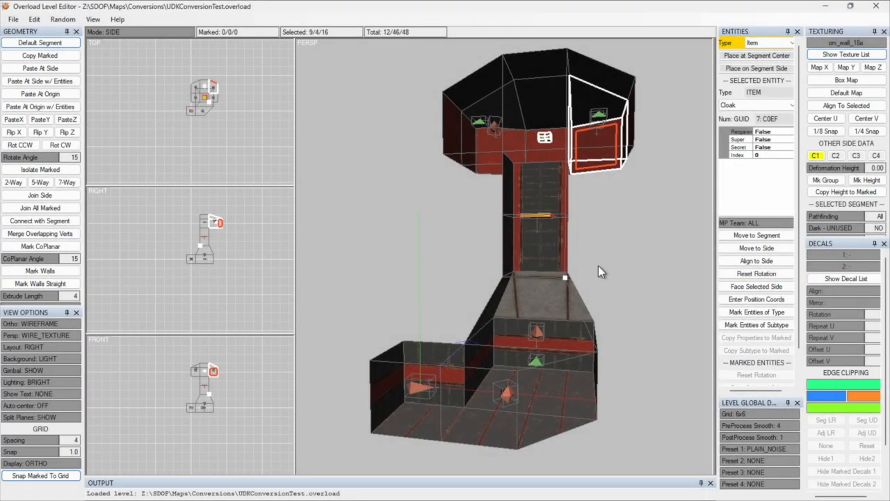
Examine the UDKConversionTest level up close, and read through the OL2UDK.ps1 converter script in PowerShell ISE.
middle_drag(598, 266, 485, 337)
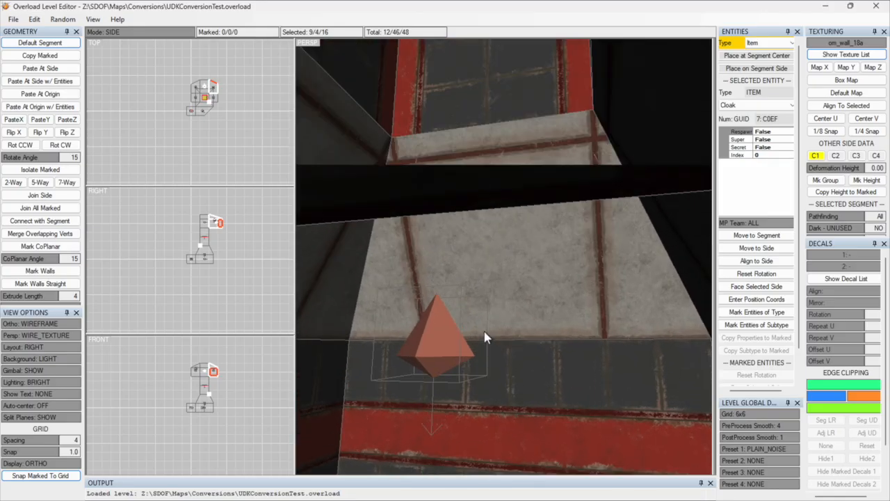
middle_drag(513, 369, 449, 322)
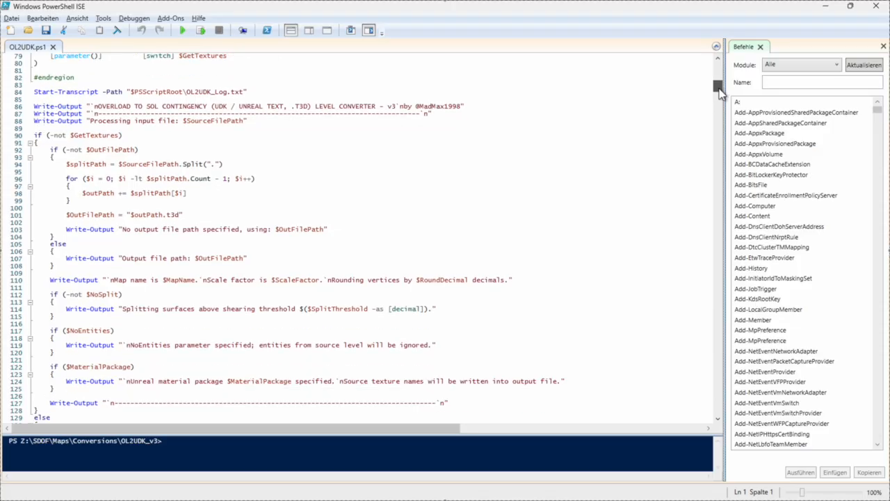
drag(719, 89, 719, 314)
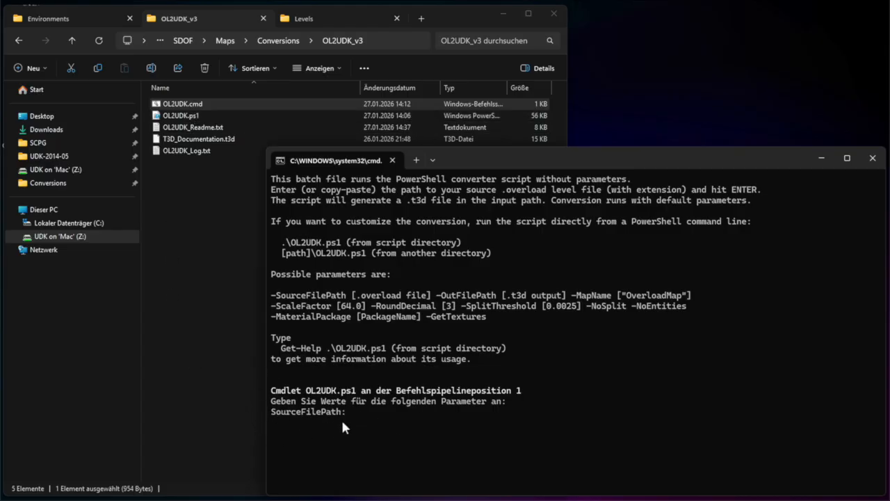
Copy the Levels folder's path in File Explorer and paste it as the converter's SourceFilePath in the command window.
click(303, 17)
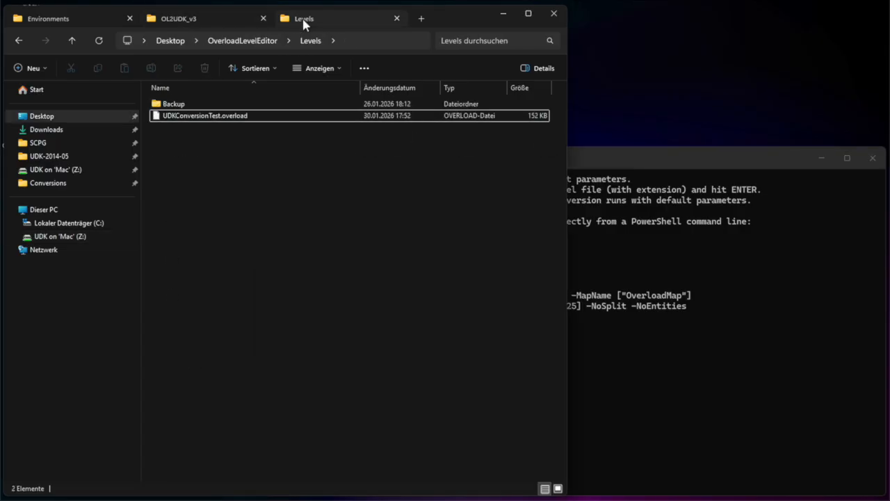
click(384, 40)
key(ctrl+c)
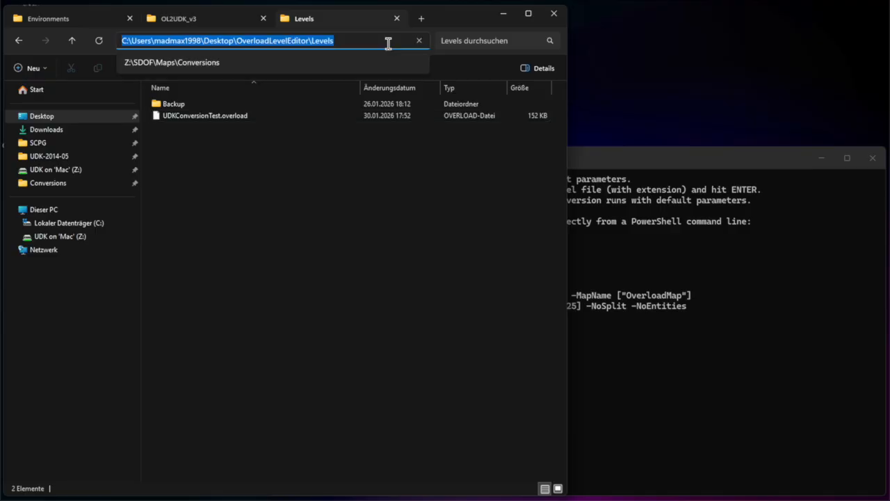
click(487, 199)
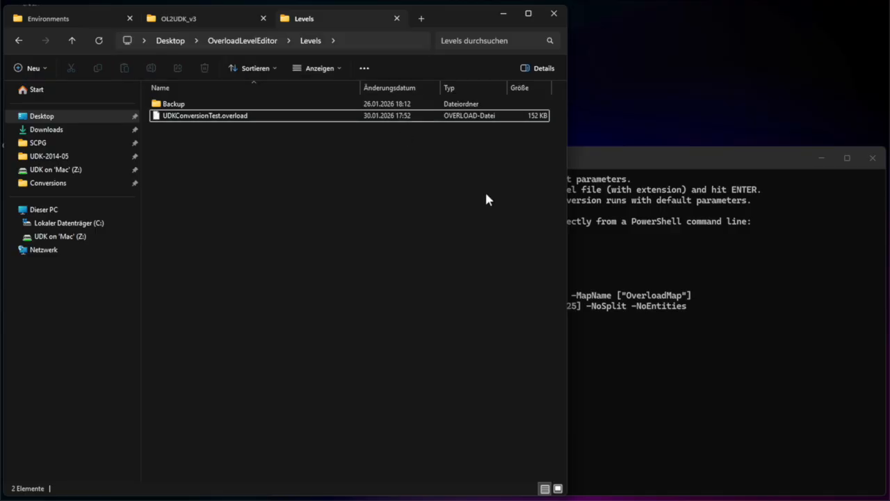
click(668, 164)
key(ctrl+v)
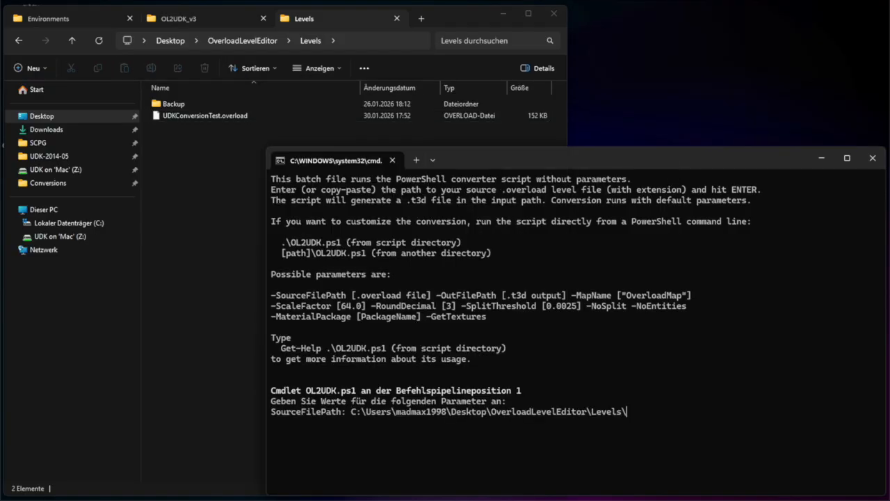
Append the level's file name UDKConversionTest.overload to the source path and run the conversion.
click(192, 161)
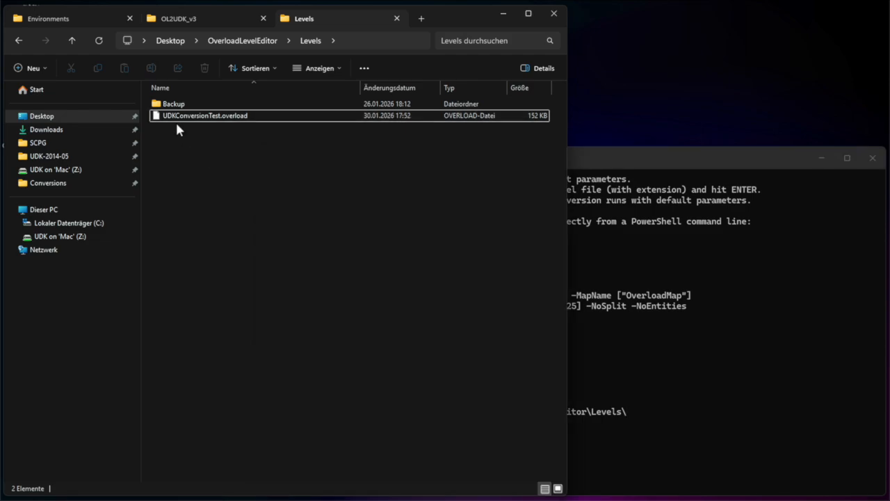
click(230, 116)
click(243, 118)
drag(250, 117, 183, 119)
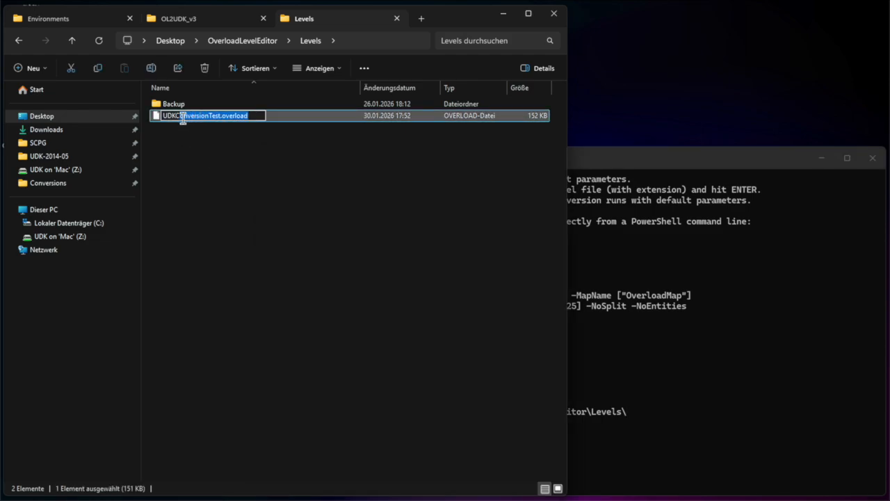
click(195, 167)
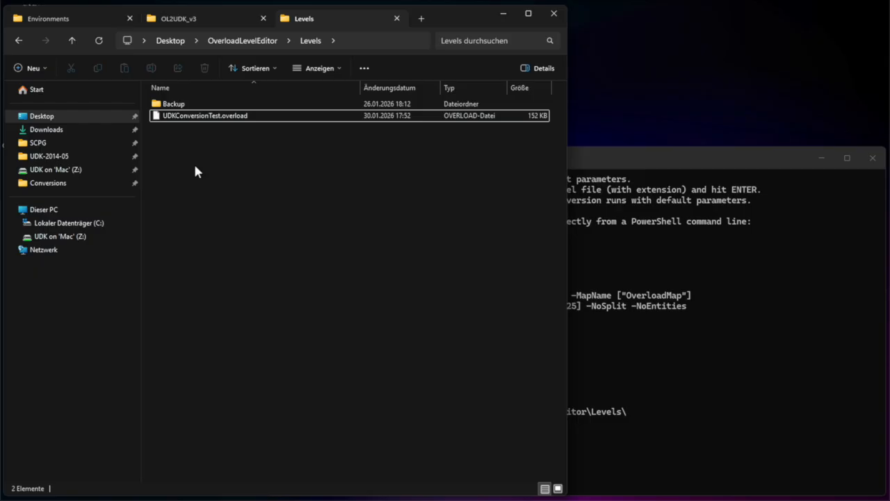
click(690, 160)
text(UDKConversionTest.overload)
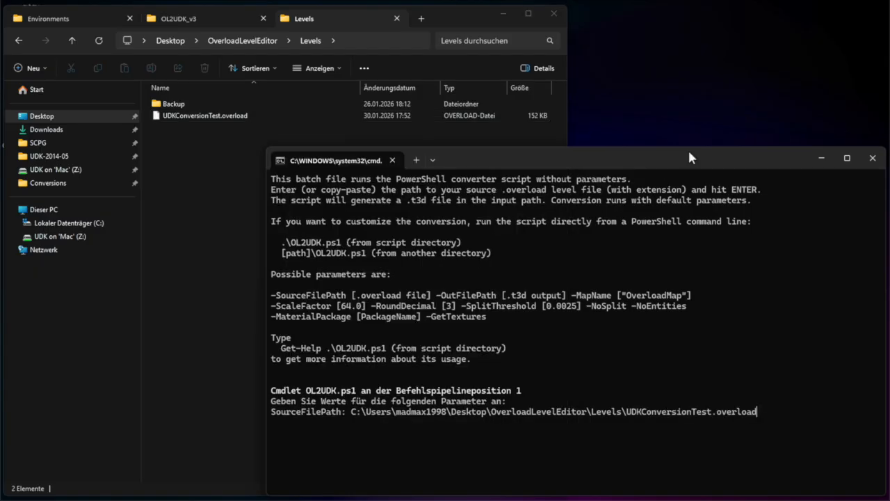
key(Return)
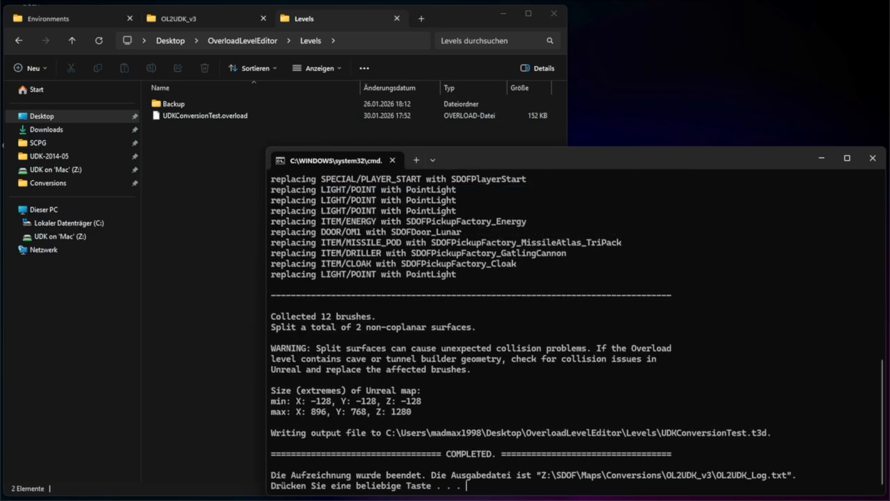
click(228, 208)
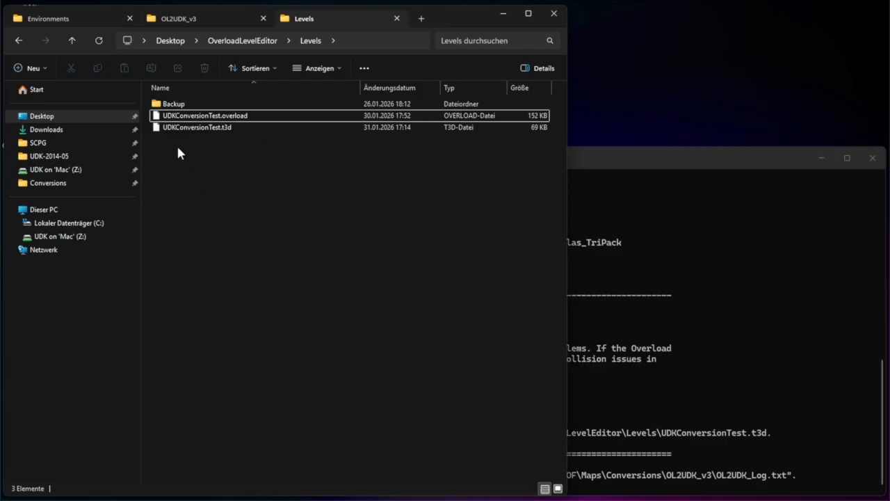
Switch to Unreal Development Kit and import the converted UDKConversionTest.t3d from the OverloadLevelEditor Levels folder.
click(172, 130)
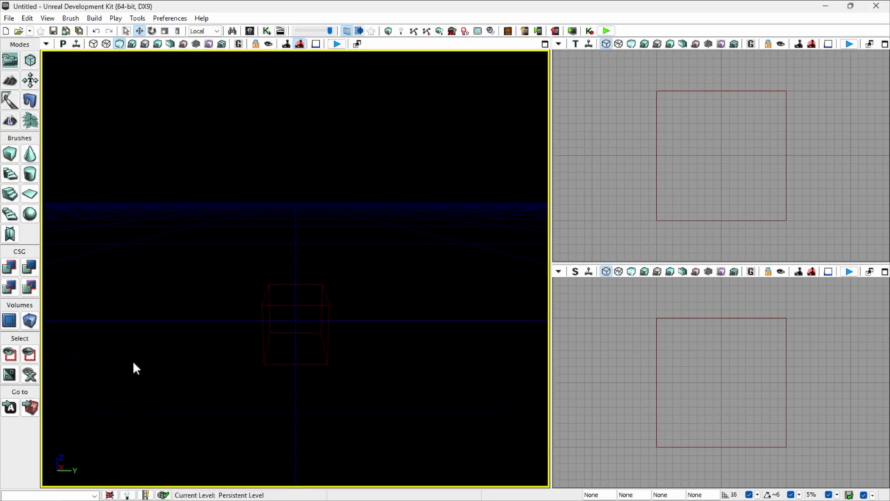
click(9, 18)
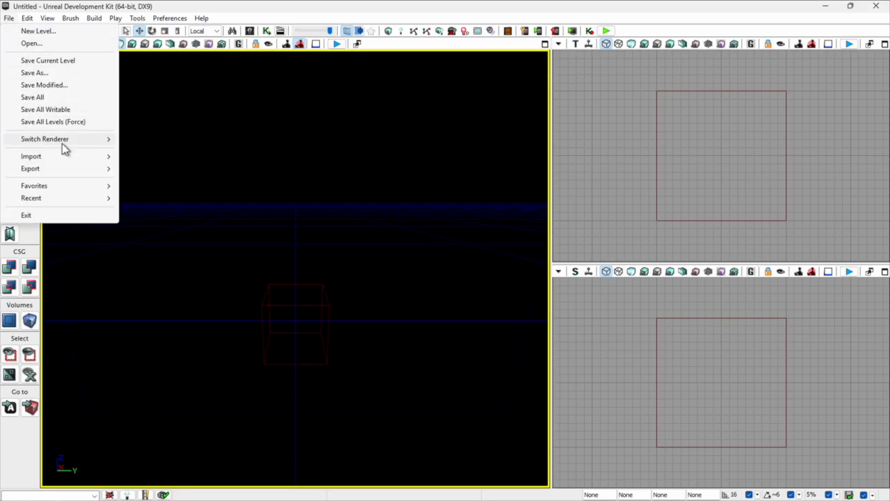
mouse_move(70, 160)
click(164, 157)
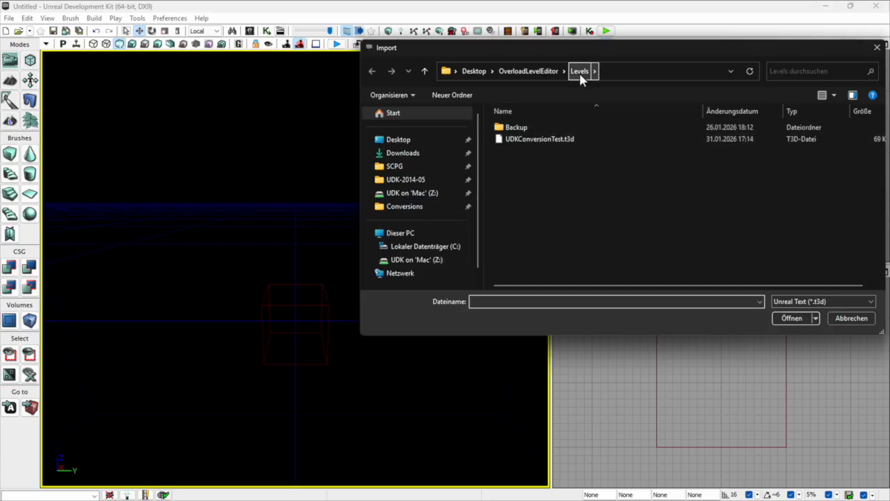
click(533, 141)
click(791, 318)
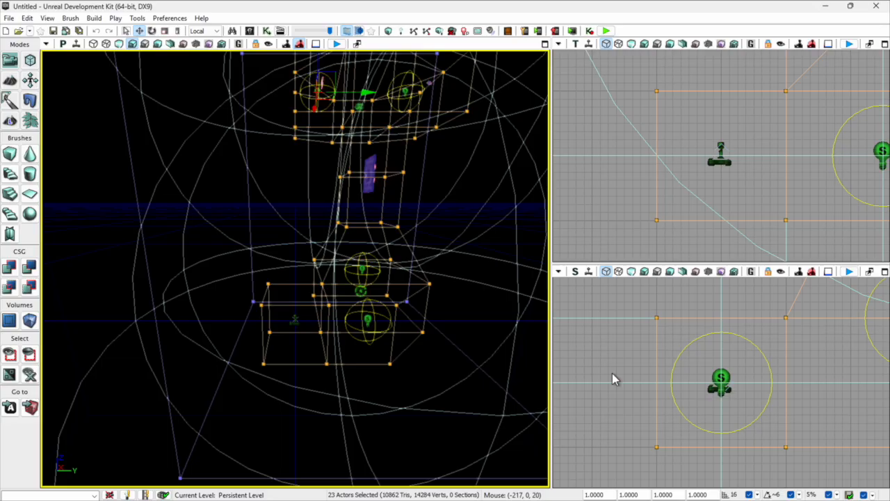
Deselect the imported actors and inspect the level's brushes with the perspective view in wireframe mode.
right_drag(453, 368, 453, 369)
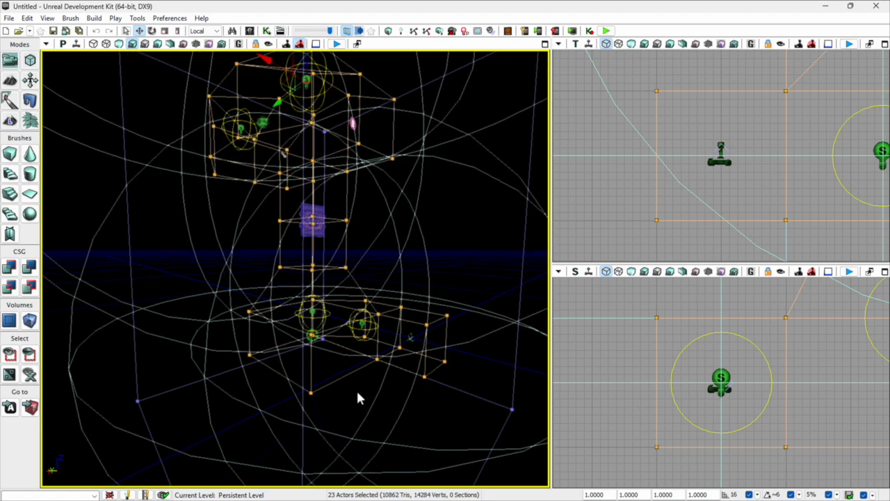
click(357, 393)
right_drag(356, 393, 356, 394)
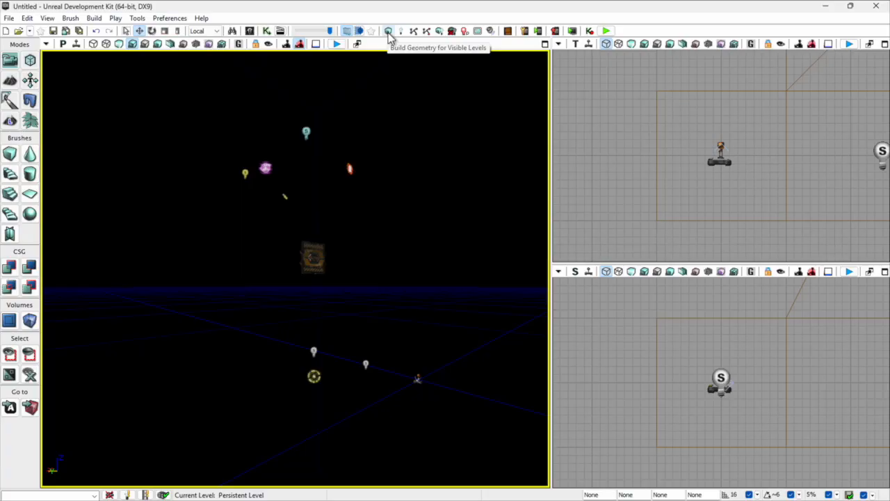
click(93, 43)
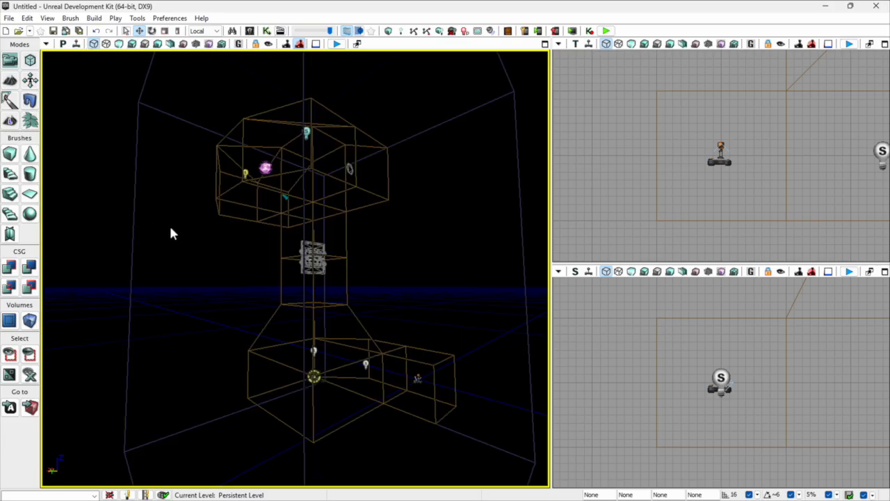
drag(191, 232, 194, 241)
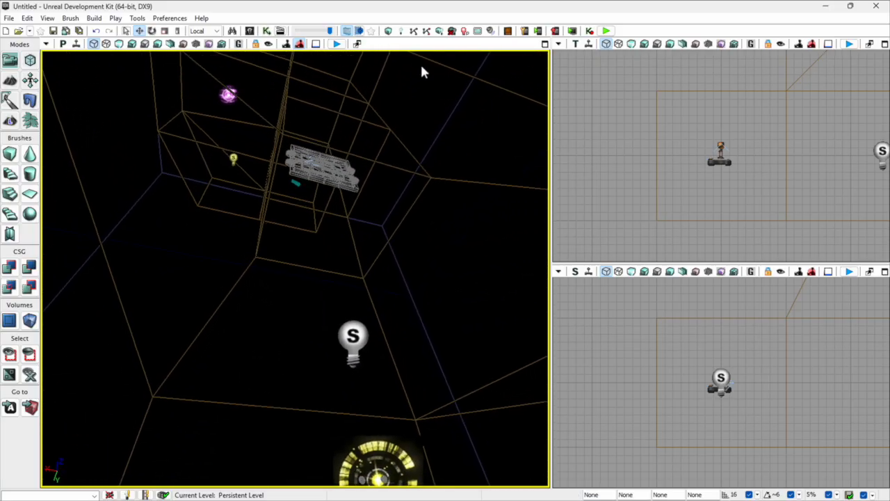
Build the geometry for the visible levels, dismiss the map check, and view the rooms with lit shading in the perspective view.
click(388, 31)
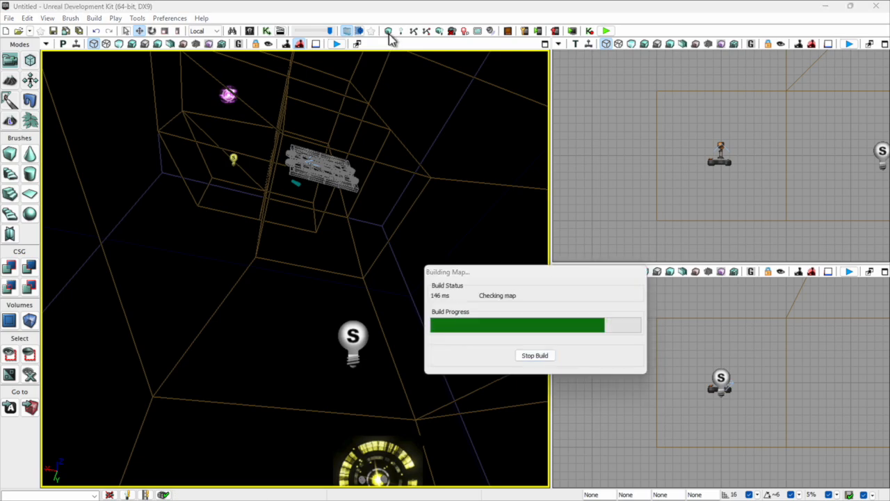
click(515, 186)
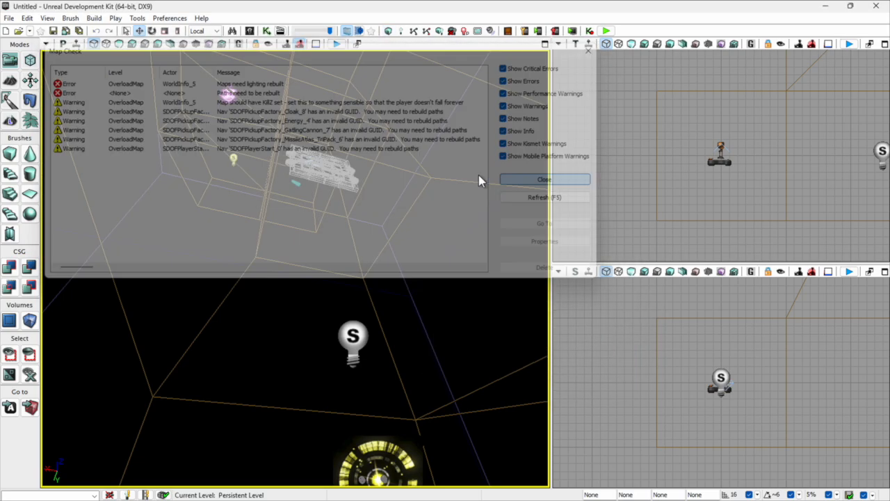
click(119, 43)
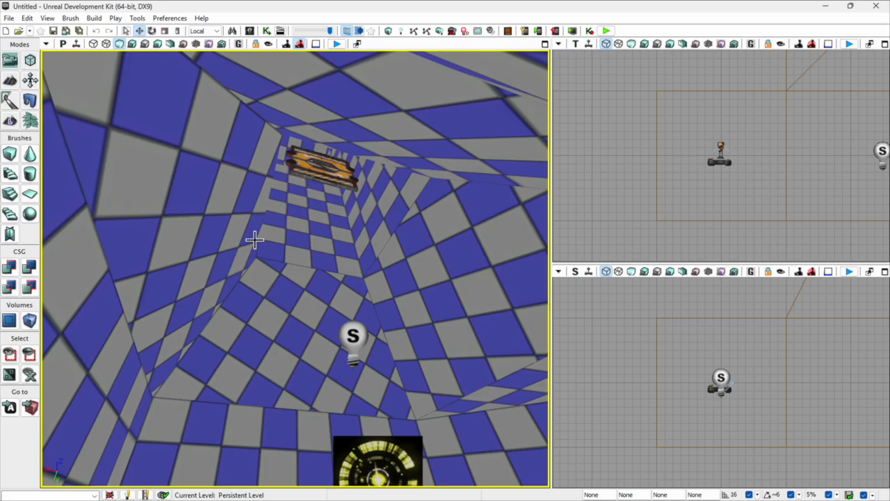
click(133, 43)
right_drag(287, 250, 287, 250)
key(w)
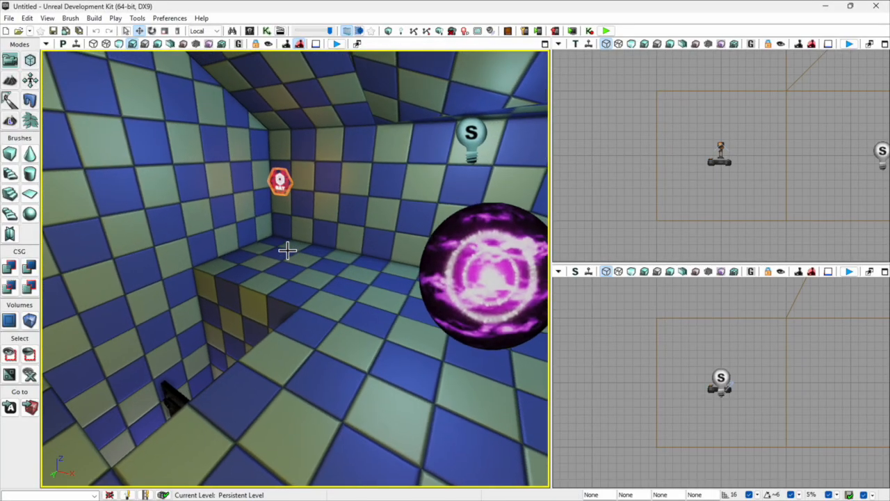
Pick the M_Neptune_Floors material from the Neptune_Assets package in the Content Browser, filtered to Materials.
click(249, 31)
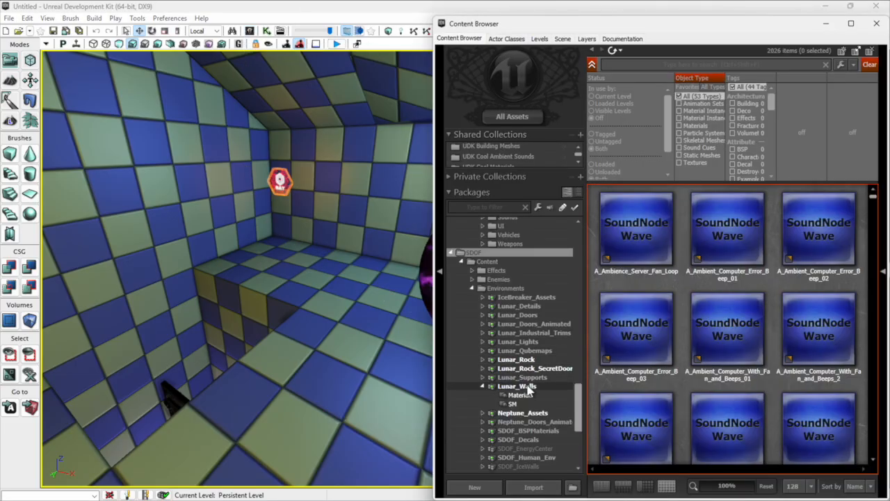
click(543, 413)
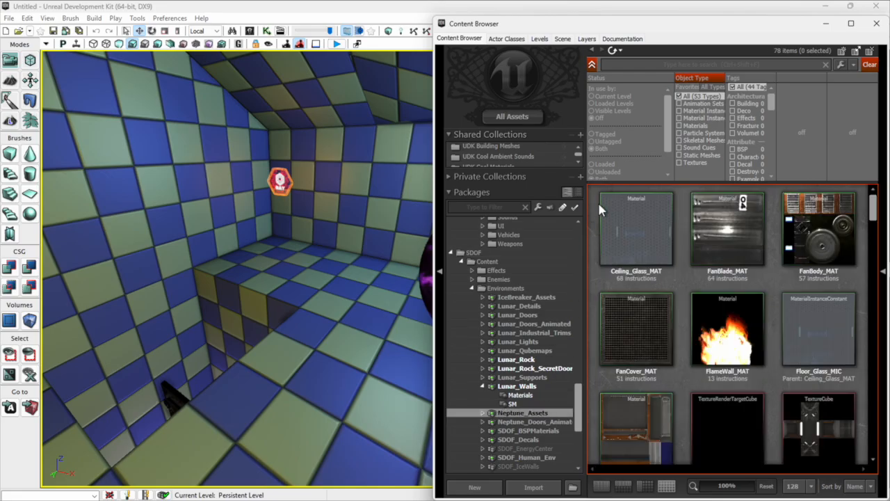
click(679, 126)
scroll(677, 293, down, 3)
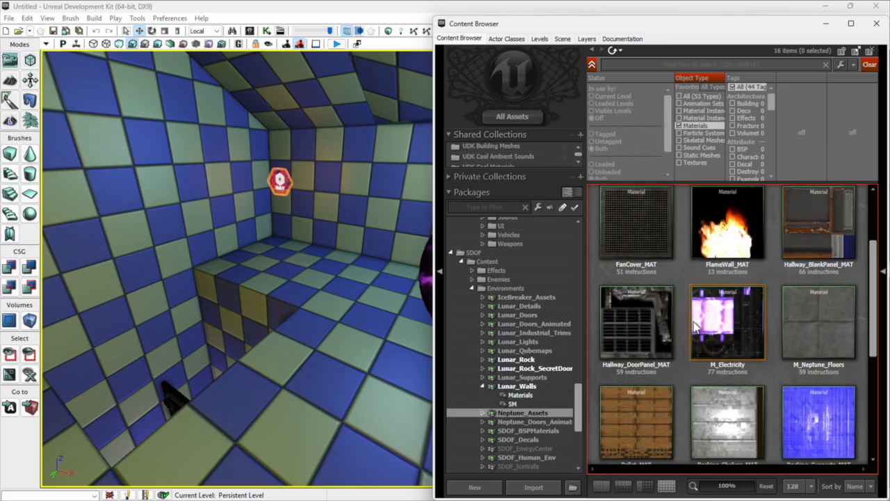
click(807, 285)
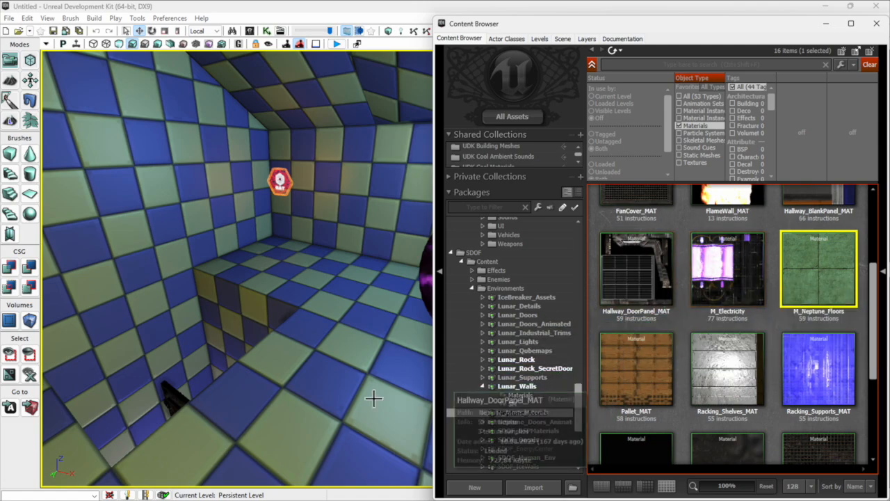
Apply the M_Neptune_Floors material to three floor surfaces of the upper room and clear the selection.
click(348, 404)
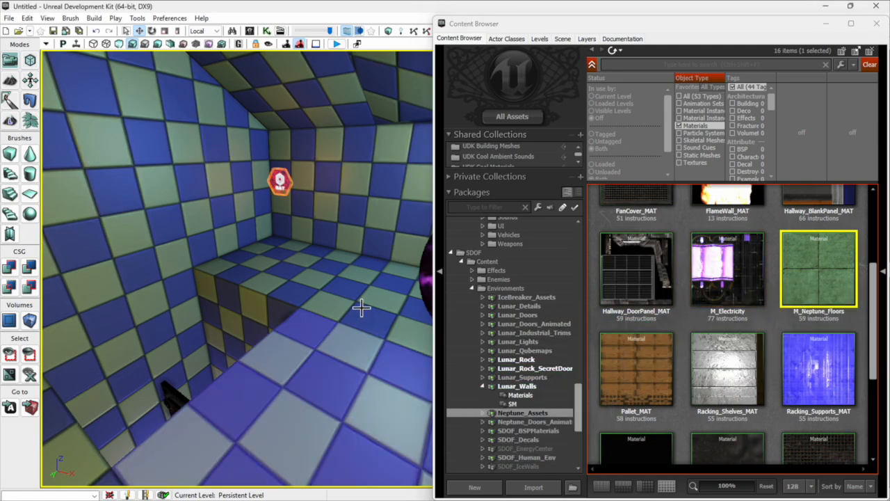
ctrl+click(308, 264)
ctrl+click(302, 266)
right_click(298, 272)
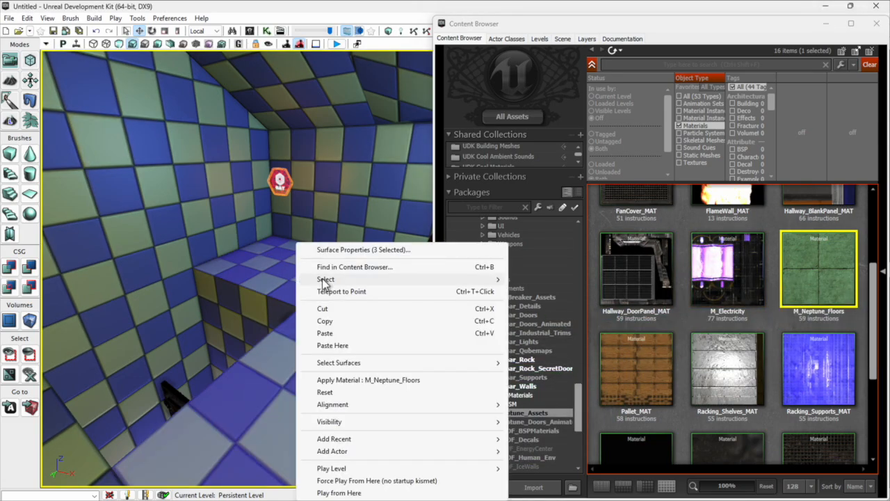
click(373, 379)
right_drag(325, 397, 327, 397)
key(Escape)
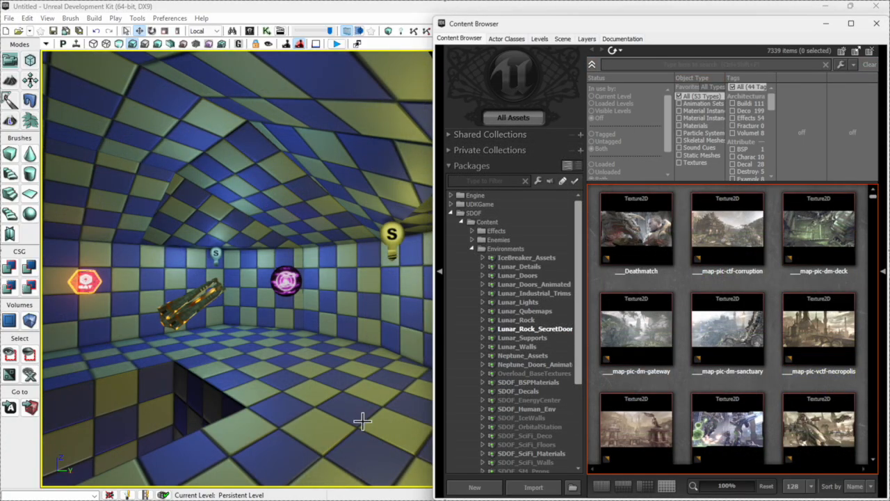
Expand the Ammo and Weapon groups under Pickups in Actor Classes to view the available SDOF pickup factories.
click(511, 40)
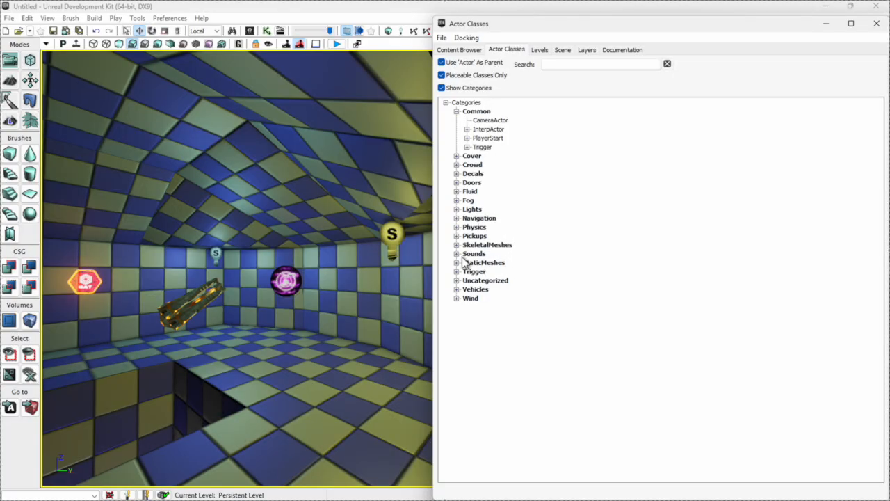
click(457, 236)
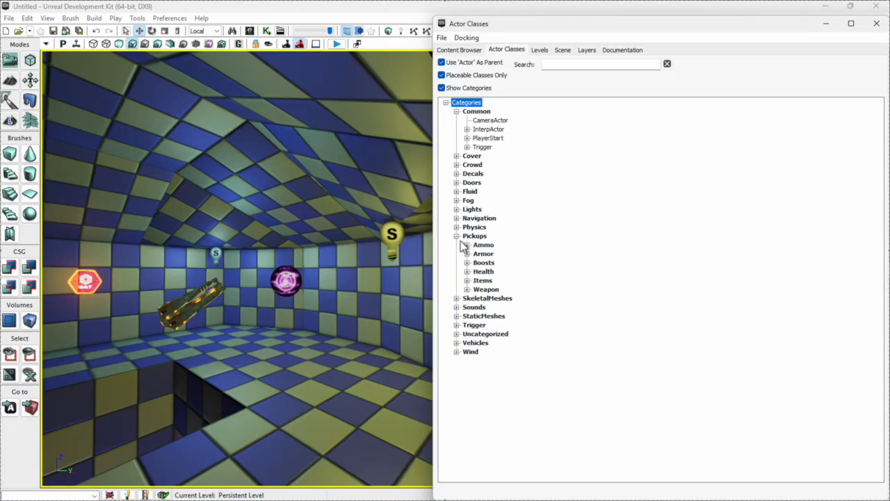
click(467, 245)
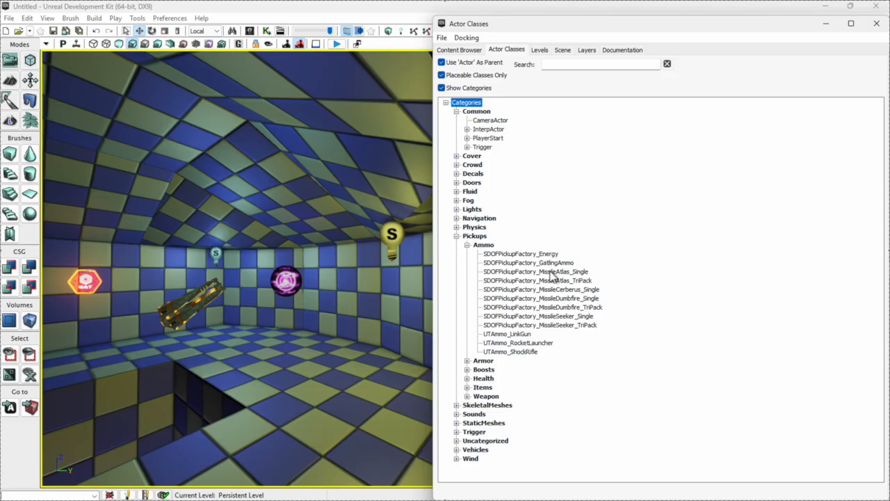
click(467, 396)
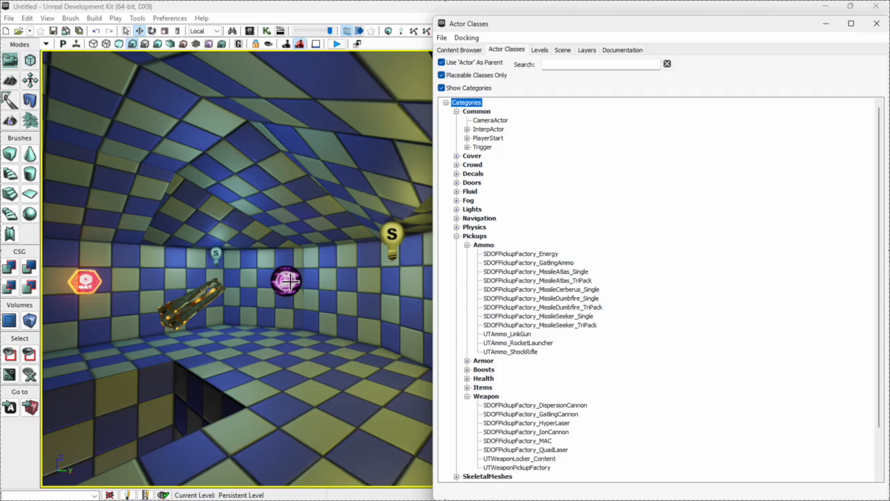
Check the actor classes of the placed missile pack and GAT pickups in the converted level.
right_click(180, 317)
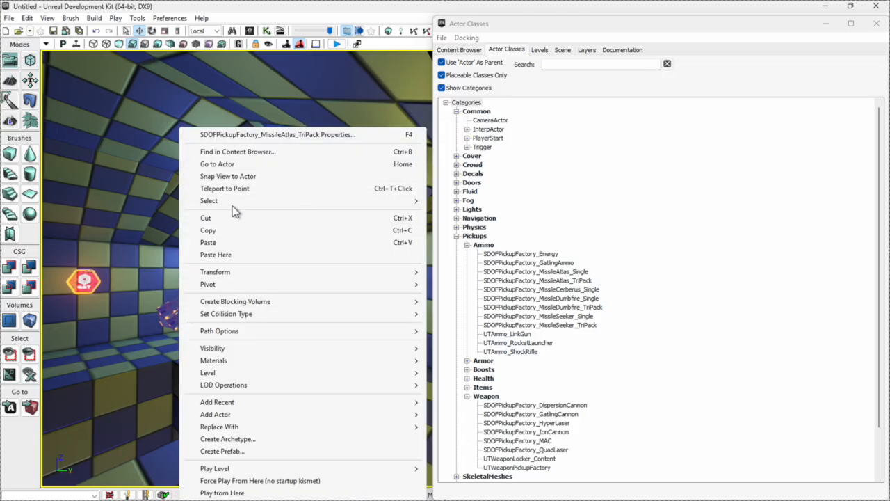
click(84, 285)
right_drag(111, 305, 111, 305)
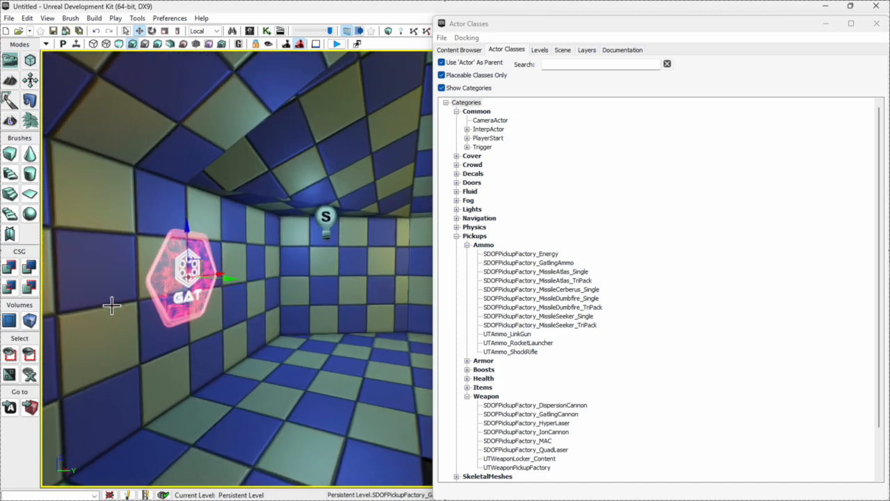
right_click(167, 300)
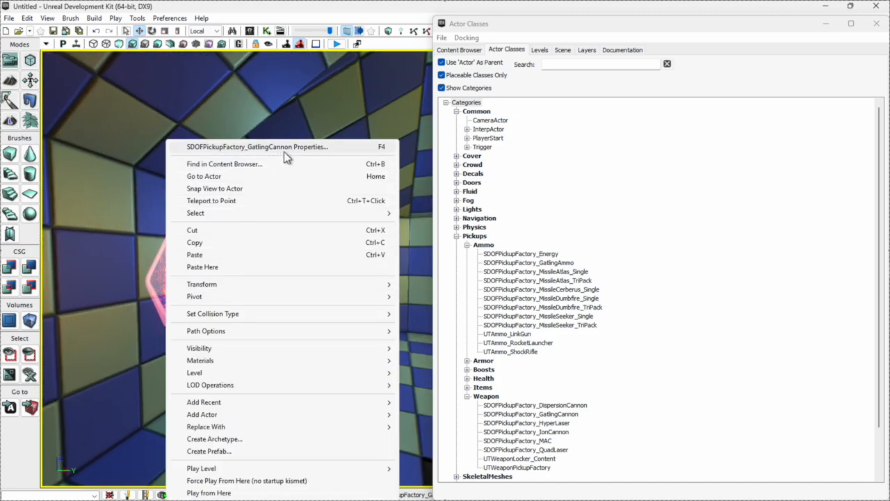
click(136, 218)
right_drag(255, 320, 254, 321)
click(215, 330)
right_click(214, 322)
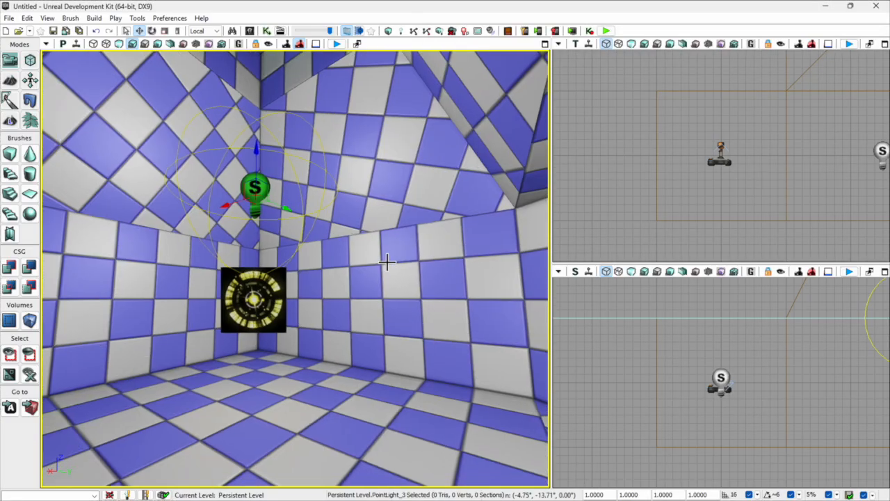
Select the lunar door in the connecting shaft and rotate it with the Rotate tool.
right_drag(386, 262, 387, 262)
click(341, 267)
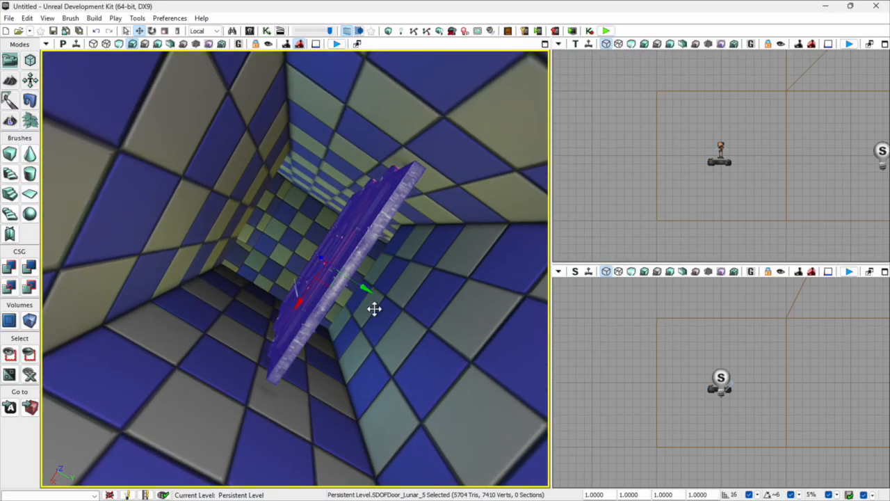
right_drag(384, 315, 384, 314)
right_drag(383, 315, 383, 315)
key(space)
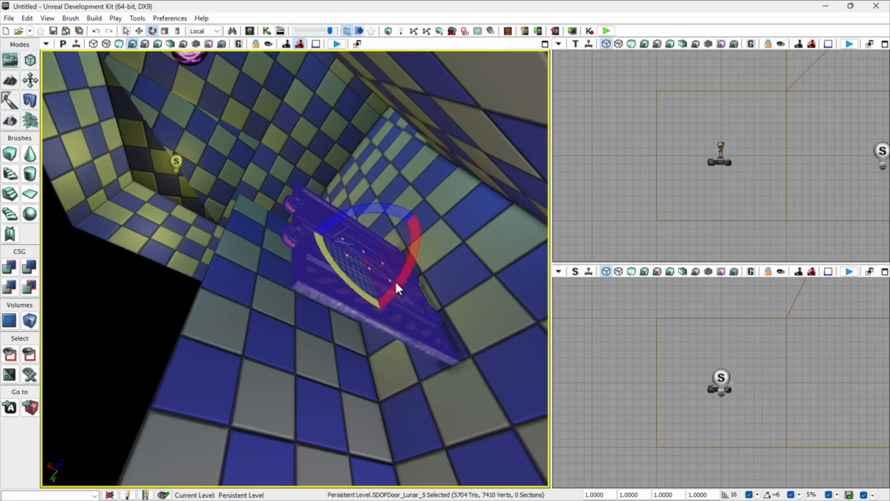
drag(414, 261, 415, 261)
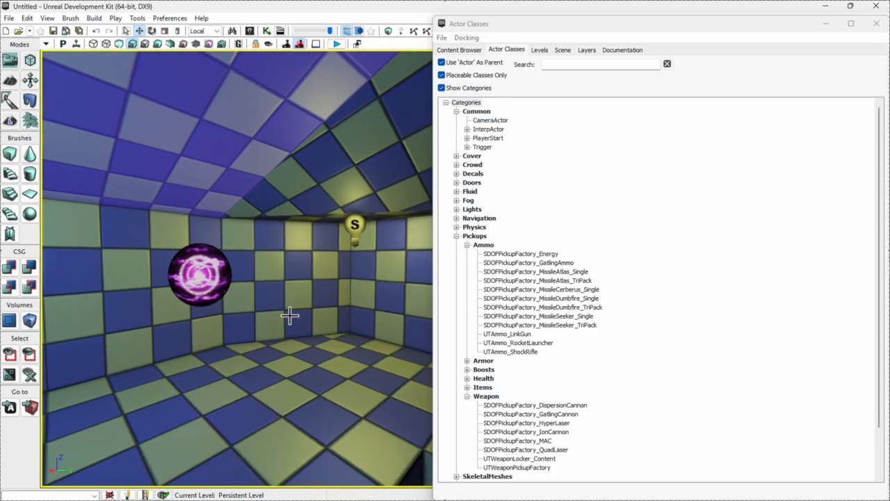
Review the radius, brightness and colour properties of the yellow point light in the upper room, and close them.
key(Up)
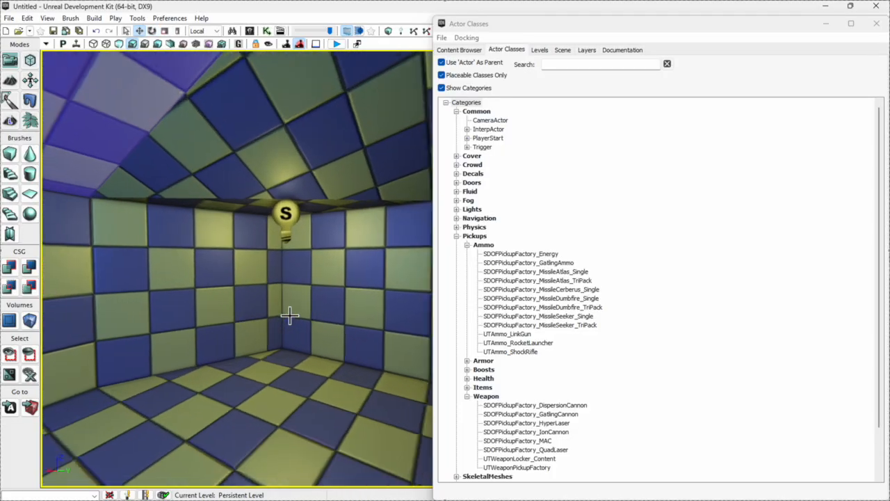
click(260, 248)
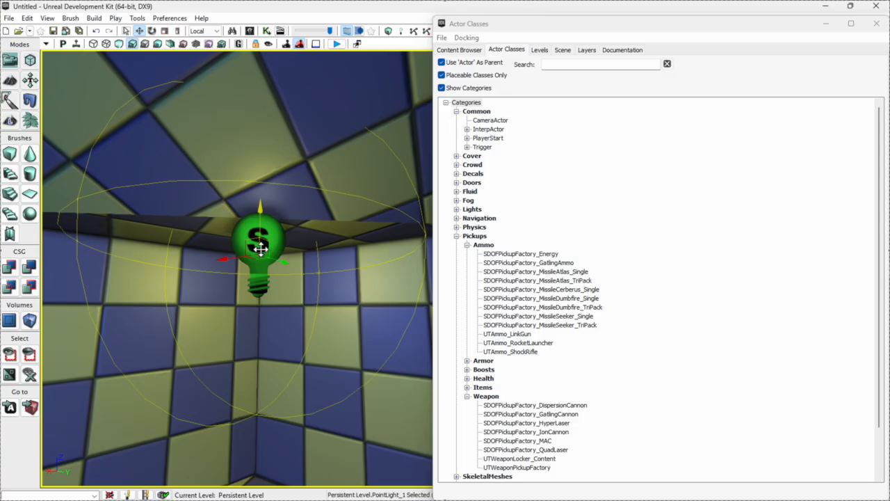
right_click(252, 238)
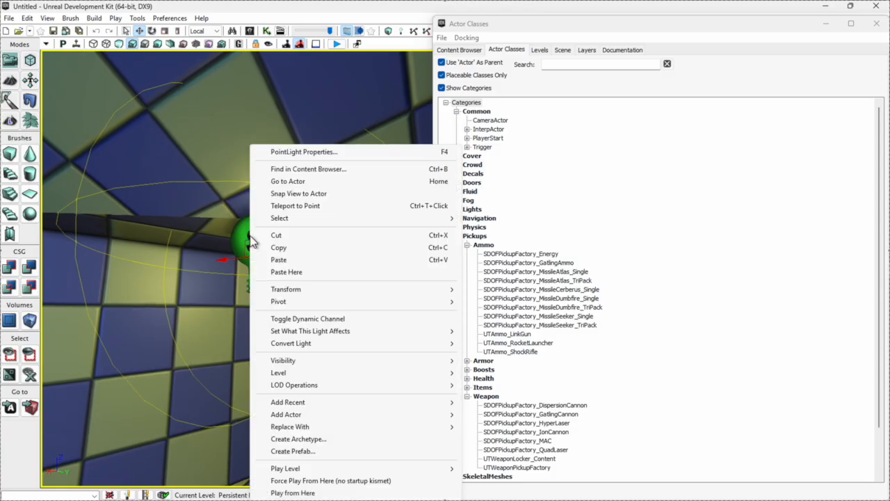
click(305, 151)
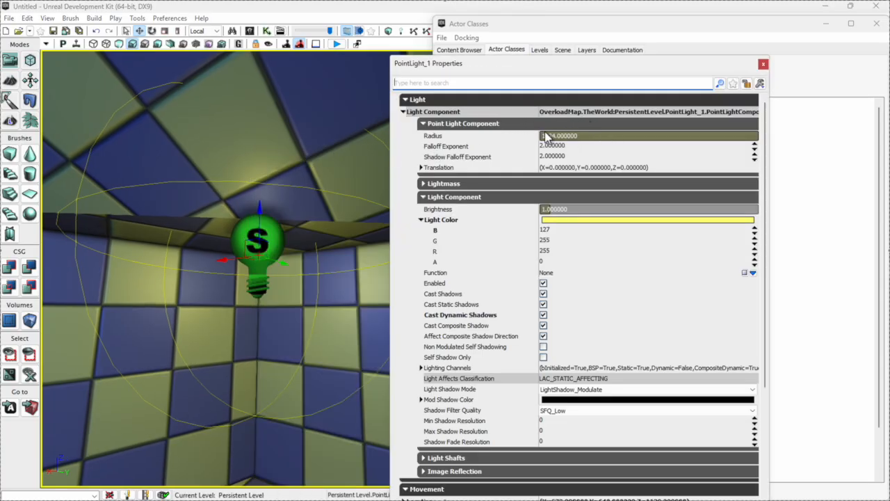
mouse_move(765, 176)
mouse_down()
mouse_move(767, 248)
mouse_move(767, 177)
mouse_up()
click(763, 65)
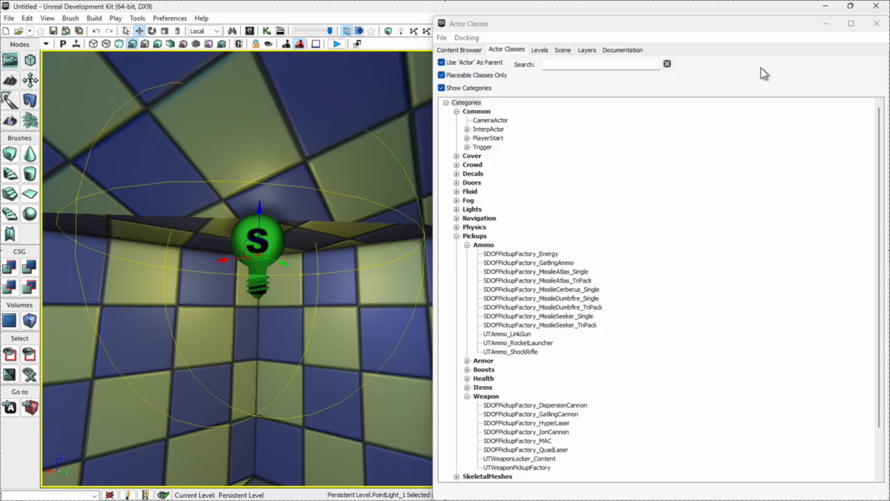
Review the radius, brightness and colour properties of the light-blue point light in the upper room, and close them.
drag(382, 324, 313, 261)
click(303, 258)
right_click(303, 259)
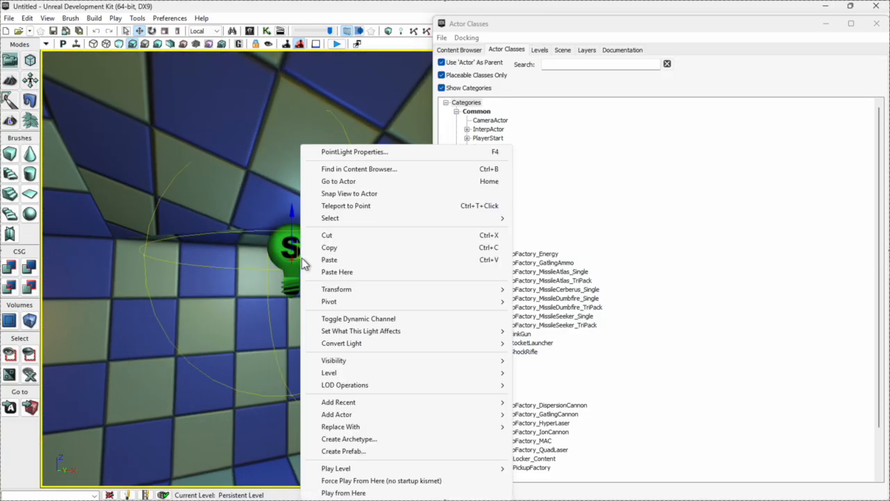
click(381, 151)
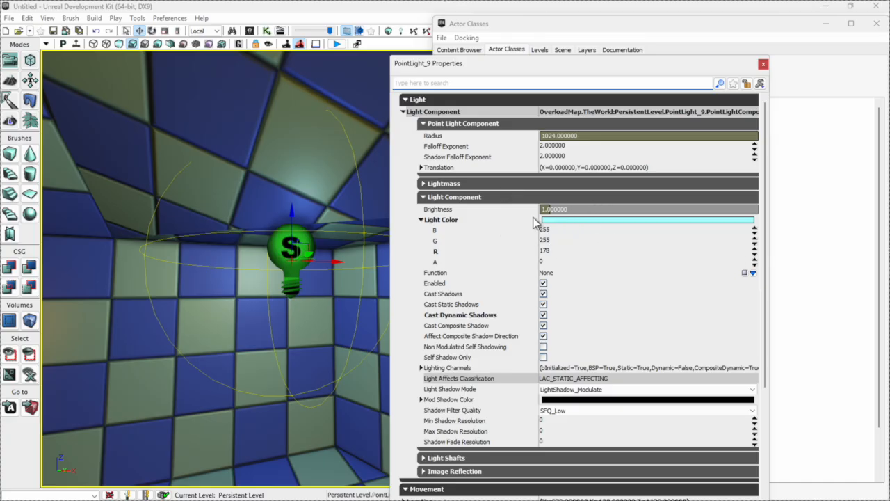
click(763, 64)
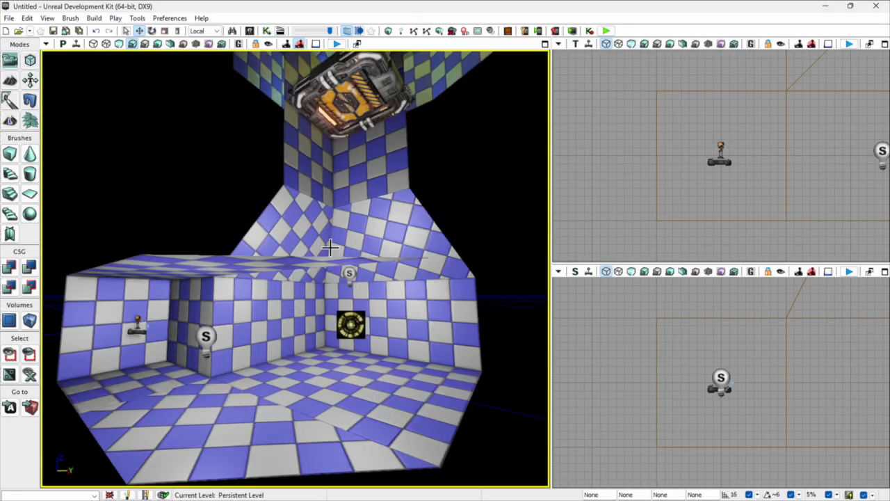
Build the level's paths, and build its lighting at Production quality with Use Lightmass turned off.
click(414, 31)
click(551, 180)
click(402, 31)
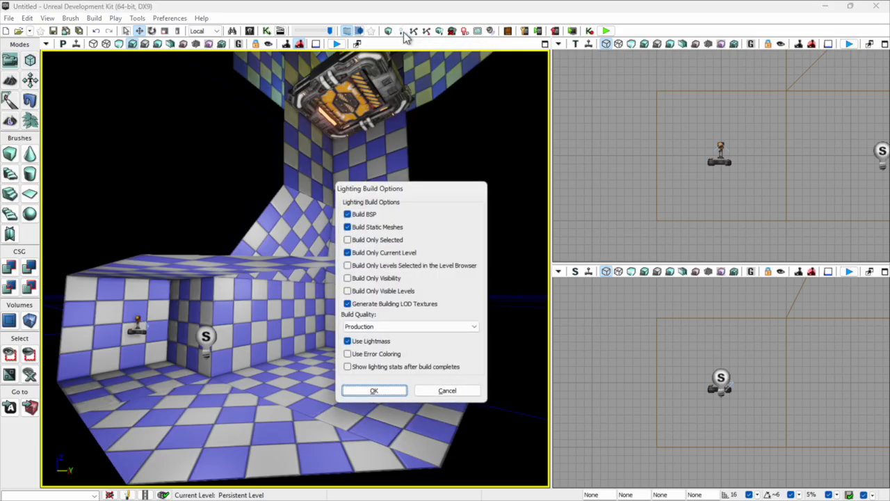
click(390, 327)
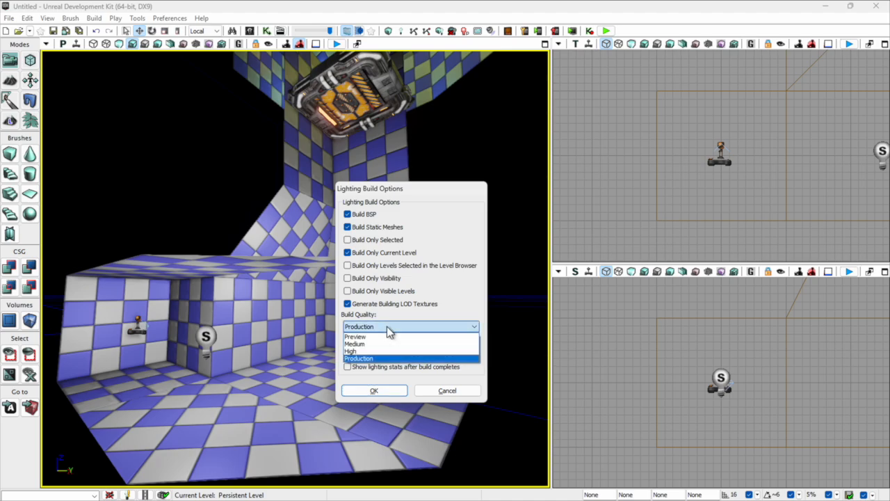
click(389, 327)
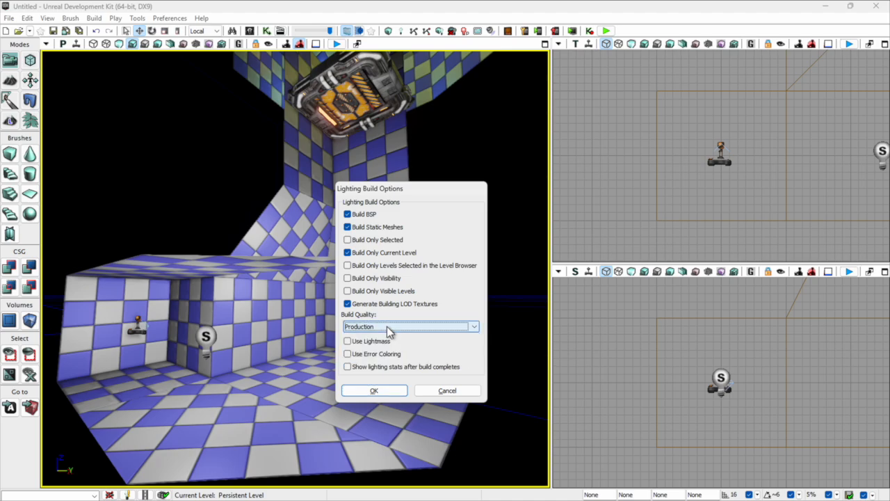
click(376, 391)
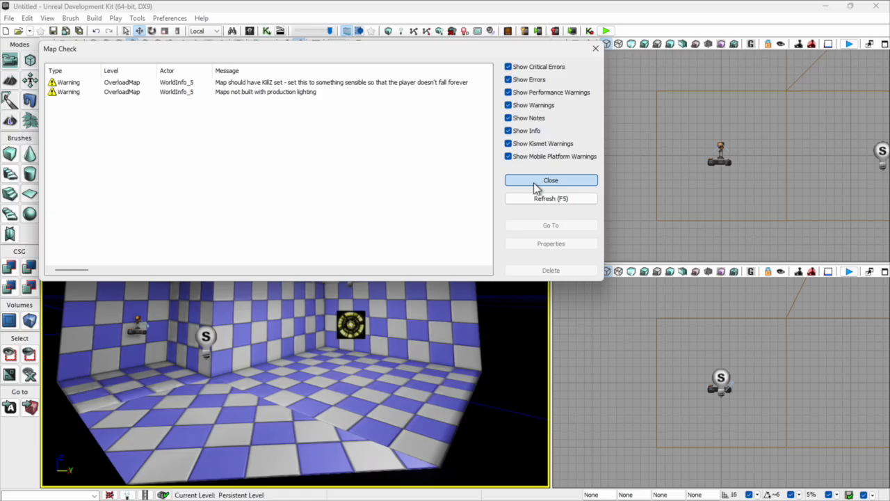
click(534, 183)
Compare the upper room in Unlit, Lit and Brush Wireframe view modes, and return the view to Lit.
right_drag(399, 340, 398, 340)
key(w)
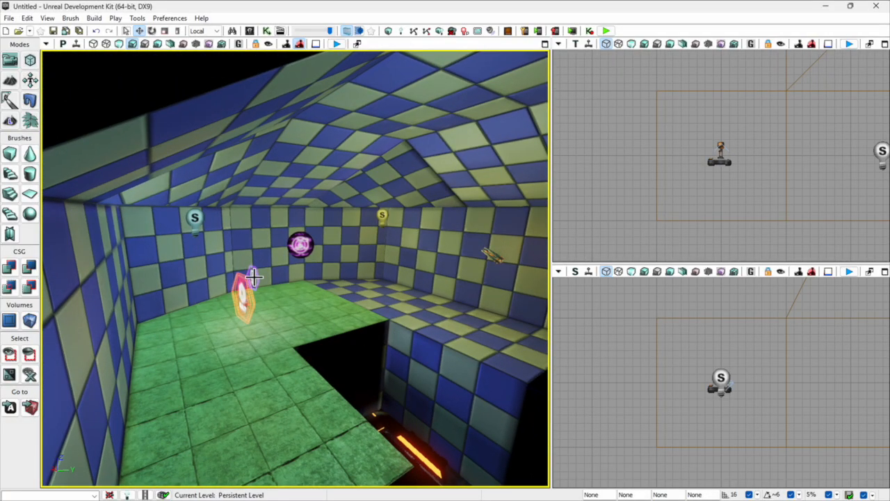
click(119, 45)
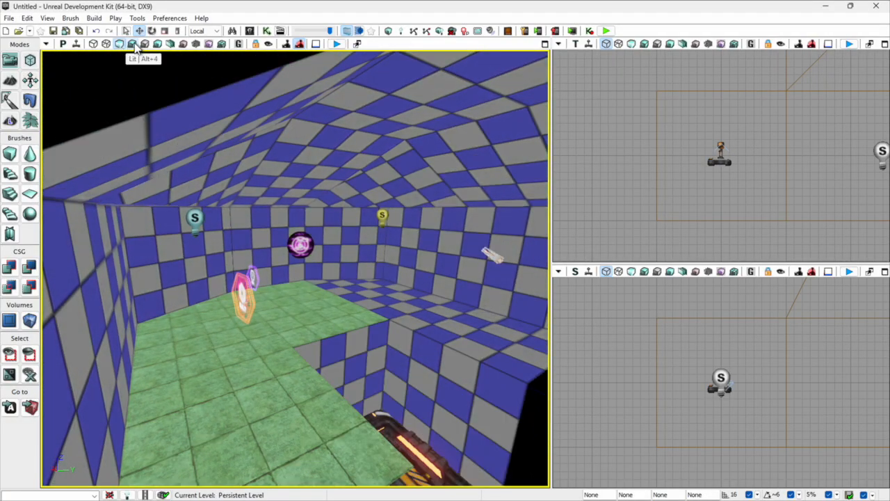
click(133, 43)
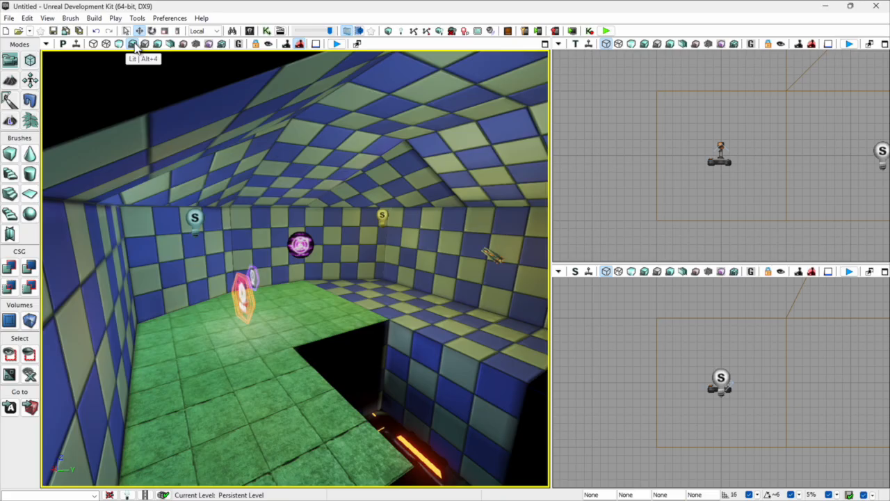
click(93, 45)
click(132, 45)
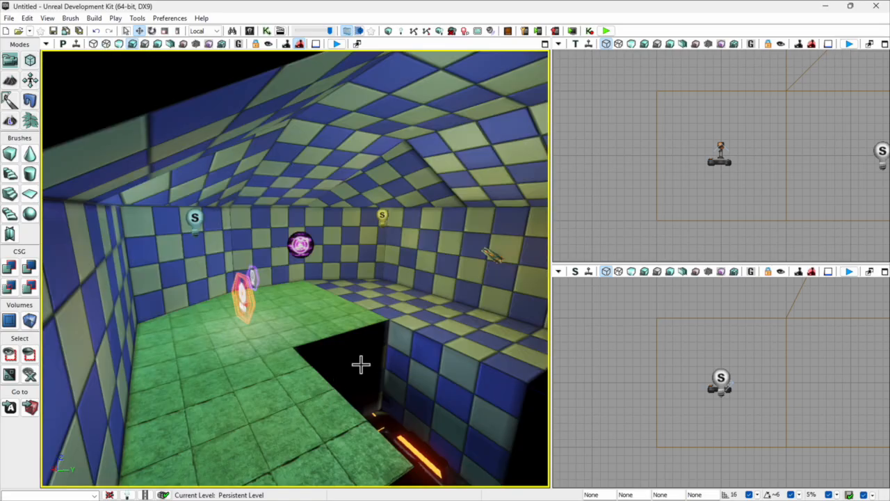
Play-test the level in the editor preview, firing lasers and dumbfire missiles and flying towards the lunar door in the shaft.
click(608, 33)
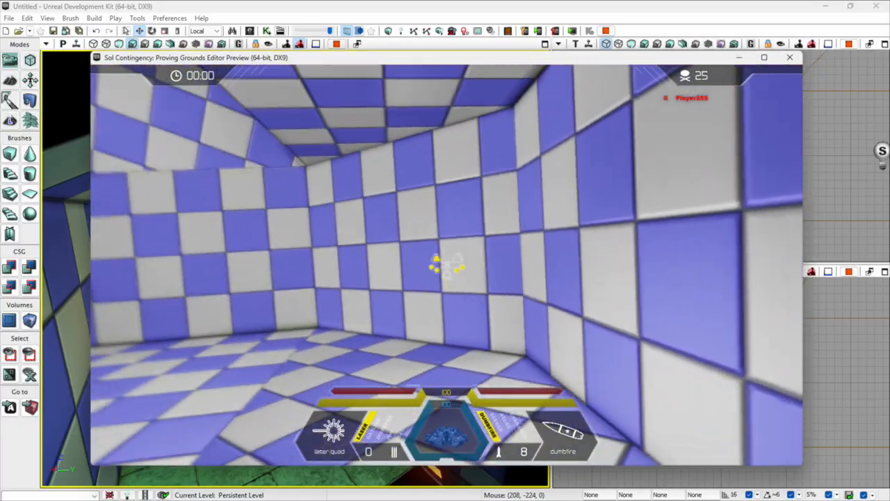
click(447, 265)
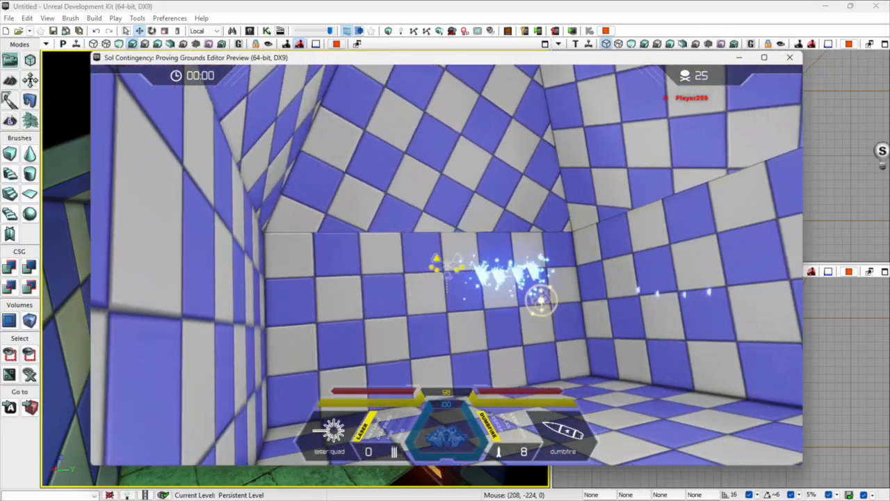
right_click(447, 265)
key(w)
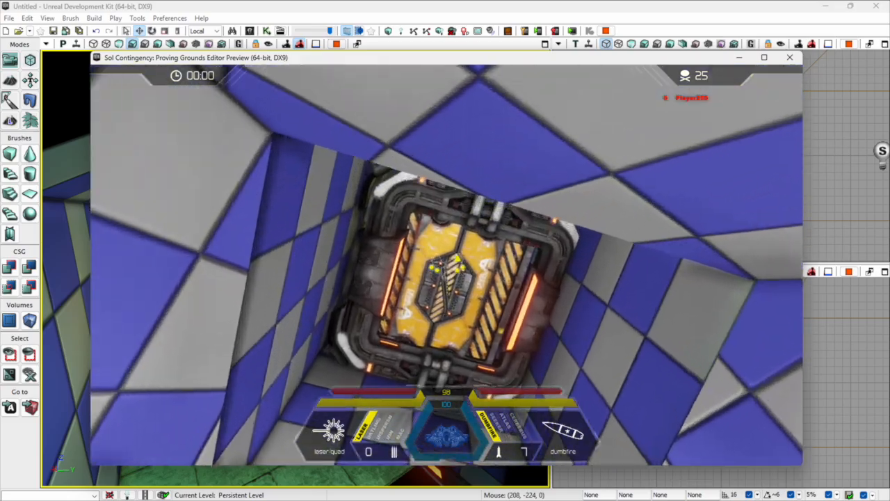
click(447, 265)
key(w)
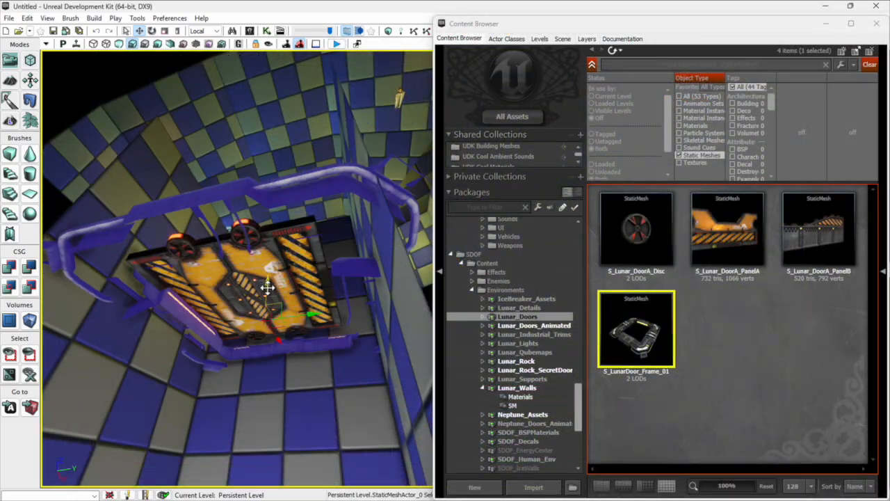
Rotate the S_LunarDoor_Frame_01 mesh around the lunar door by -180 degrees with the Rotate tool.
drag(268, 287, 262, 350)
right_drag(262, 350, 200, 239)
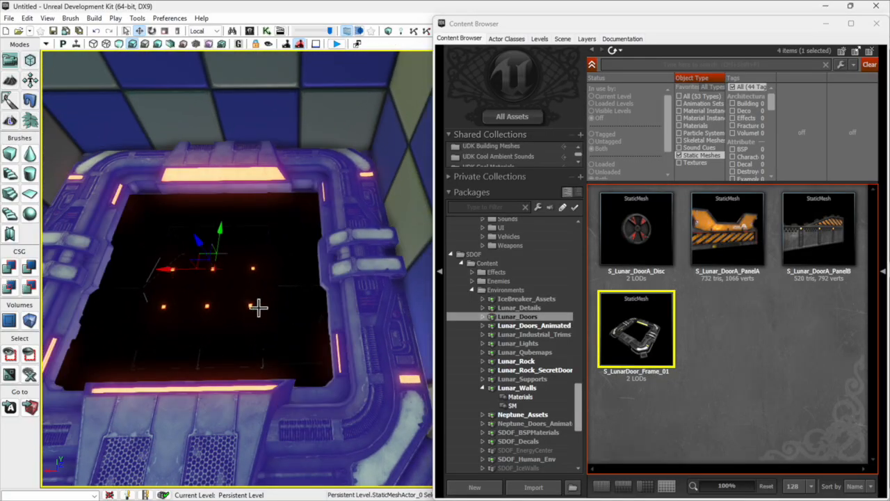
right_drag(258, 307, 259, 312)
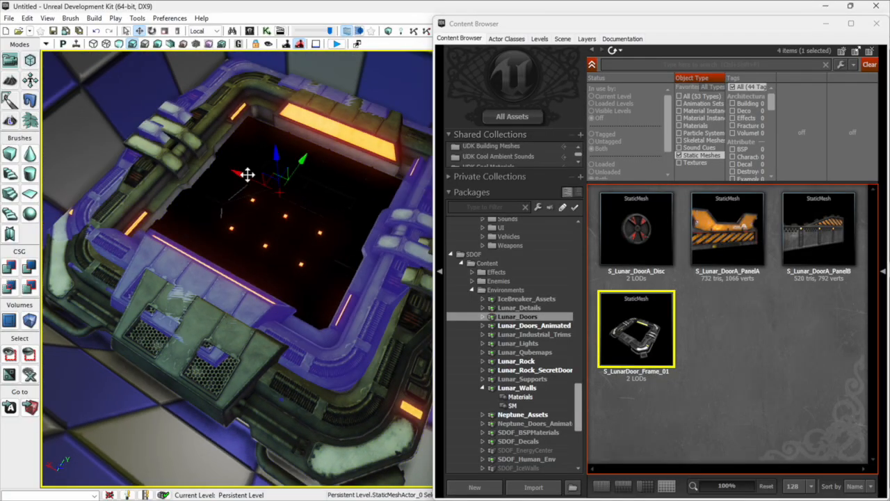
right_drag(324, 168, 284, 297)
key(space)
drag(260, 304, 225, 294)
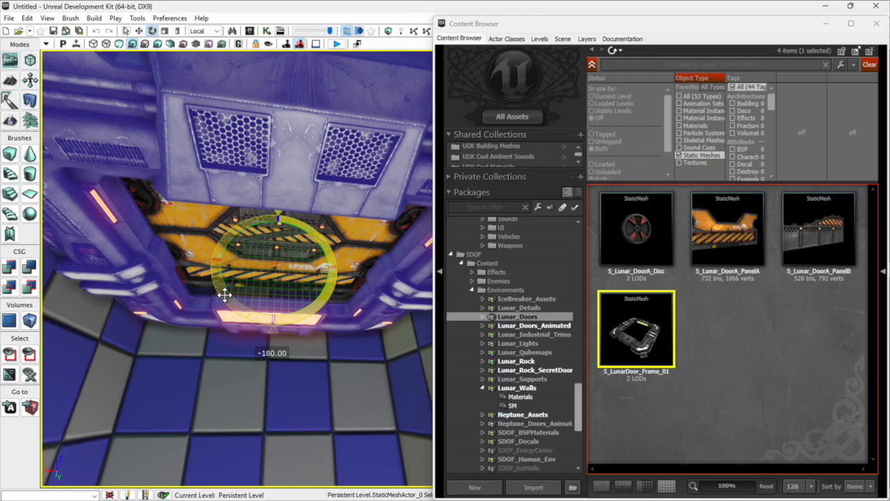
right_drag(276, 307, 277, 297)
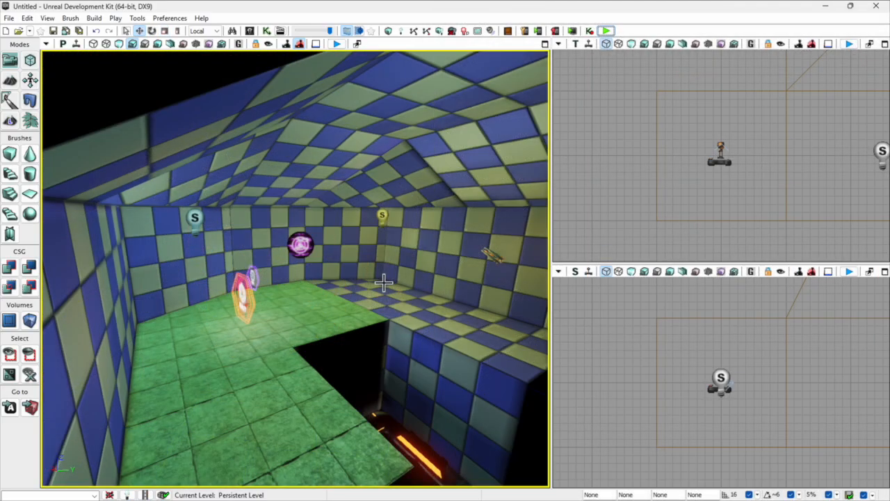
Show the whole level in Brush Wireframe and check the CSG operation of the large outer brush in its properties.
right_drag(384, 282, 384, 283)
key(s)
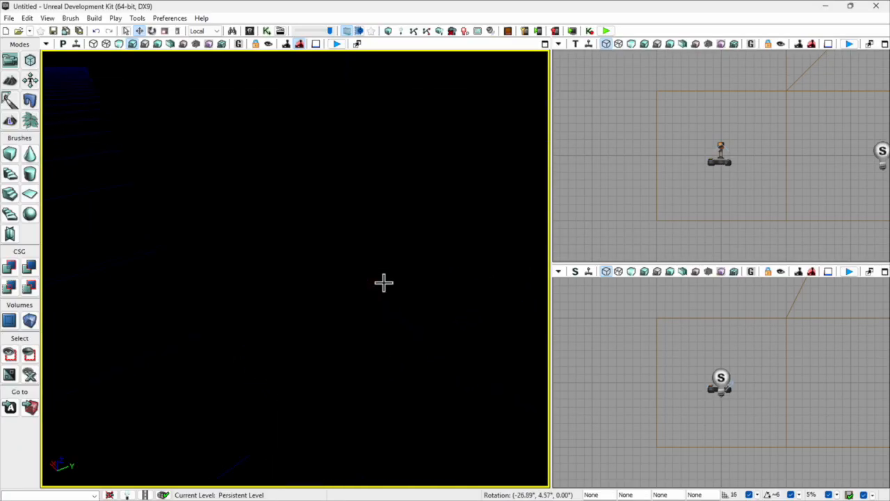
click(94, 45)
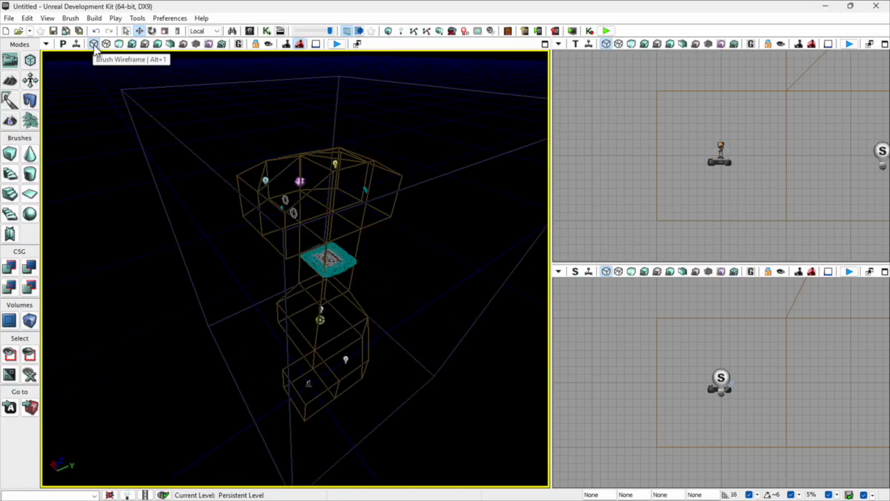
click(197, 158)
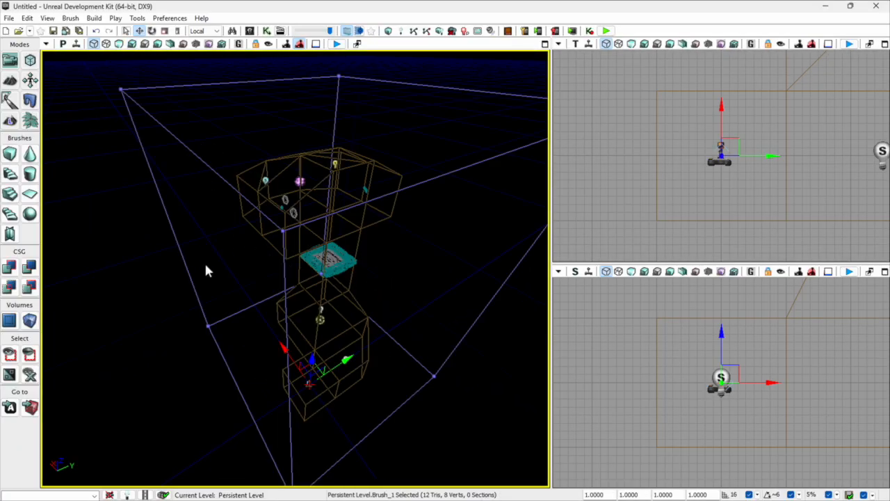
drag(205, 265, 205, 265)
key(F4)
drag(477, 101, 474, 64)
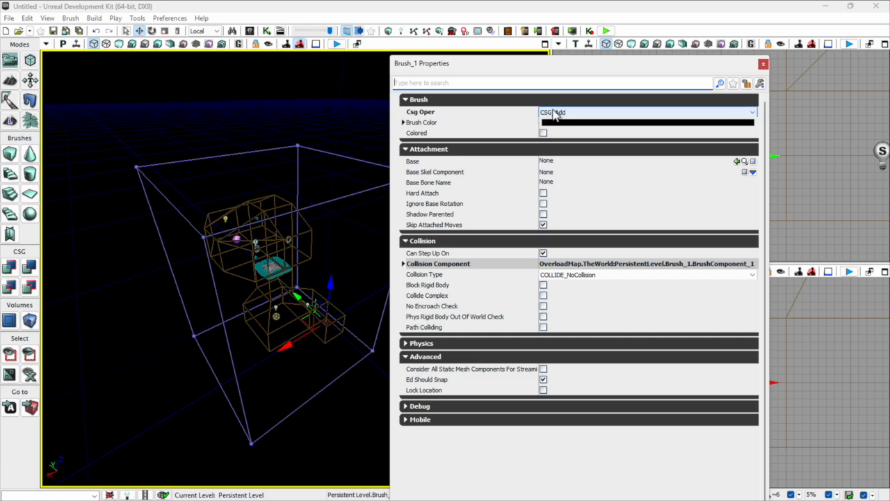
scroll(342, 346, up, 8)
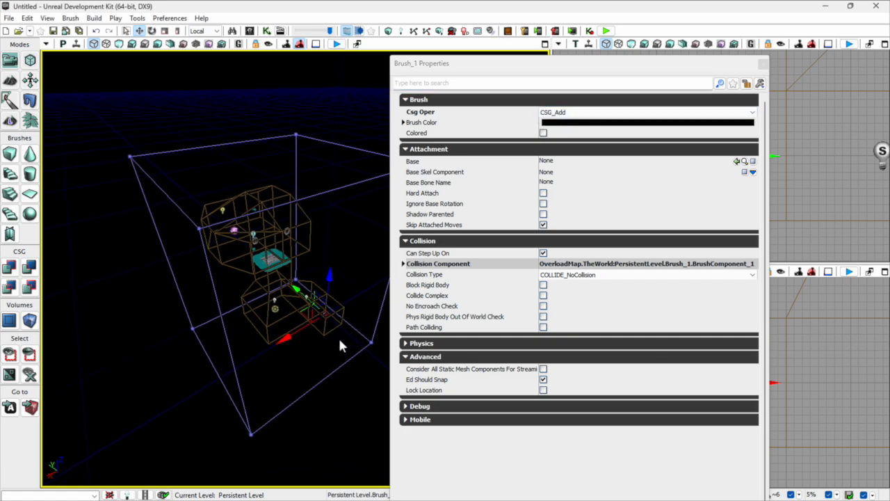
scroll(340, 346, up, 3)
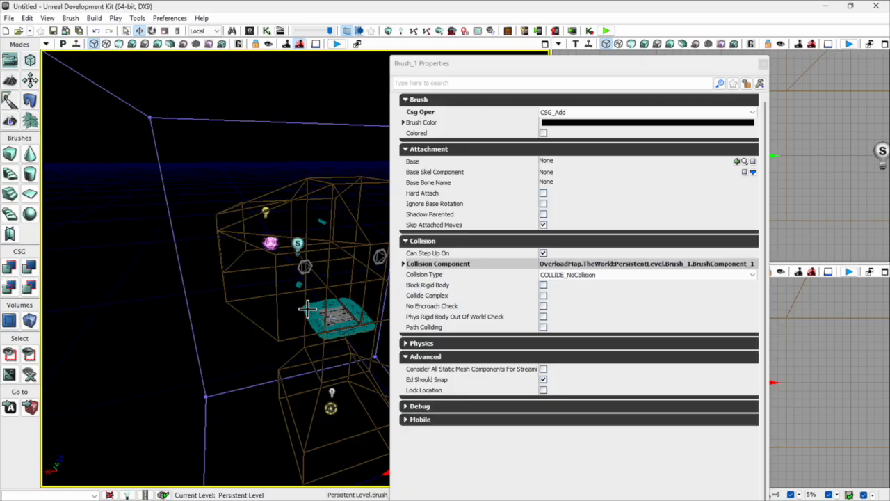
Check the CSG operations of the inner brushes that form the upper room, connecting shaft and lower room.
click(252, 243)
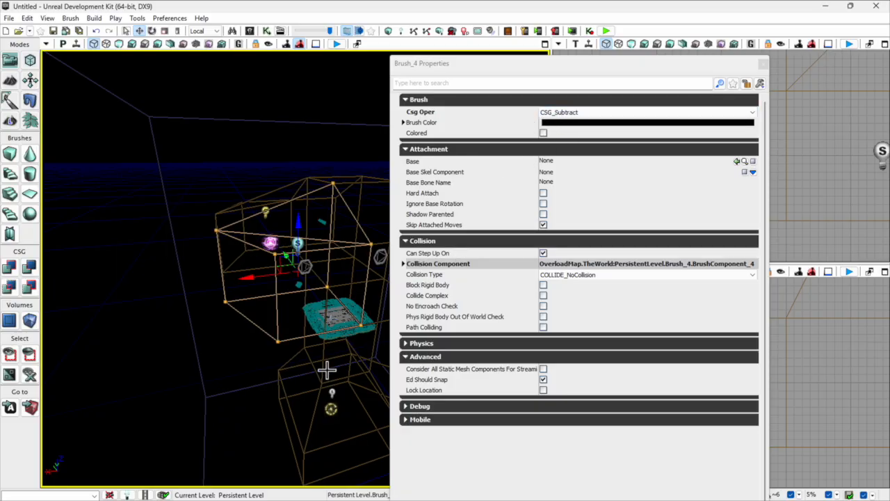
click(318, 421)
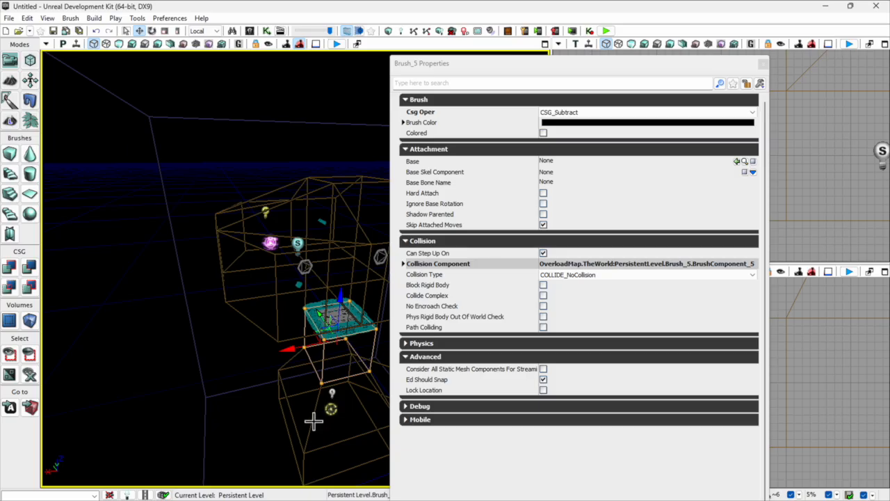
click(313, 421)
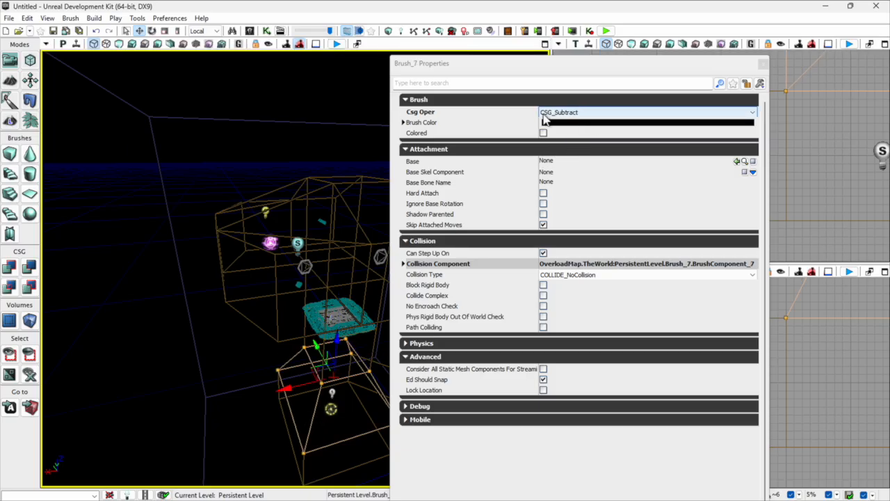
View the converted level's rooms from outside in Unlit mode.
right_drag(319, 258, 306, 245)
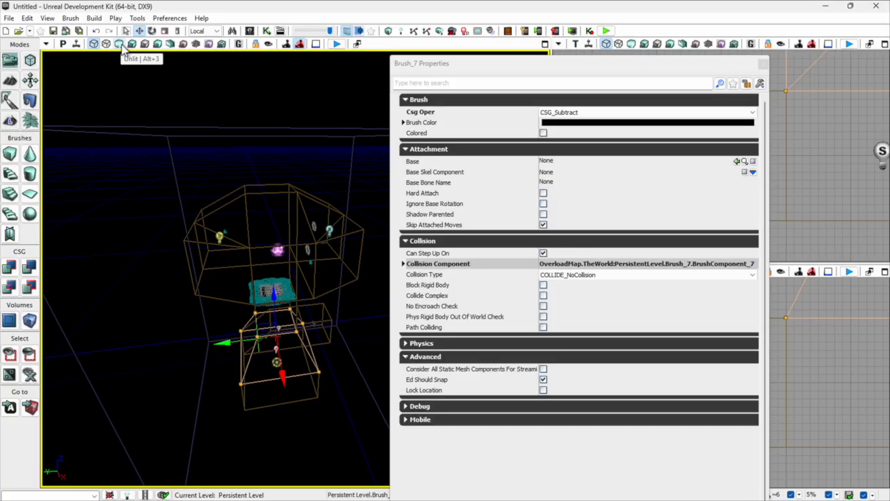
click(121, 45)
mouse_move(219, 228)
right_down()
mouse_move(233, 229)
mouse_move(237, 248)
mouse_move(265, 224)
right_up()
click(265, 224)
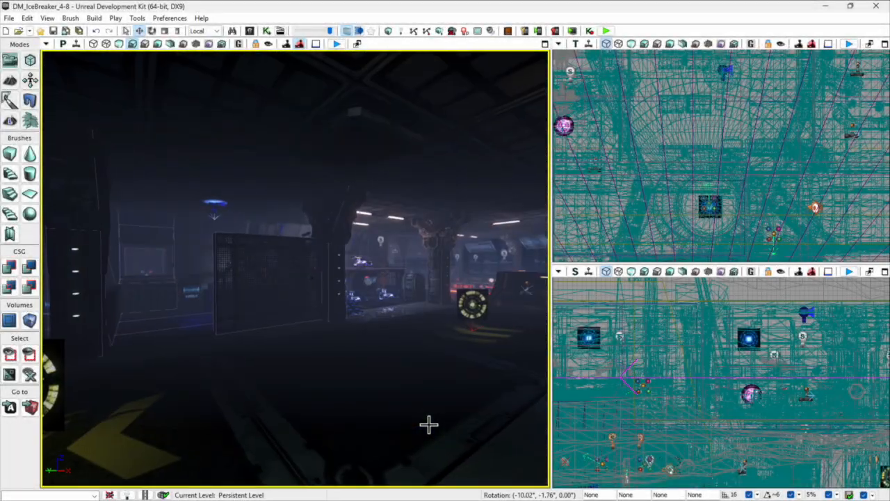
Select the blocking volume around the pillar beside the stairs in DM_IceBreaker_4-8, review its collision properties, and close them.
key(w)
right_drag(430, 425, 429, 425)
click(471, 370)
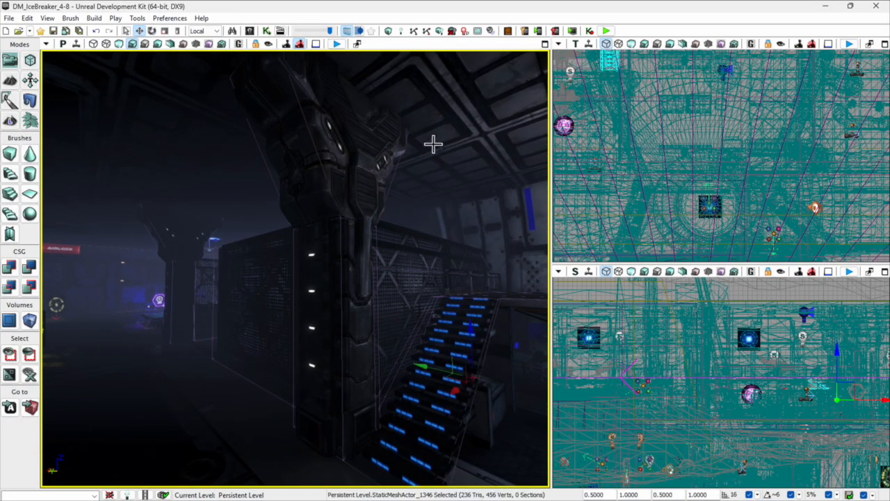
click(335, 192)
click(376, 300)
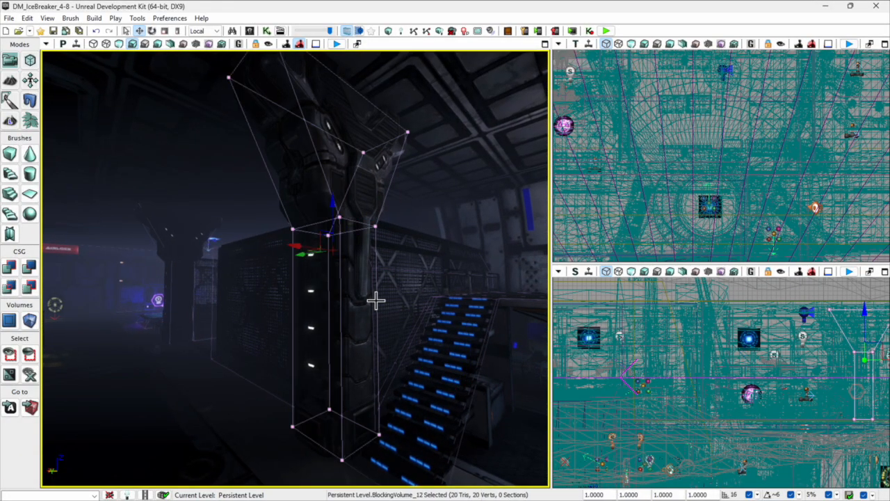
right_drag(375, 300, 378, 297)
double_click(377, 297)
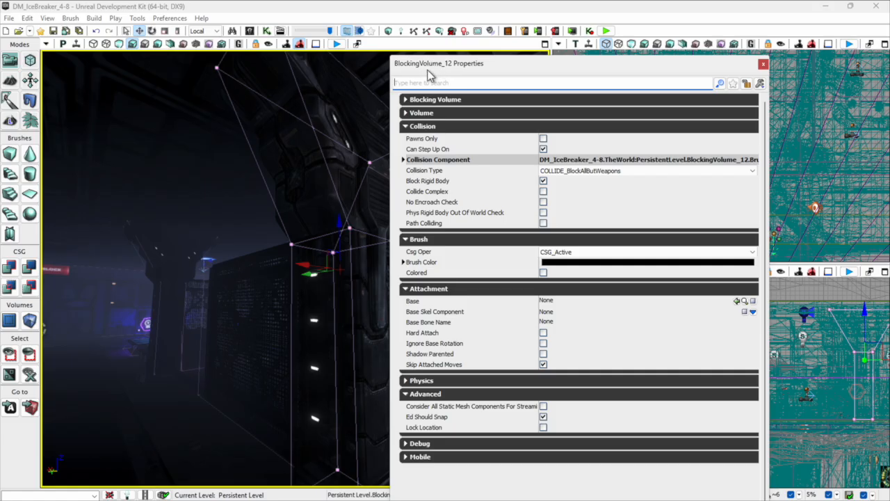
click(763, 64)
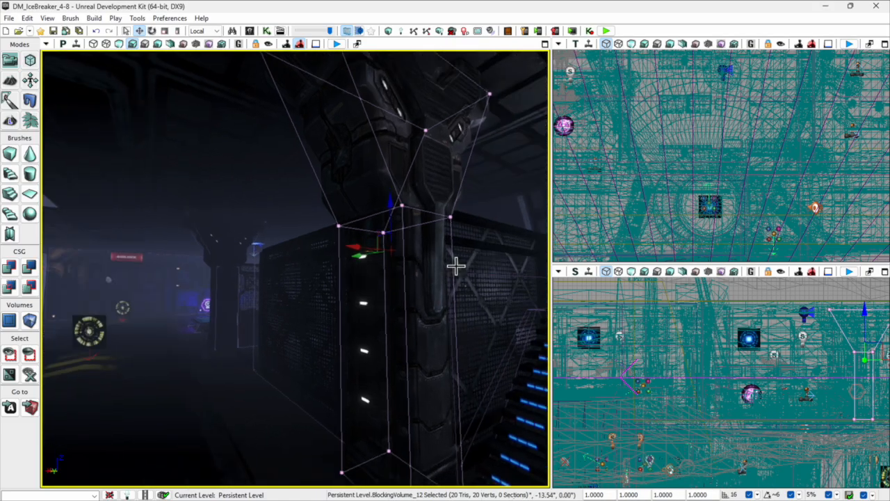
Examine the static meshes and room layout of DM_IceBreaker_4-8 around the pillar, stairs and control tables.
right_drag(457, 264, 456, 265)
right_drag(295, 327, 291, 326)
right_drag(432, 272, 378, 297)
click(394, 293)
drag(418, 381, 324, 391)
drag(428, 385, 407, 264)
right_drag(405, 359, 404, 358)
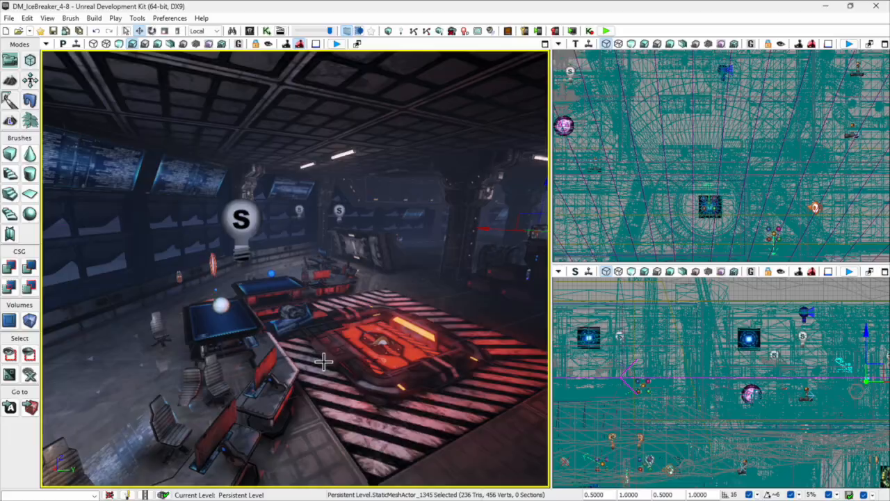
Raise the red floor hatch above its opening in DM_IceBreaker_4-8, and lift the control console mesh beside the hazard-striped floor.
click(364, 327)
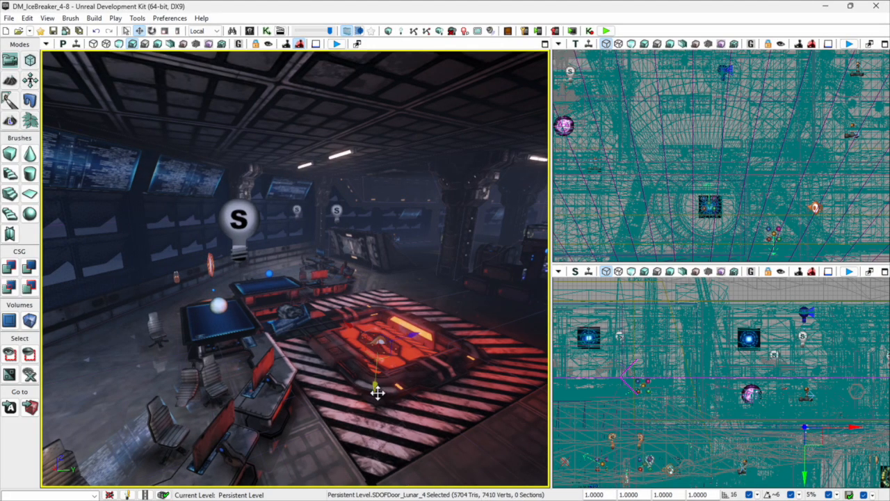
drag(378, 393, 381, 317)
click(277, 400)
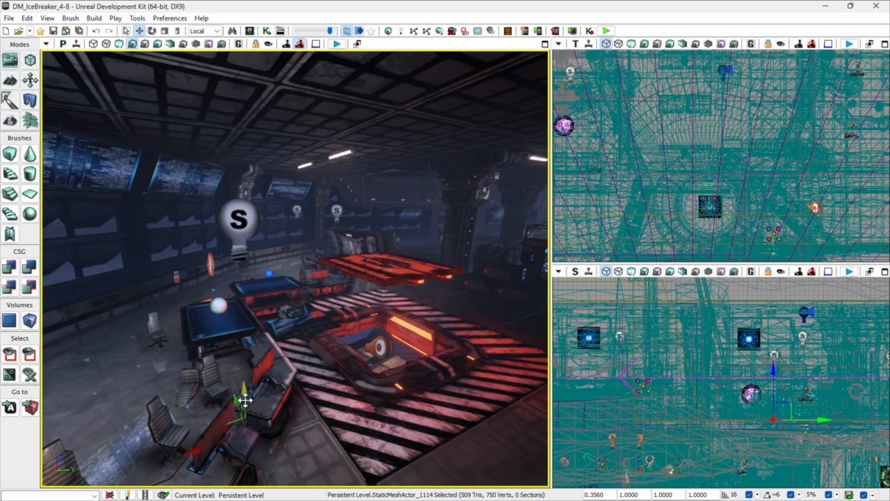
drag(245, 400, 239, 275)
right_drag(322, 388, 323, 389)
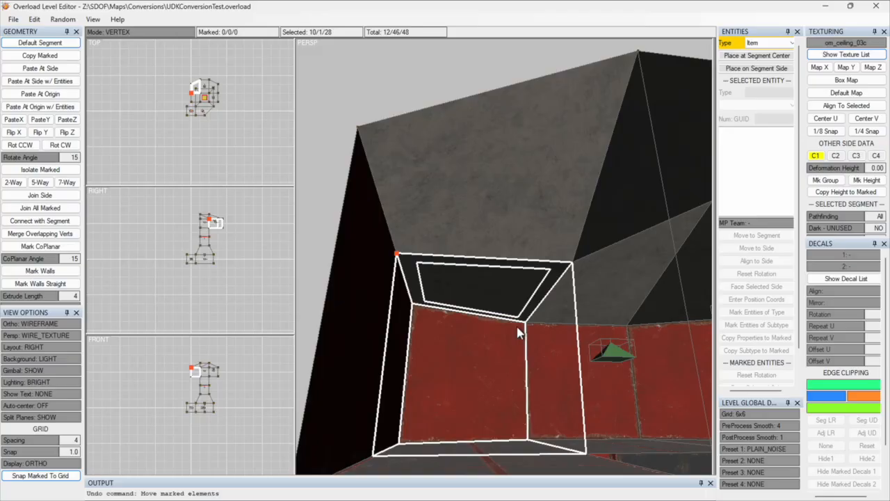
In Overload Level Editor, move the ceiling corner vertex of the selected upper-room segment downward to deform the segment.
click(572, 264)
drag(573, 265, 564, 293)
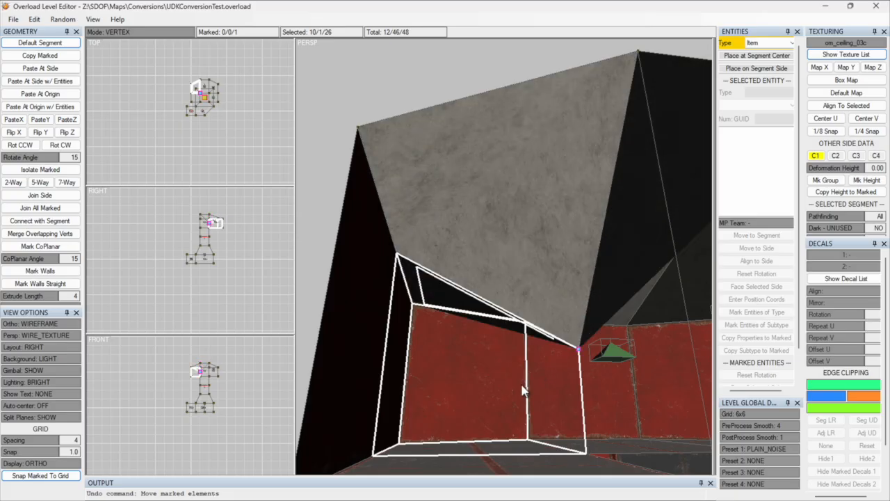
mouse_move(511, 391)
middle_down()
mouse_move(587, 369)
mouse_move(589, 336)
mouse_move(496, 344)
mouse_move(572, 351)
mouse_move(567, 402)
mouse_move(541, 411)
mouse_move(542, 383)
mouse_move(522, 386)
middle_up()
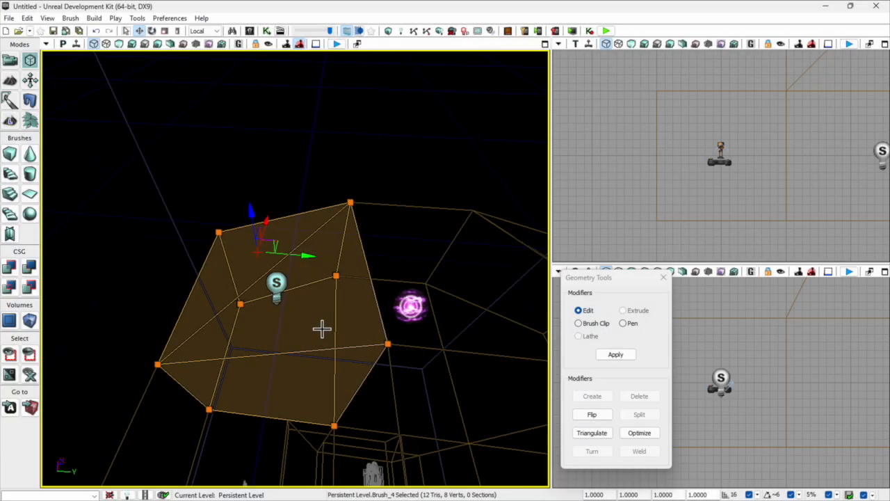
In Unreal Development Kit, inspect the deformed upper-room brush, leave geometry editing, and examine the room's interior surfaces in Unlit mode.
mouse_move(322, 328)
middle_down()
mouse_move(361, 324)
mouse_move(334, 315)
middle_up()
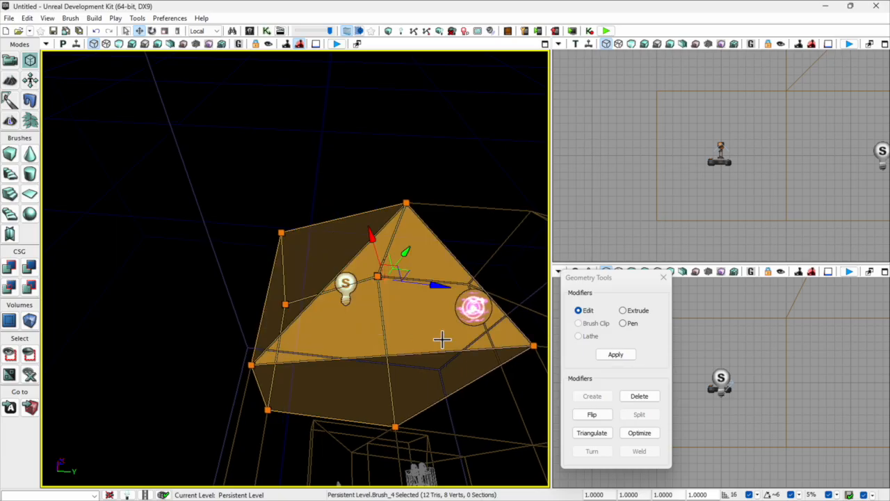
click(663, 277)
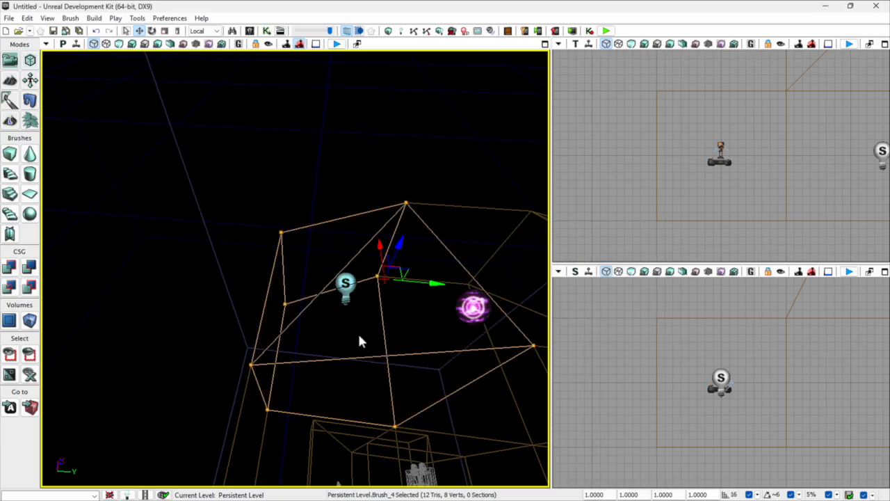
right_drag(343, 334, 343, 335)
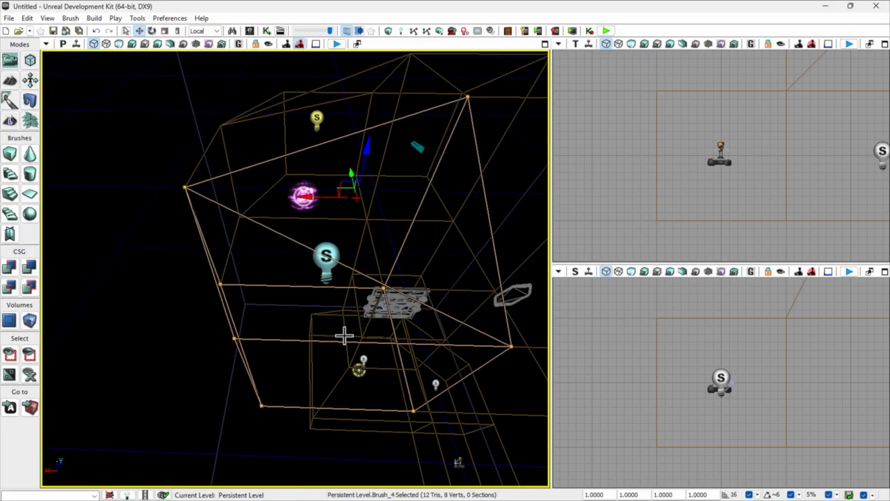
click(120, 45)
right_drag(403, 298, 403, 299)
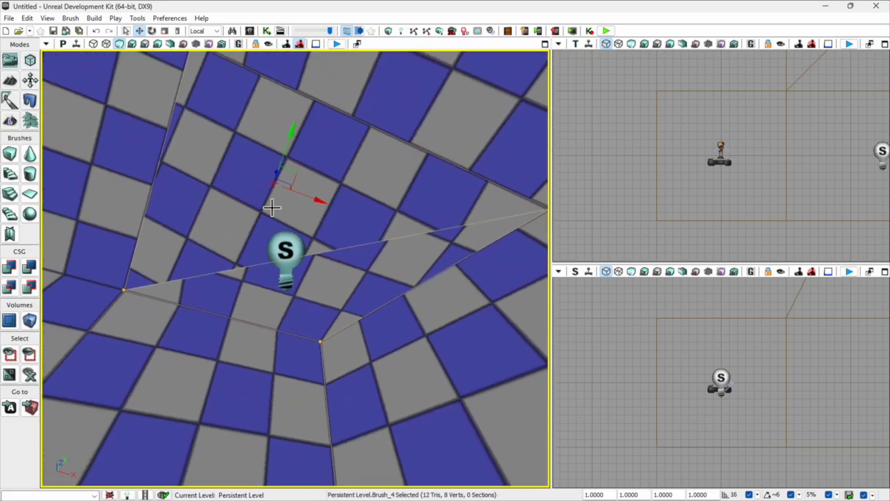
click(328, 244)
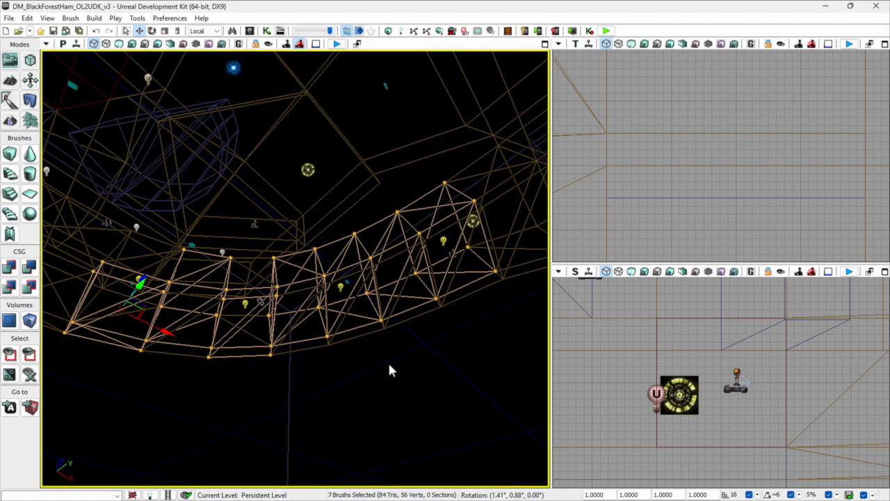
Examine the selected curved tunnel brushes in DM_BlackForestHam_OL2UDK_v3, and fly and shoot through the tunnel in the game preview.
right_drag(390, 368, 390, 368)
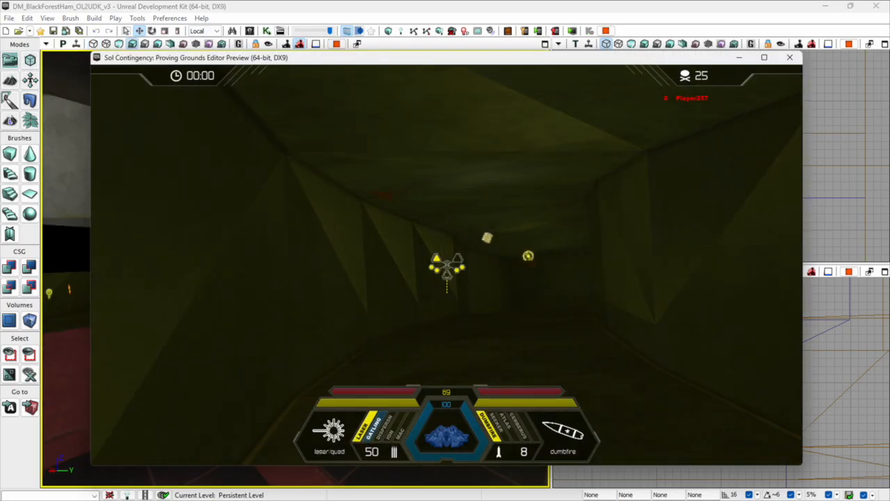
click(447, 266)
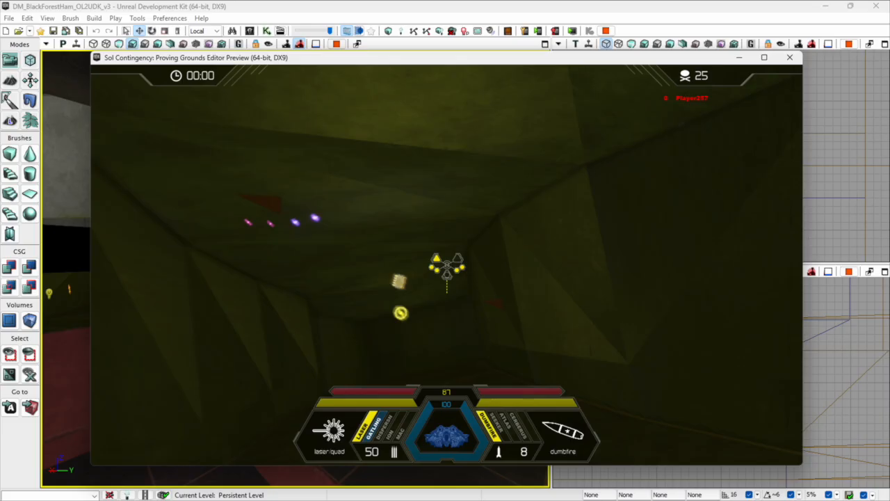
click(448, 266)
click(447, 266)
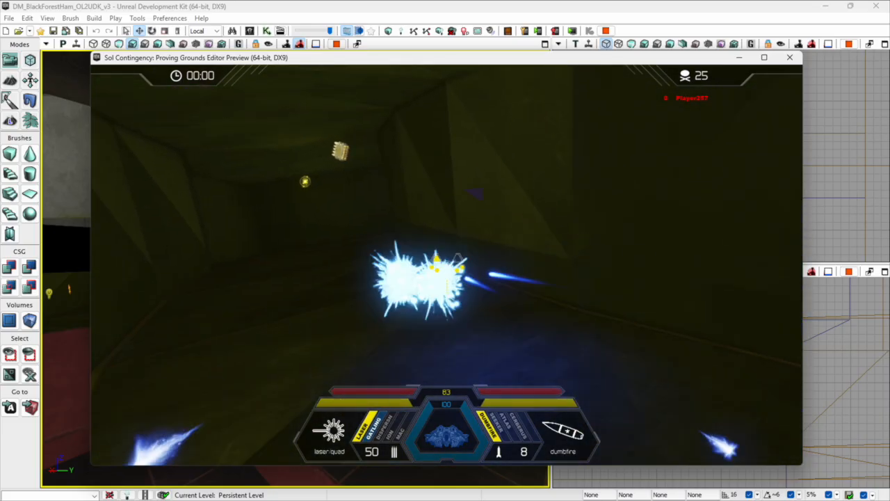
click(447, 266)
key(f)
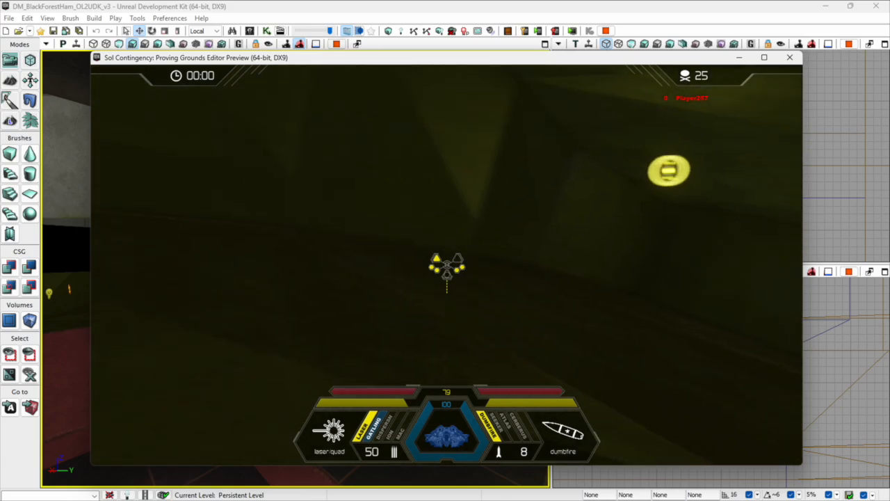
click(447, 266)
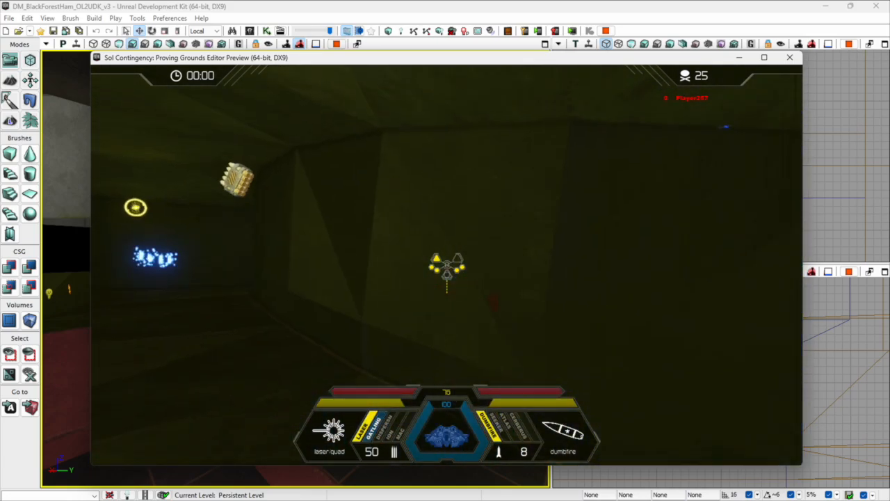
click(447, 266)
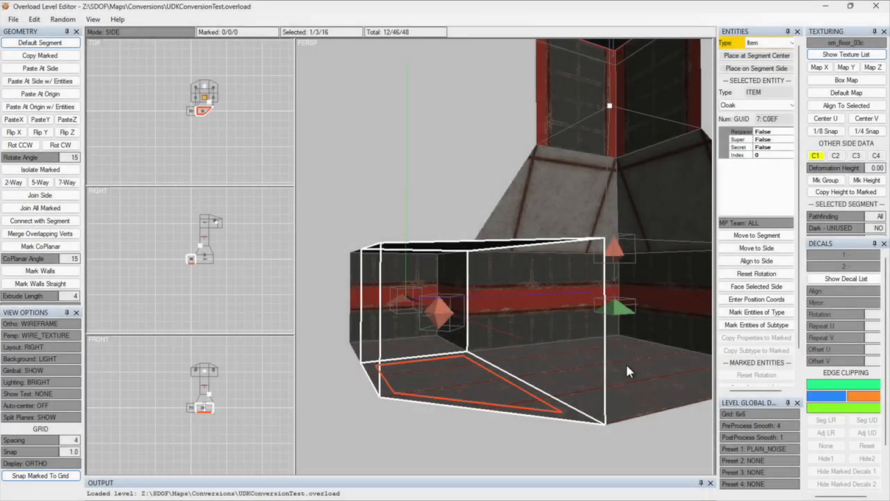
In Overload Level Editor, examine the segment sides of the lower room and the geometry and entities around the shaft and upper room.
click(625, 362)
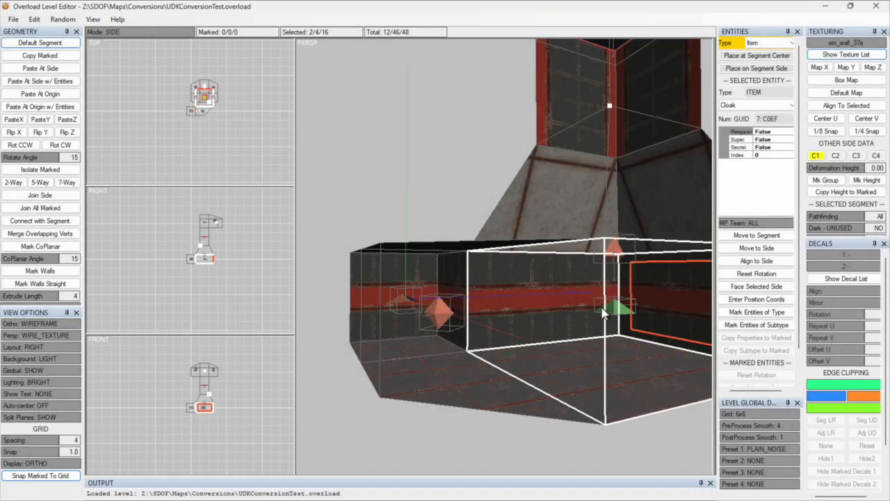
click(524, 304)
click(465, 400)
middle_drag(577, 356, 492, 415)
middle_drag(429, 210, 458, 424)
middle_drag(458, 314, 460, 339)
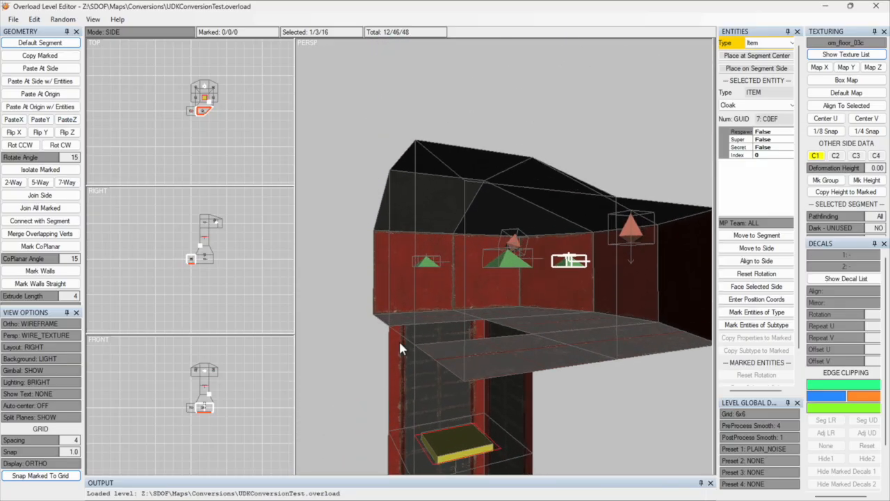
right_drag(388, 357, 488, 359)
right_drag(423, 358, 457, 310)
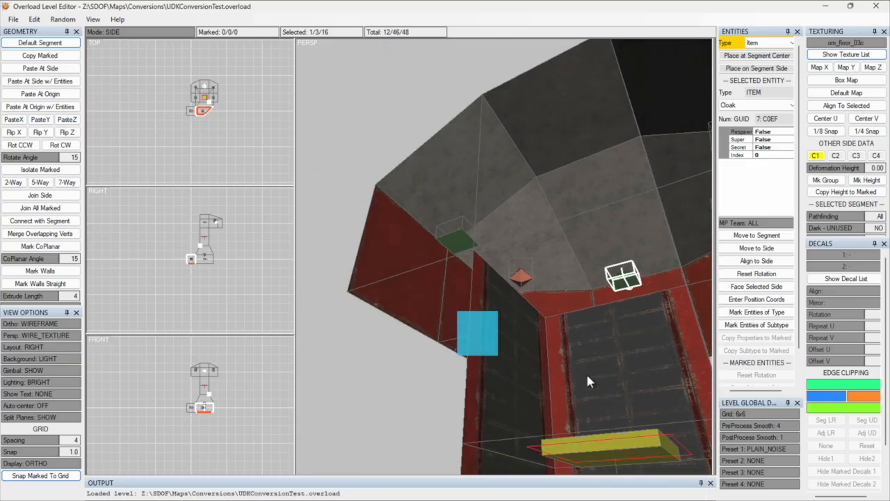
right_drag(562, 284, 509, 404)
middle_drag(557, 321, 491, 297)
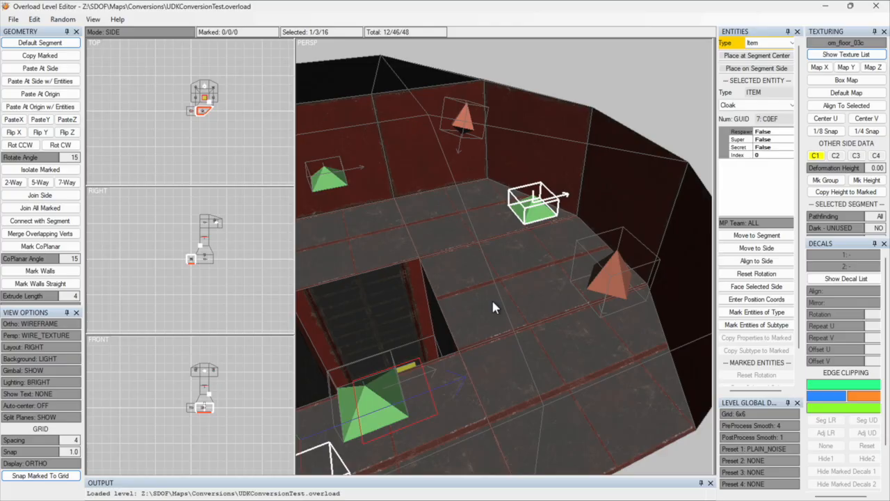
click(166, 31)
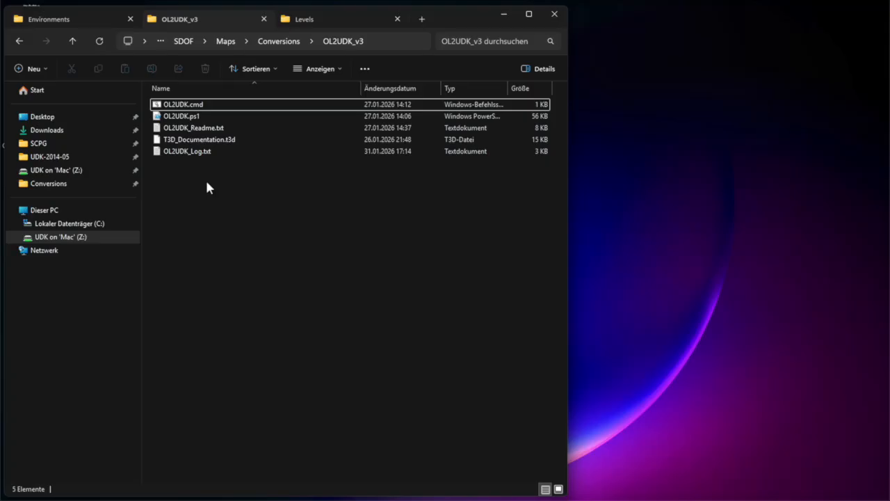
Open a terminal in the OL2UDK_v3 folder and start the command .\OL2UDK.ps1 with the -SourceFilePath parameter.
right_click(207, 183)
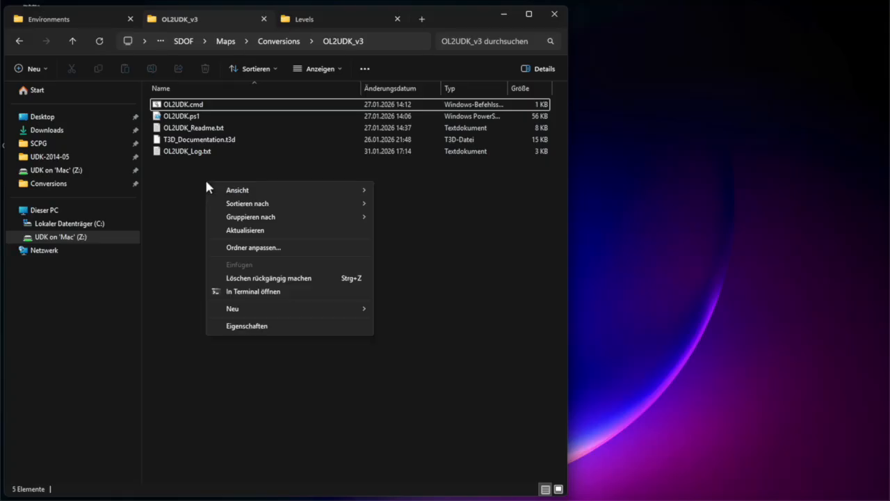
click(277, 293)
drag(466, 107, 636, 159)
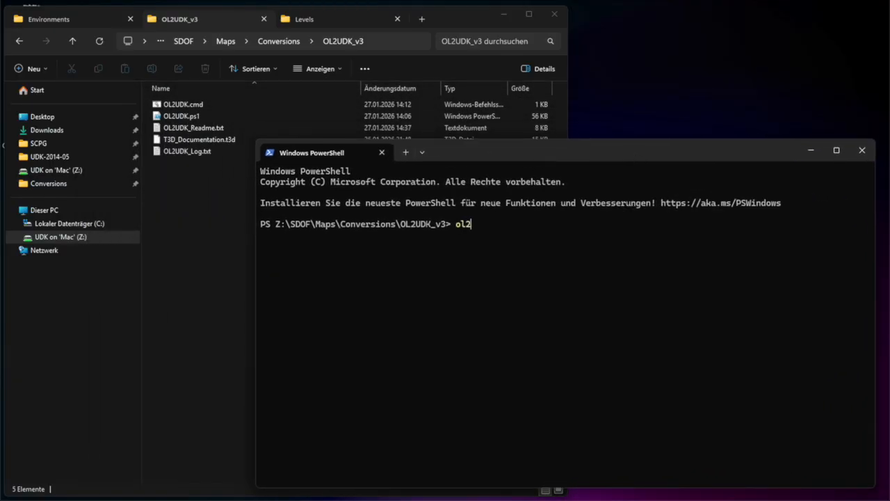
text(ol2)
key(Tab)
text(FileP)
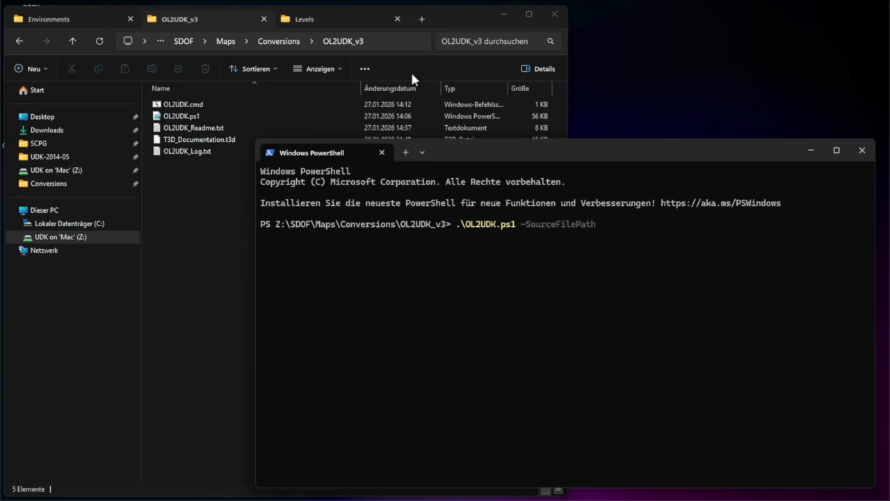
Copy the path of the OverloadLevelEditor Levels folder into the conversion command as the source path, ending with a backslash.
click(333, 19)
click(356, 41)
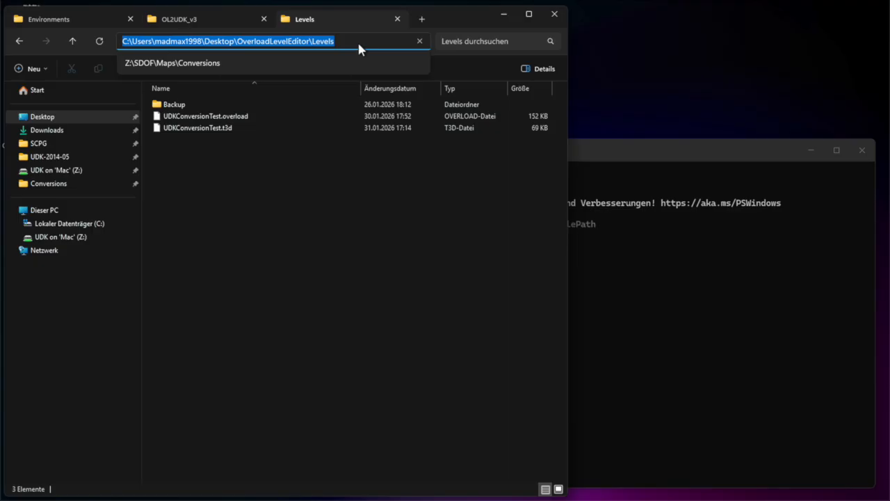
key(ctrl+c)
click(611, 150)
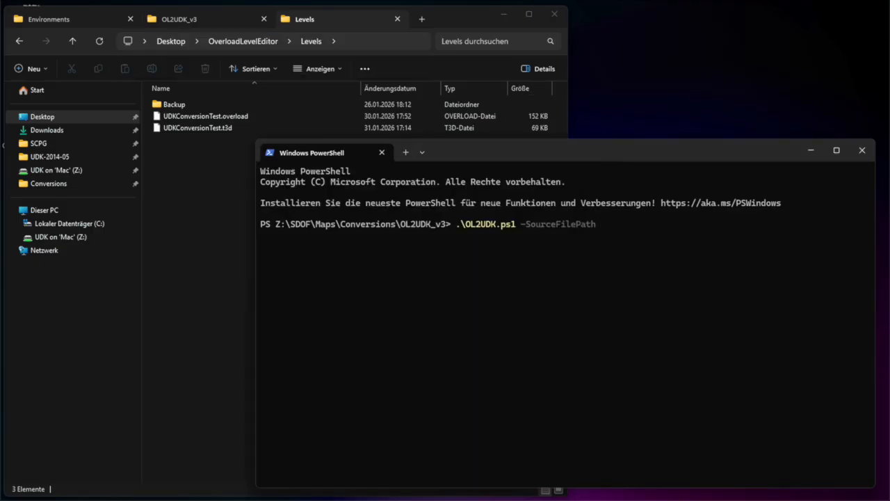
key(ctrl+v)
text(\)
Copy the file name UDKConversionTest.overload and append it to the source path in the conversion command.
click(236, 119)
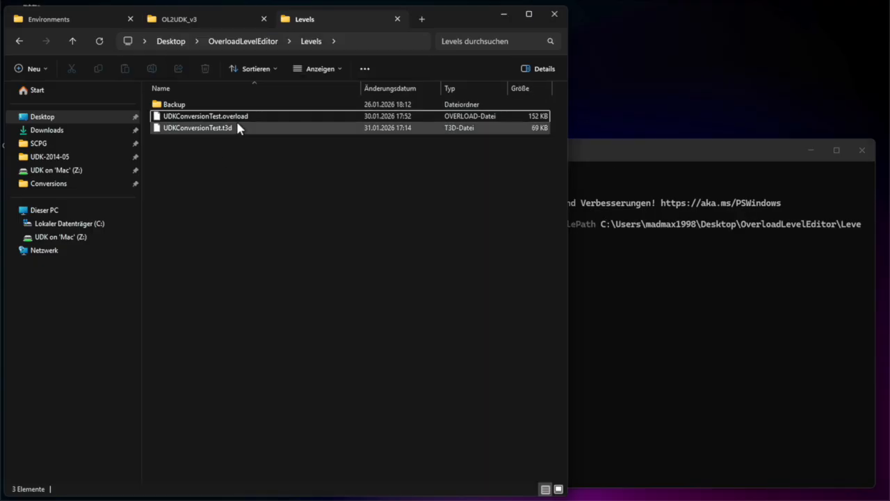
key(F2)
drag(255, 118, 155, 118)
key(ctrl+c)
key(Escape)
click(644, 152)
key(ctrl+v)
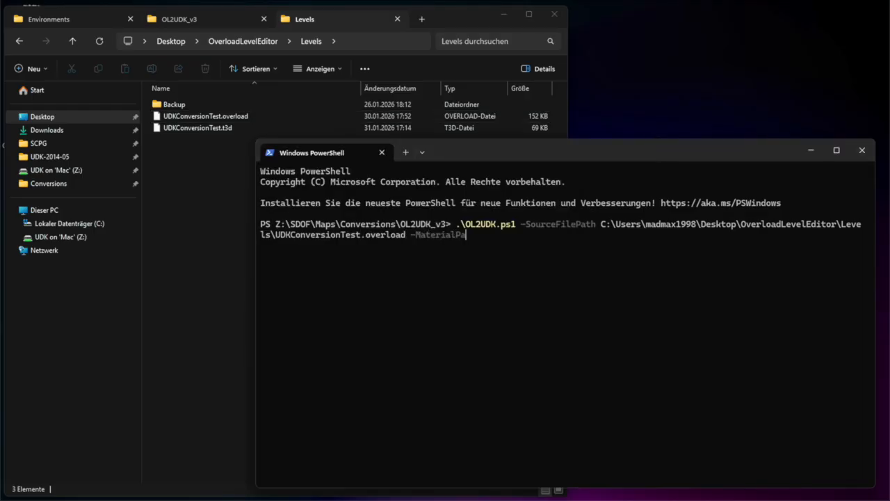
Add -MaterialPackage OverloadTextures to the command, run the conversion, and highlight the material package instructions in the output.
text(-MaterialPackage Over)
text(loadTextures)
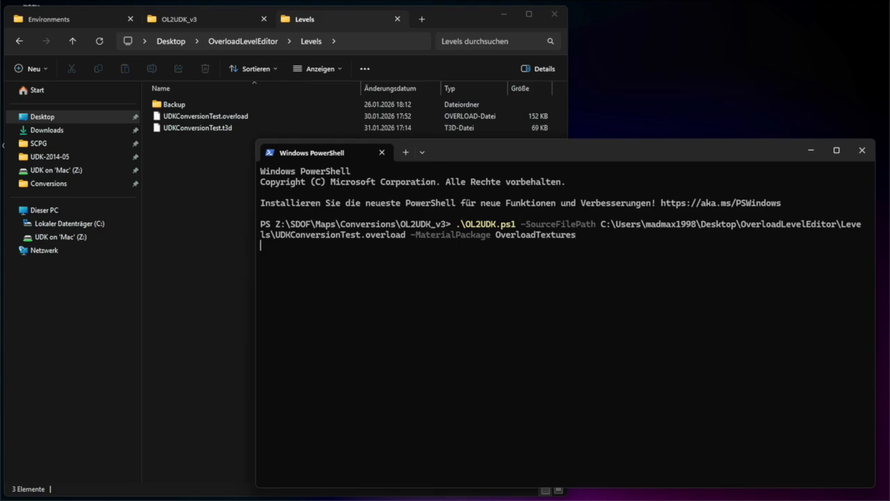
key(Return)
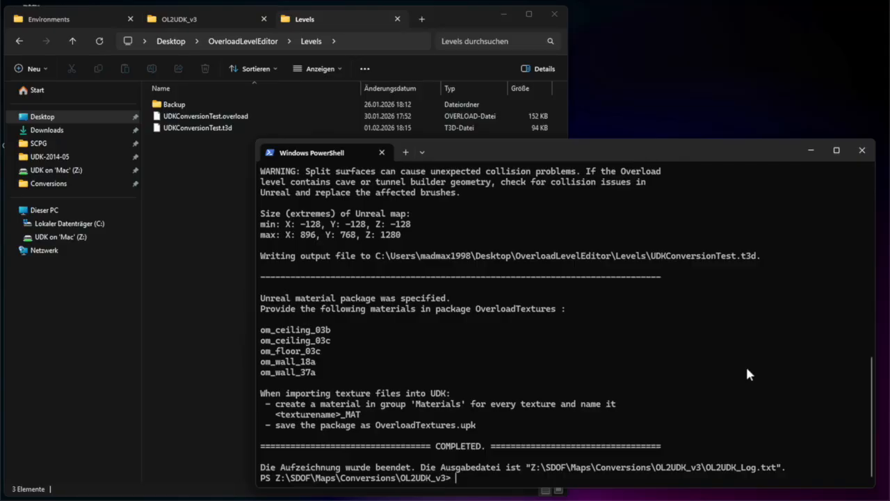
drag(260, 297, 541, 430)
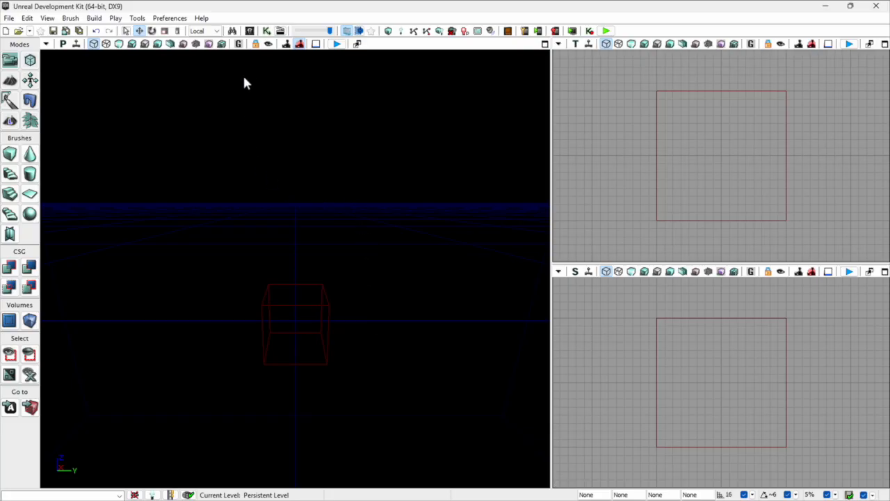
Start an asset import from the Content Browser and browse to Desktop\OverloadLevelEditor\LevelTextures.
click(249, 30)
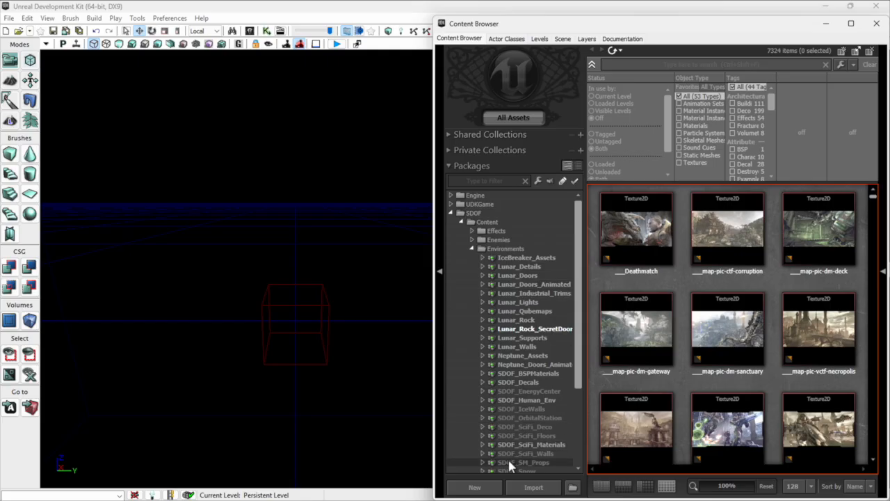
click(534, 487)
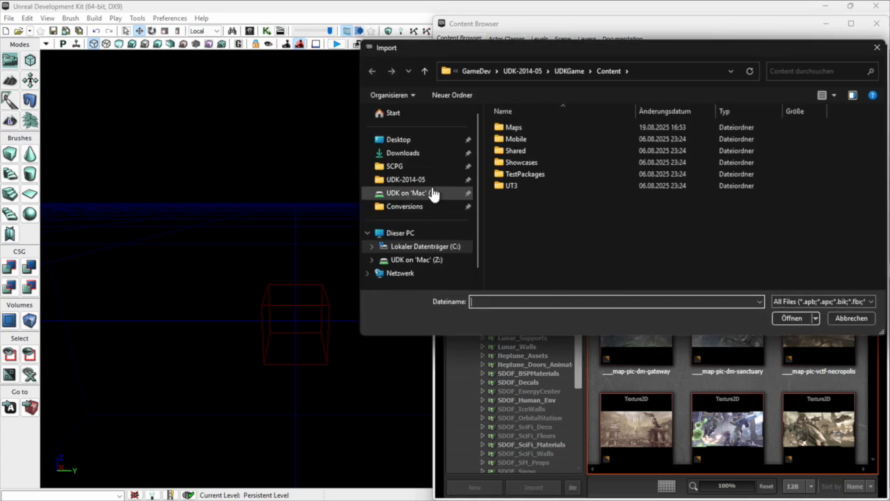
click(423, 139)
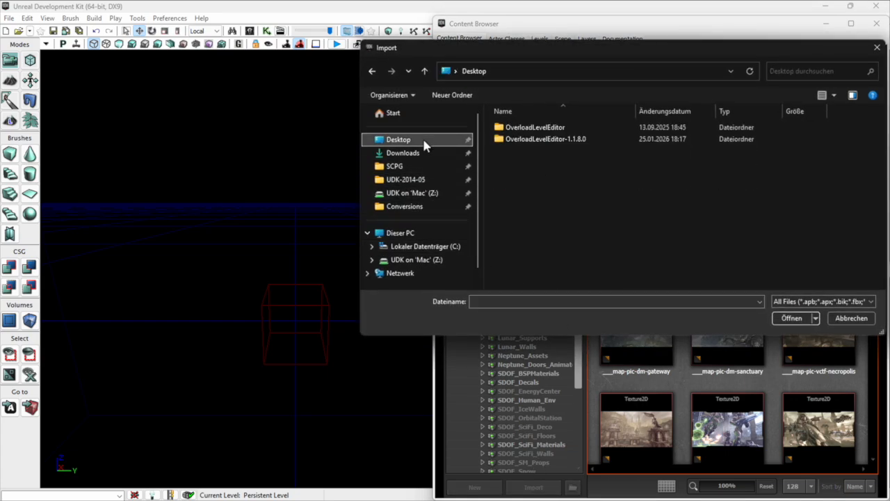
double_click(557, 128)
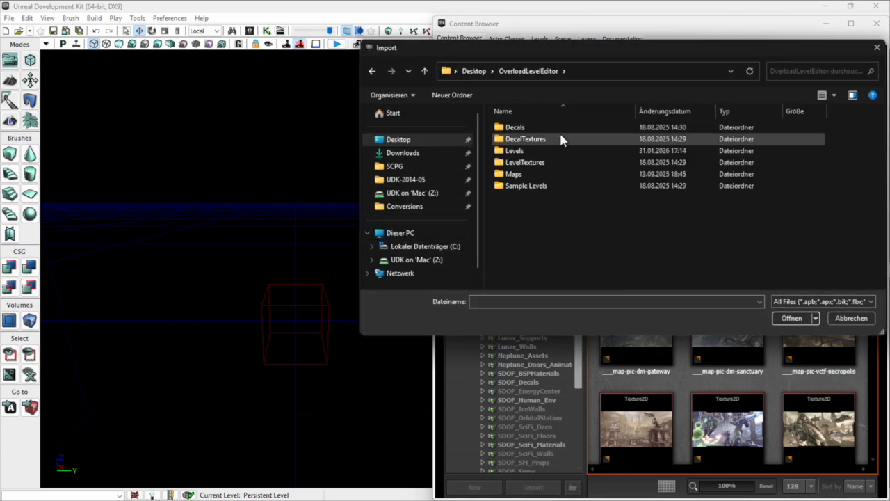
double_click(535, 162)
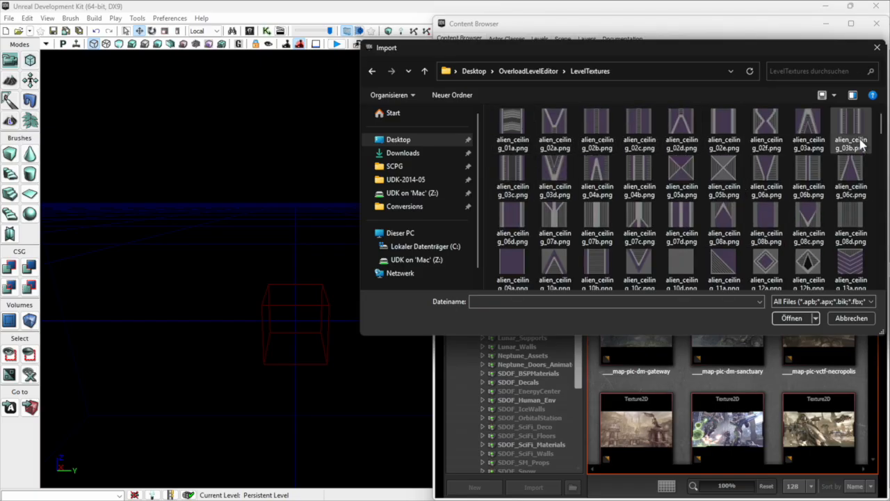
Check the required material names in the conversion output and select om_ceiling_03b.png and om_ceiling_03c.png for import.
drag(882, 125, 875, 215)
key(alt+Tab)
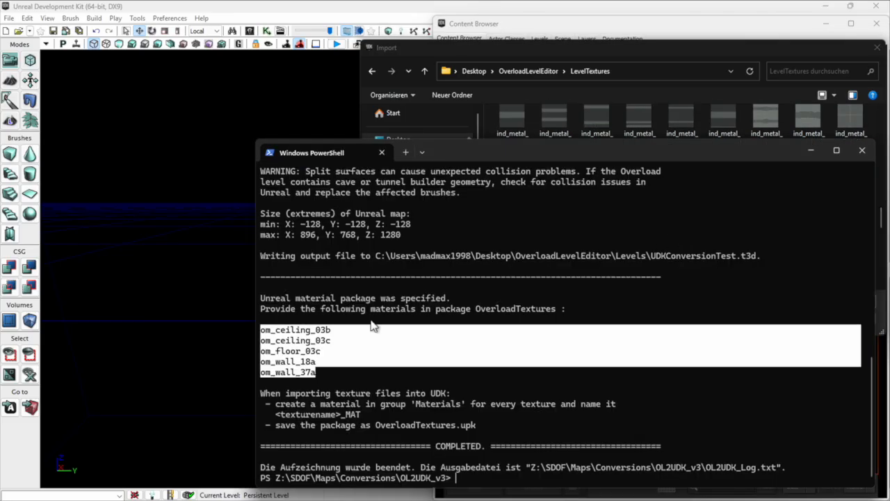
key(alt+Tab)
click(600, 236)
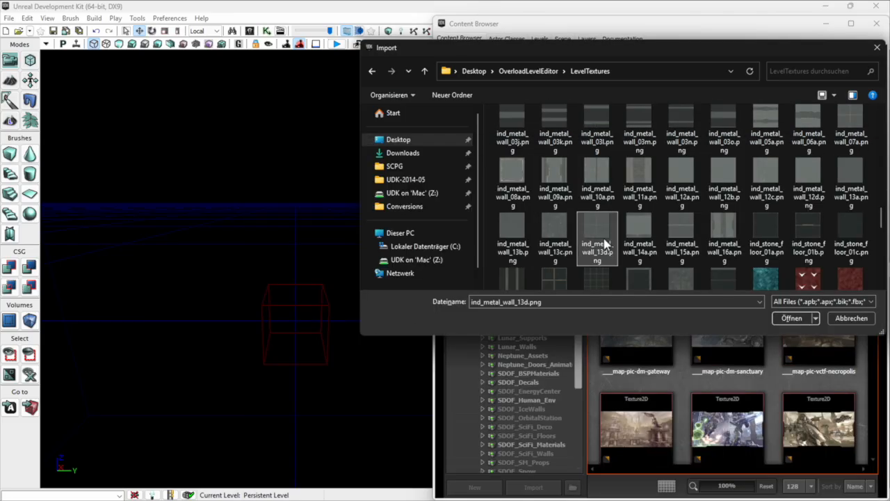
key(o)
click(696, 146)
ctrl+click(718, 144)
Recheck the material list, add om_floor_03c.png, om_wall_18a.png and om_wall_37a.png to the selection, and open the files for import.
key(alt+Tab)
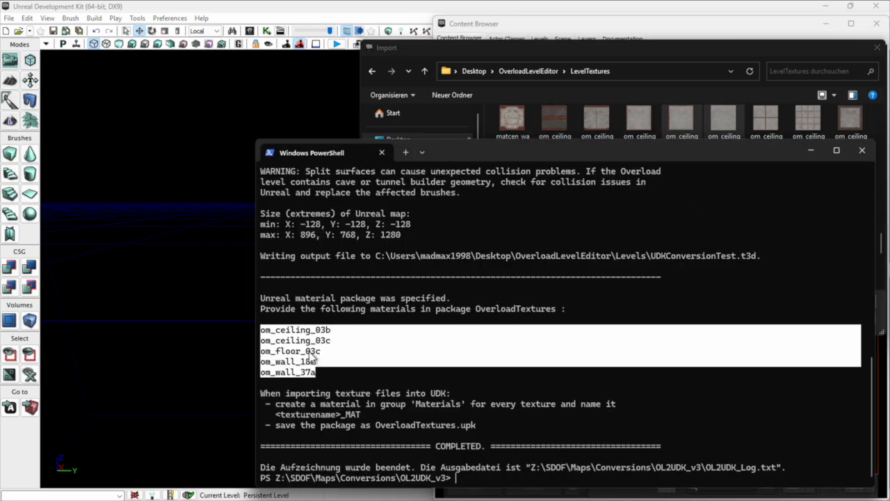
key(alt+Tab)
ctrl+click(809, 170)
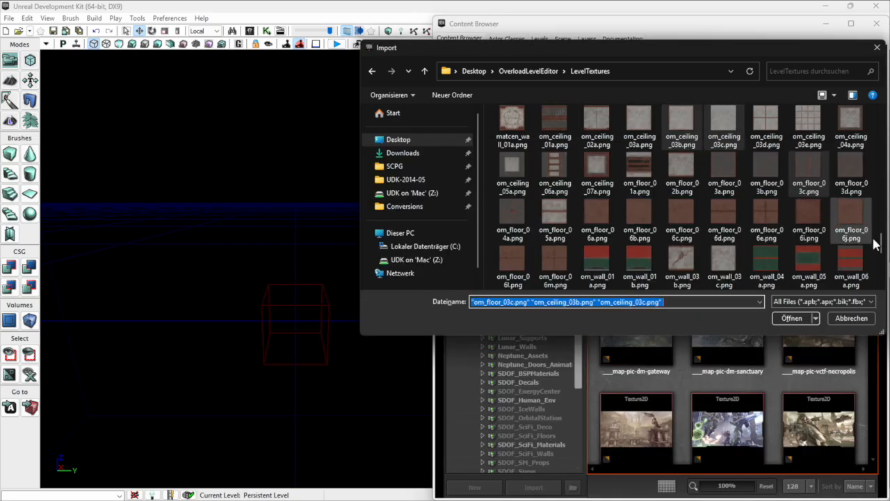
scroll(694, 224, down, 5)
ctrl+click(596, 226)
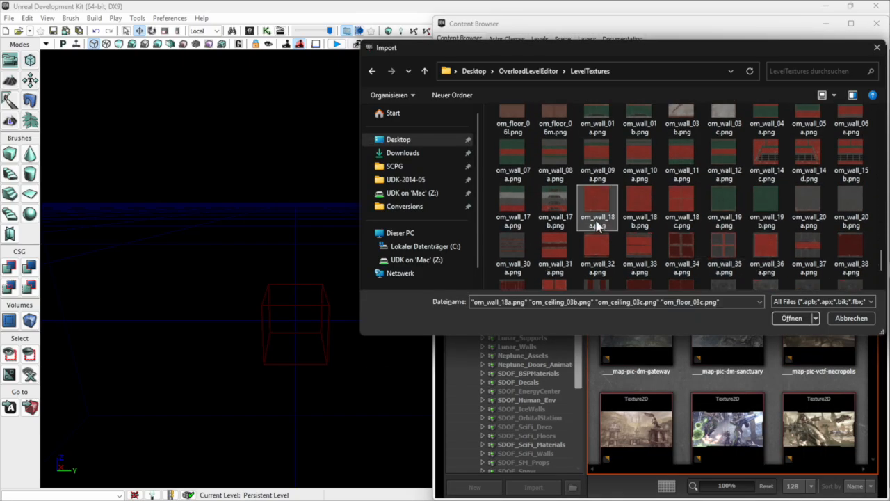
ctrl+click(805, 259)
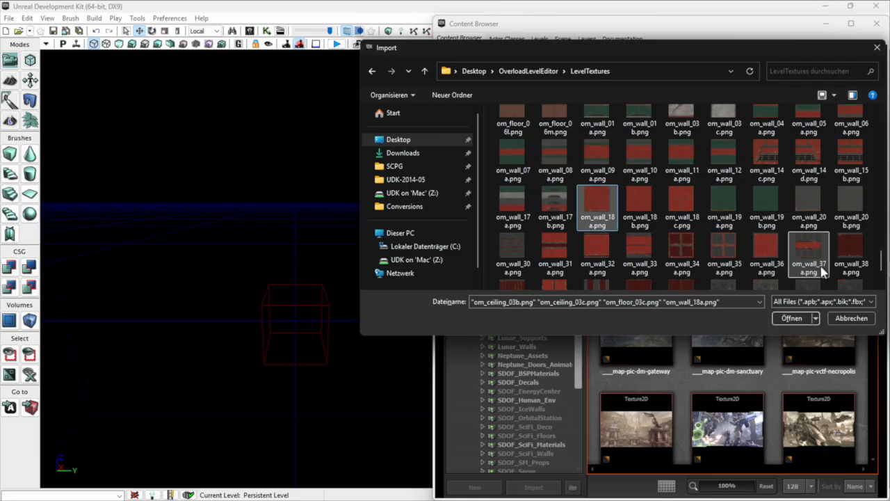
click(792, 318)
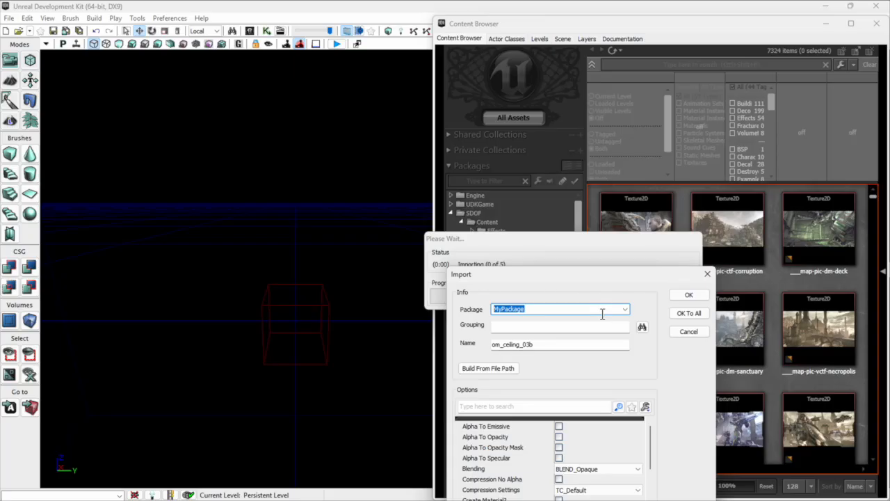
Import all selected textures into the package OverloadTextures with Create Material enabled.
text(OverloadTextures)
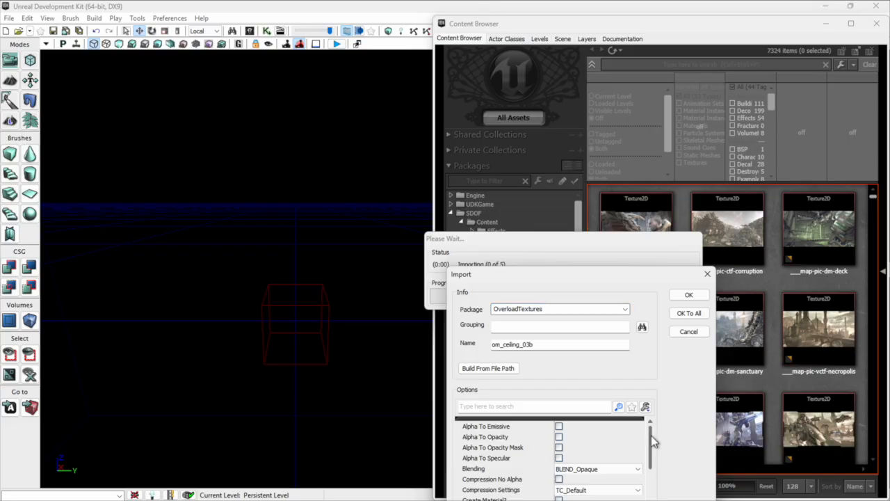
drag(652, 436, 652, 465)
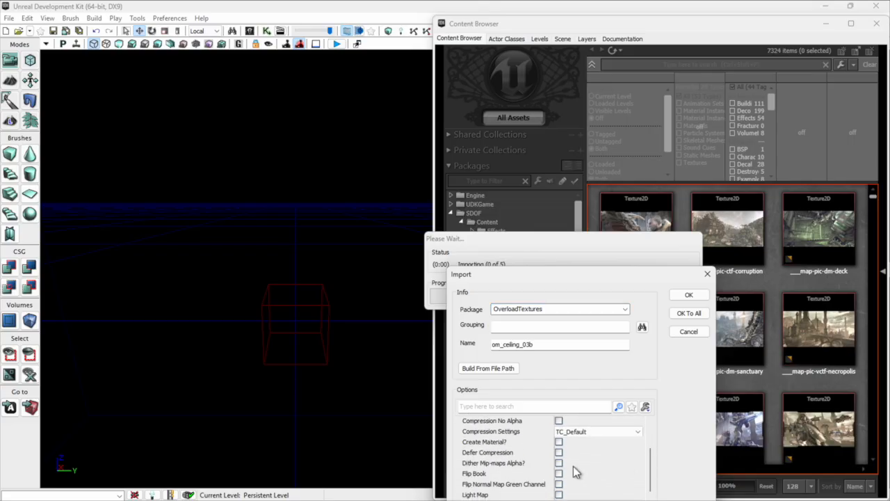
click(558, 442)
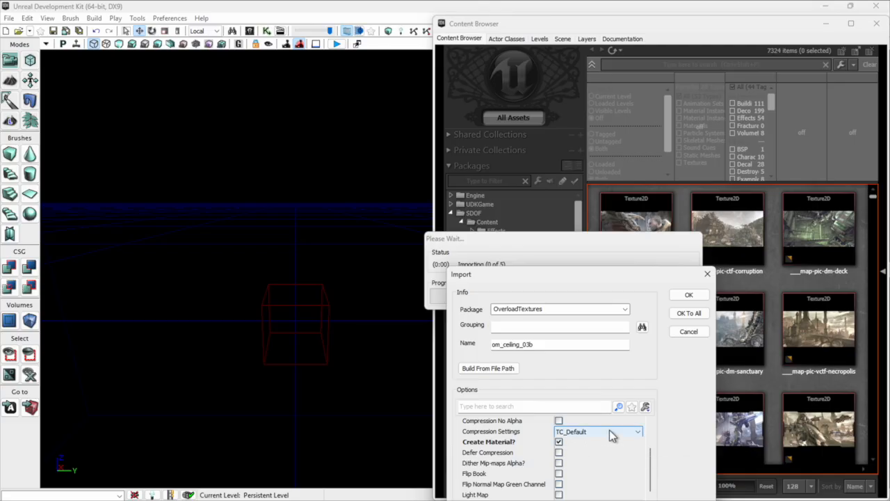
click(689, 313)
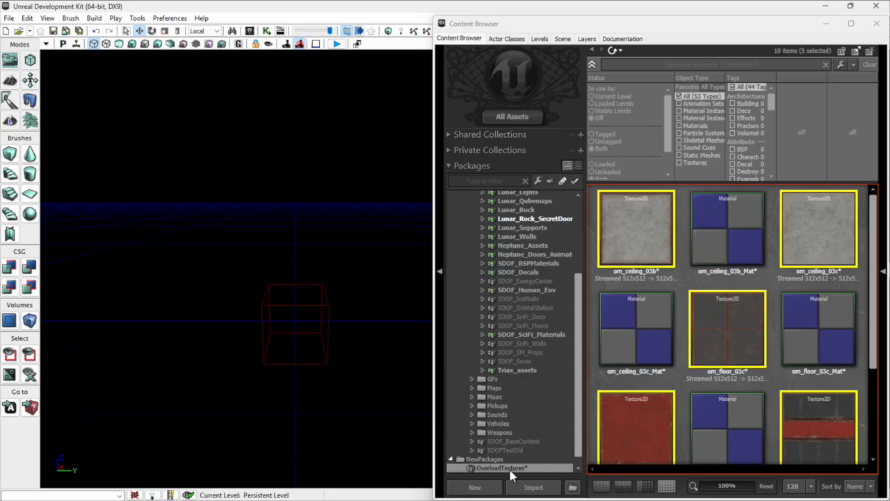
Filter the package contents to materials, select all five, and move them into the group Materials in OverloadTextures.
click(729, 178)
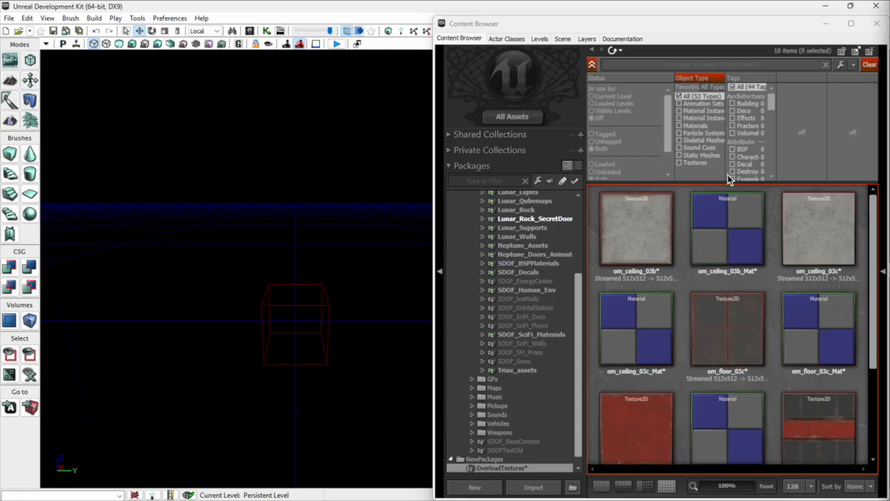
click(680, 127)
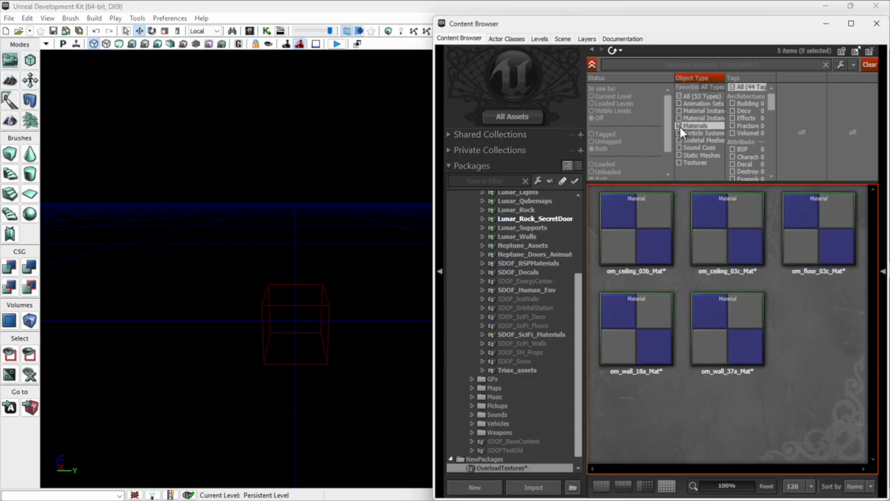
click(650, 238)
shift+click(713, 338)
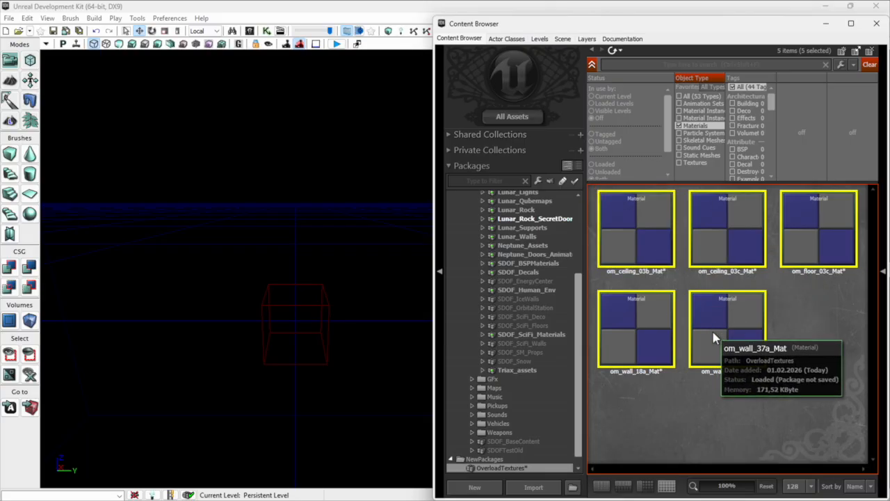
right_click(711, 332)
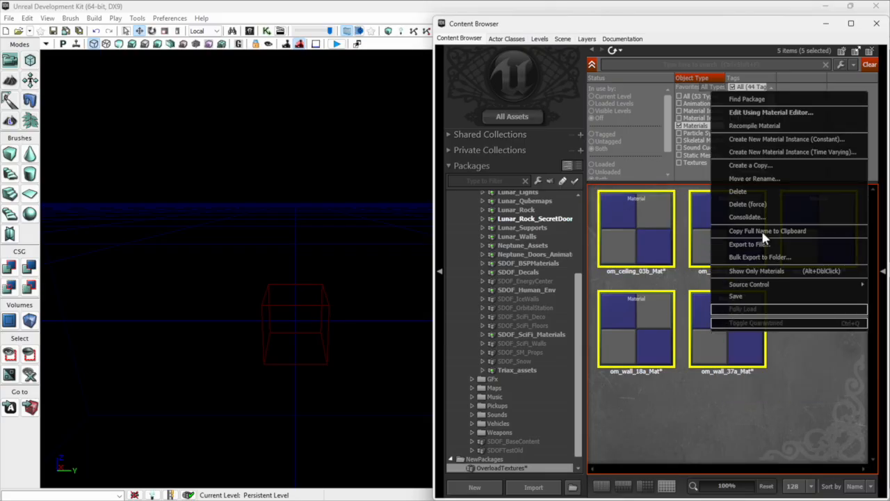
click(796, 182)
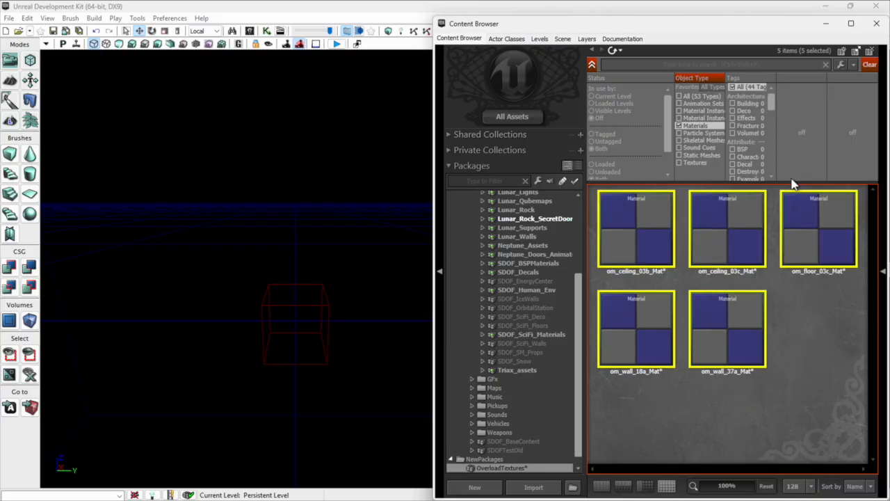
click(569, 322)
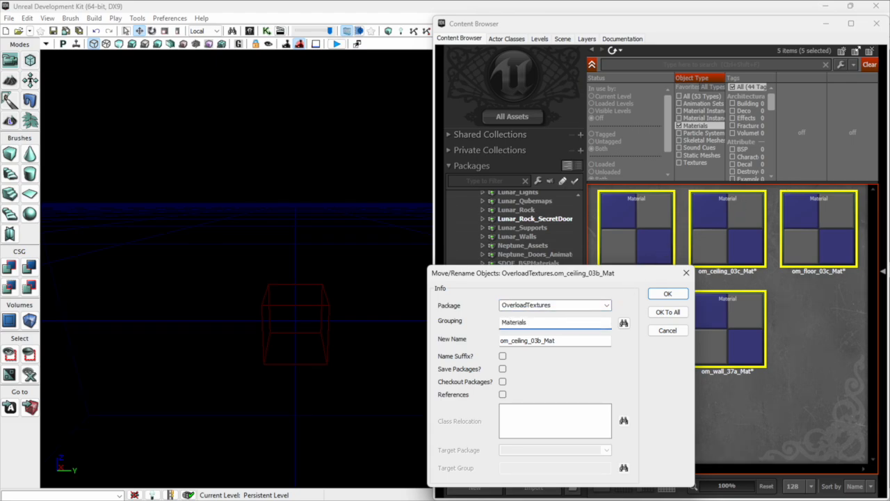
click(662, 313)
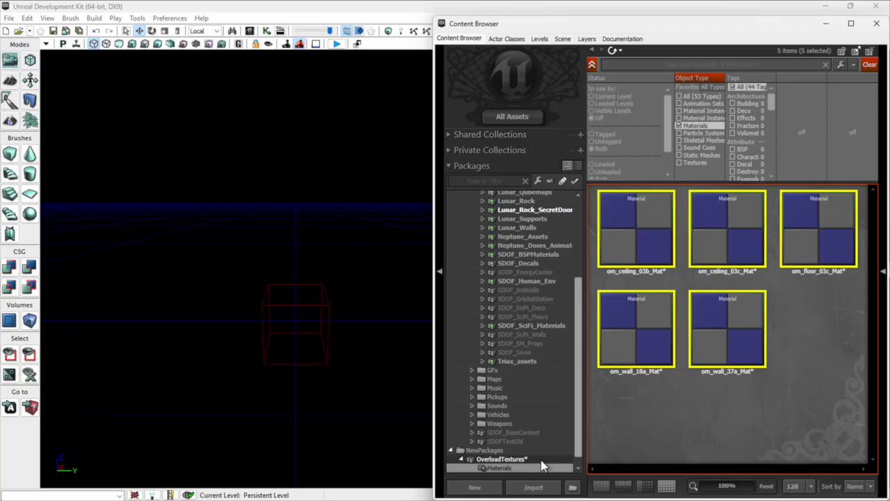
Save the OverloadTextures package as OverloadTextures.upk in the UDK-2014-05\SDOF\Content\Environments folder.
right_click(519, 460)
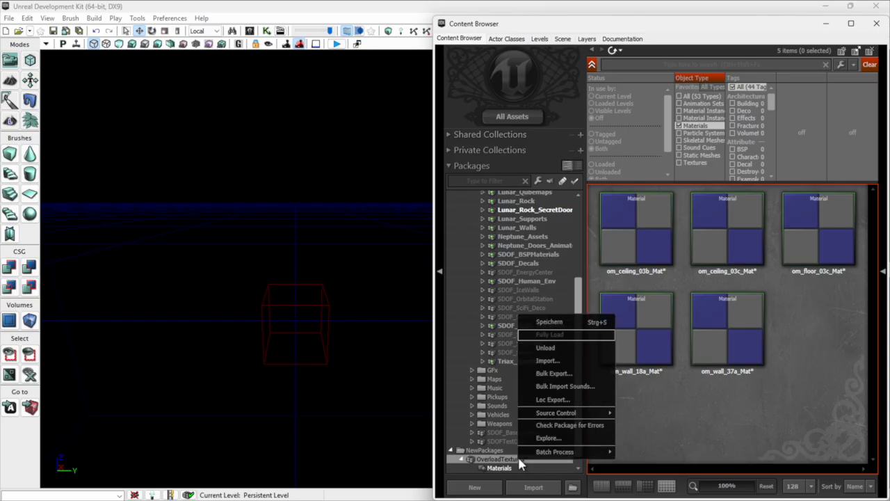
click(579, 322)
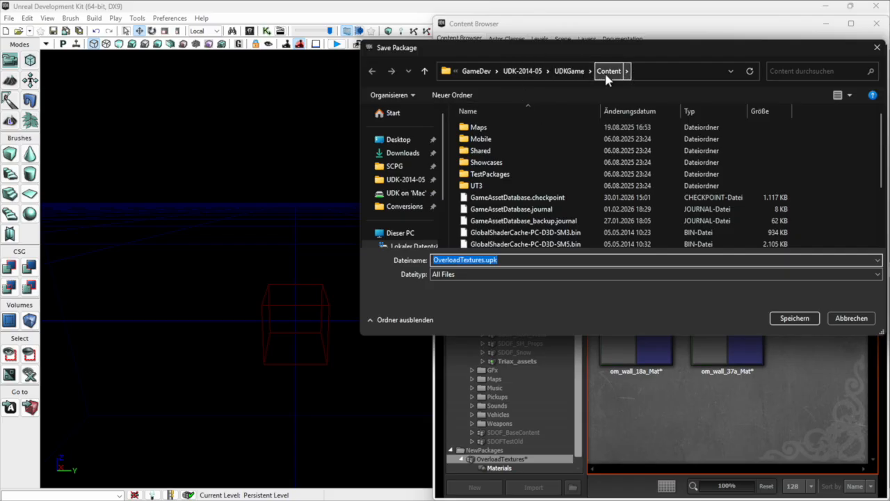
click(528, 72)
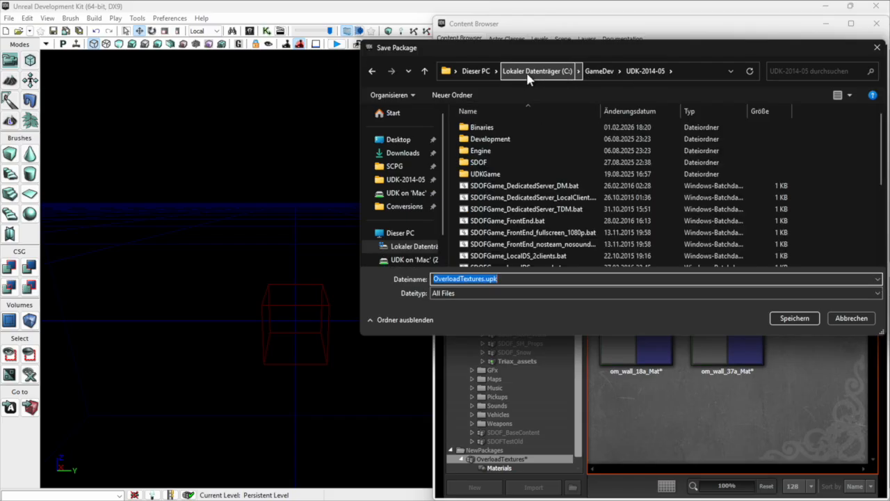
double_click(479, 165)
click(493, 132)
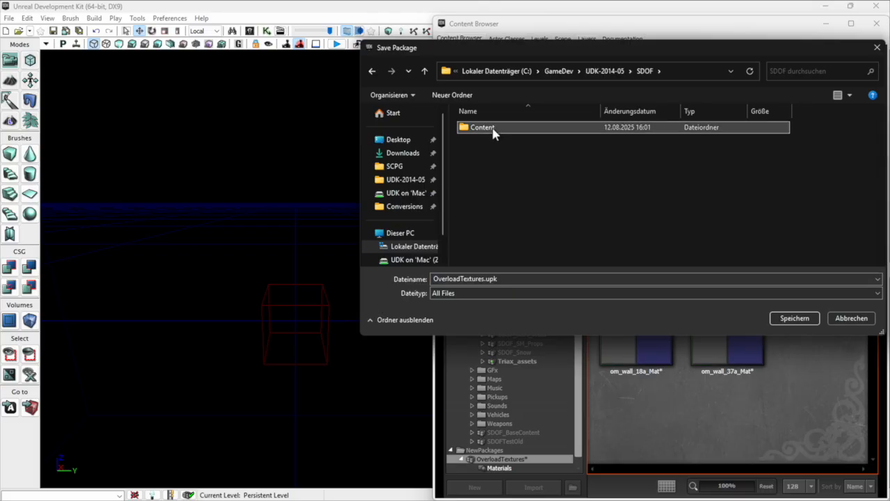
double_click(481, 128)
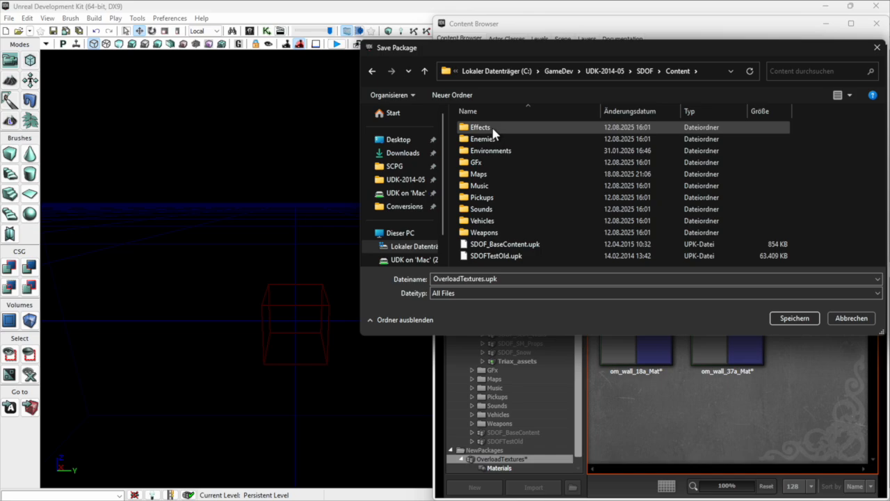
double_click(504, 151)
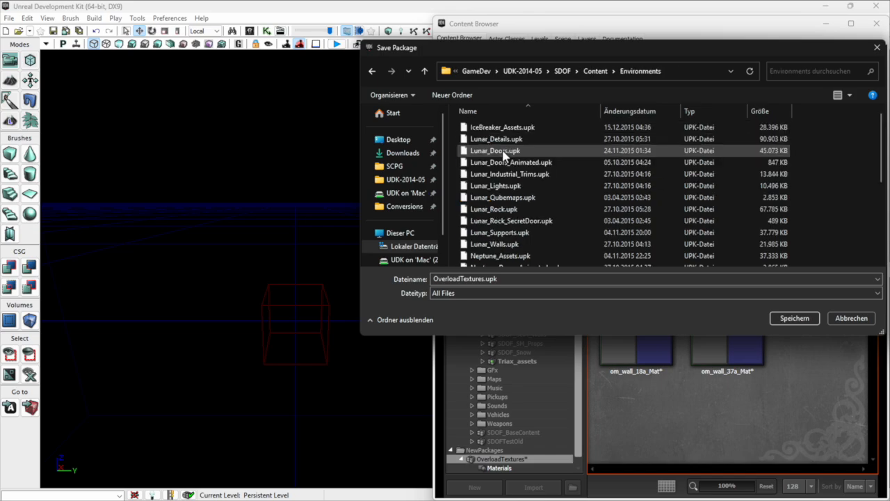
click(794, 318)
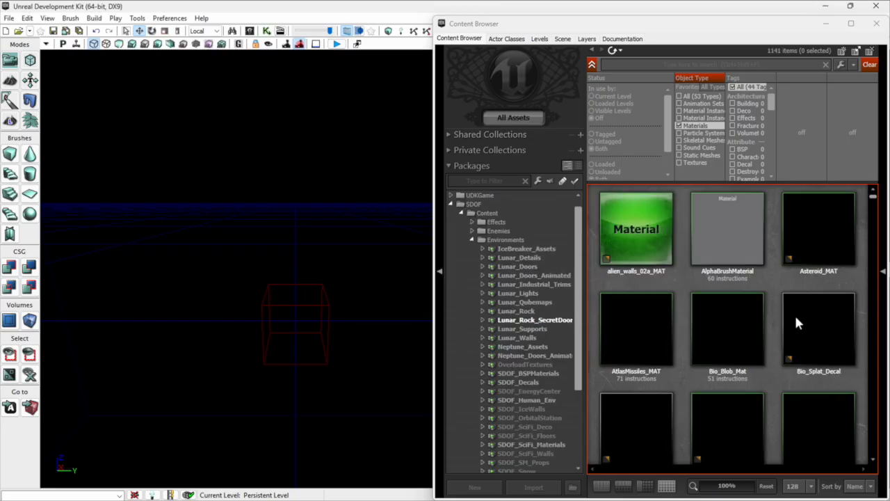
Fully load the saved OverloadTextures package and remove the materials-only filter to show its whole contents.
scroll(532, 330, down, 2)
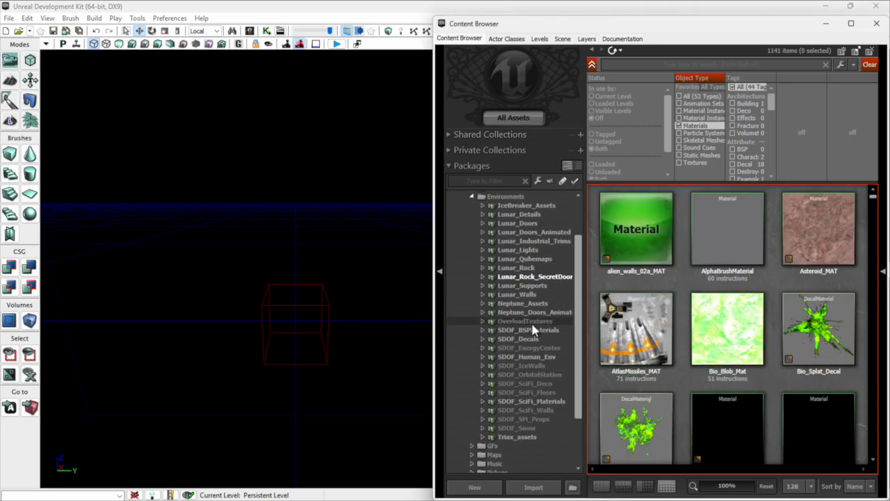
click(533, 322)
right_click(532, 321)
click(553, 342)
click(678, 126)
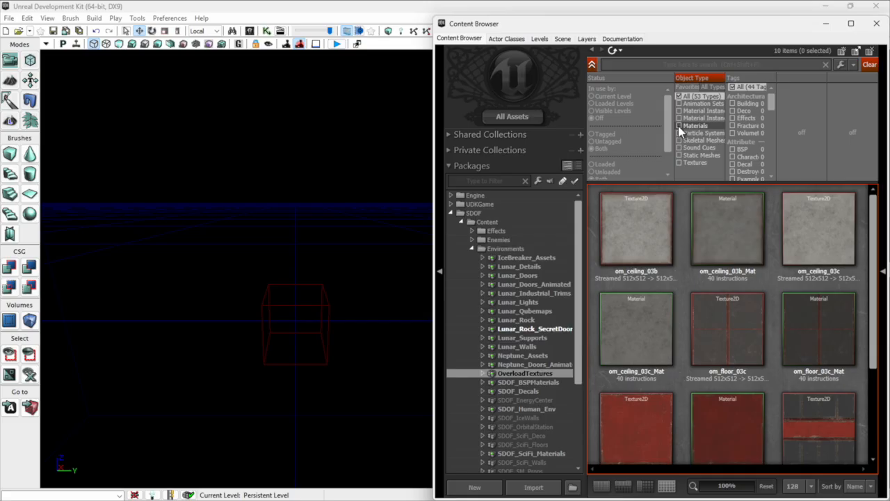
Open om_floor_03c_Mat in the Material Editor and examine its preview on the sphere and on a cube.
scroll(712, 308, down, 1)
click(830, 248)
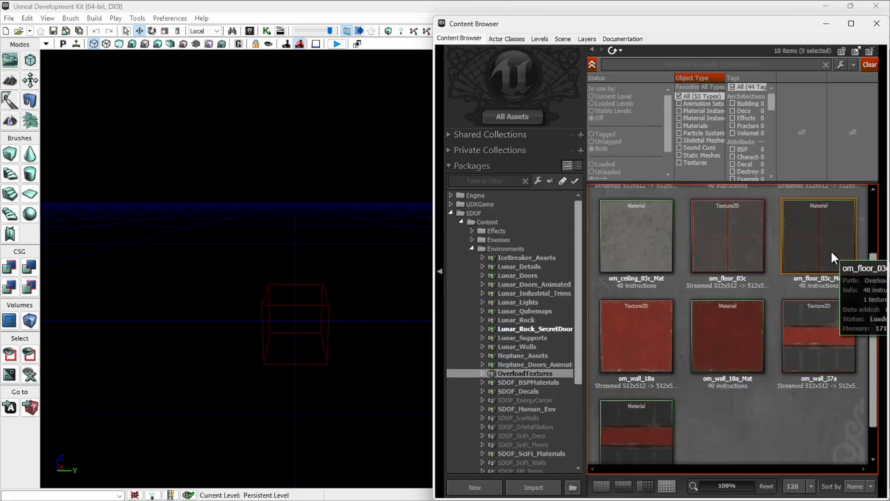
double_click(792, 240)
drag(158, 245, 160, 244)
right_drag(166, 239, 166, 239)
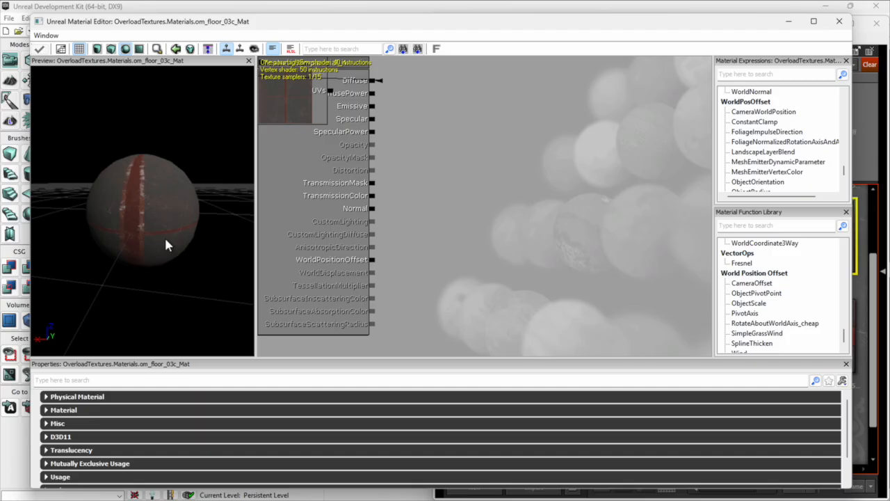
click(111, 49)
drag(199, 216, 130, 199)
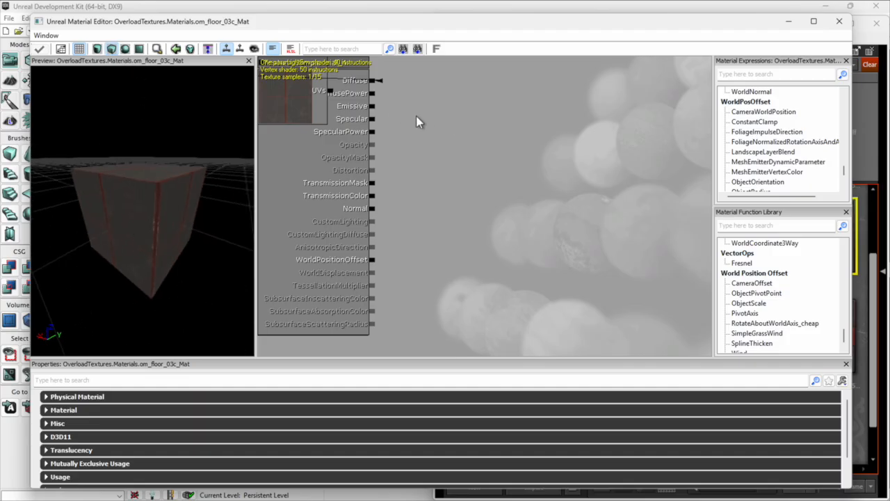
Move the Texture Sample node clear of the material's main node so that its Diffuse connection is exposed.
mouse_move(421, 129)
mouse_down()
mouse_move(424, 148)
mouse_move(439, 156)
mouse_move(420, 143)
mouse_up()
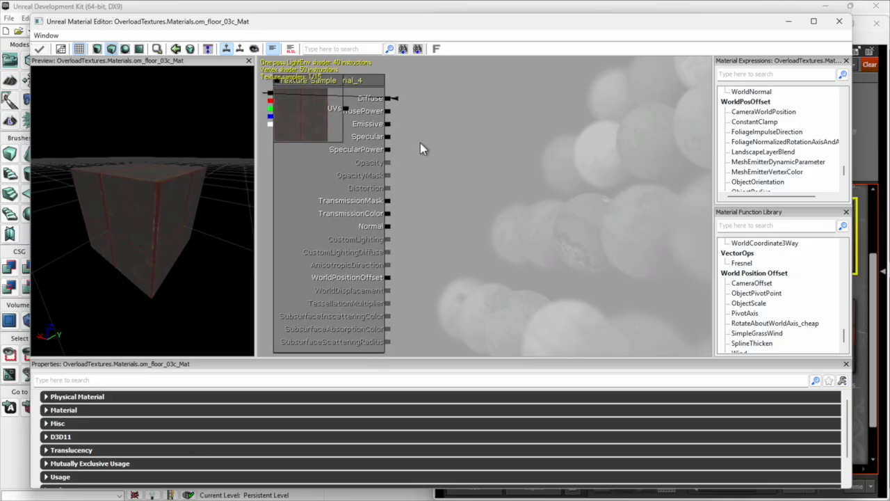
click(311, 136)
drag(303, 132, 544, 137)
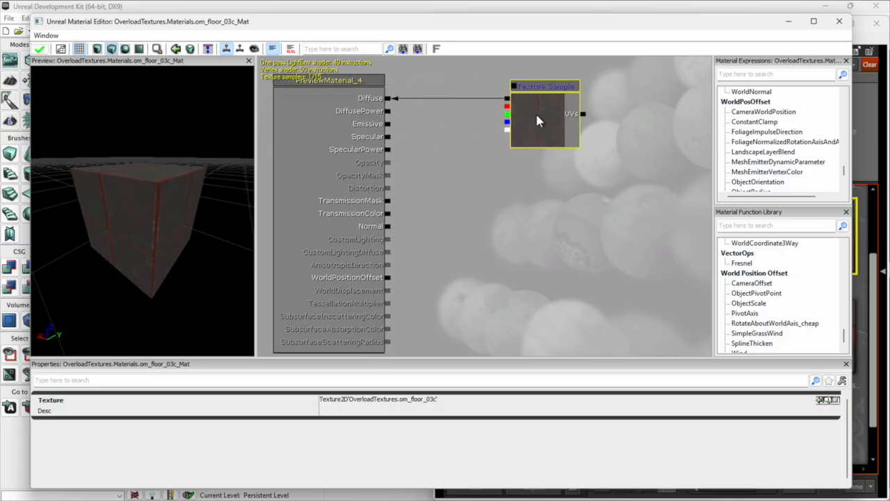
Add a vector parameter to the material graph and set its default colour to pink, R 0.81, G 0.48, B 0.58.
right_click(526, 181)
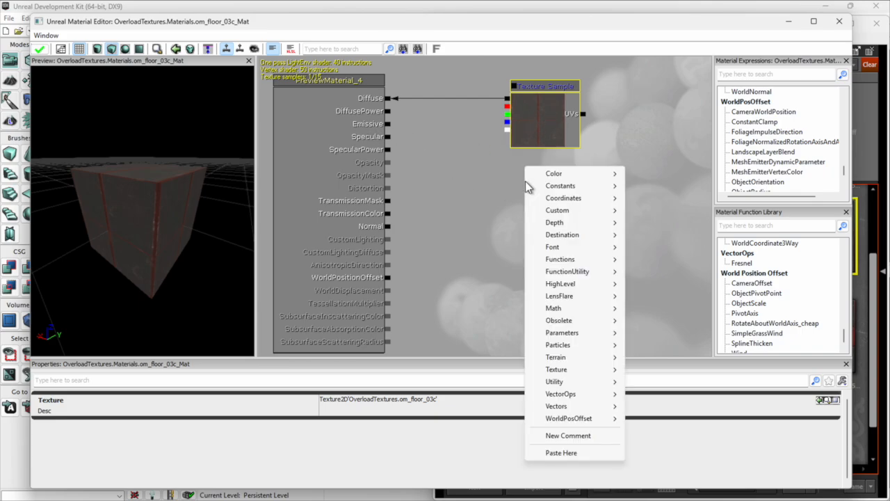
mouse_move(583, 334)
click(654, 332)
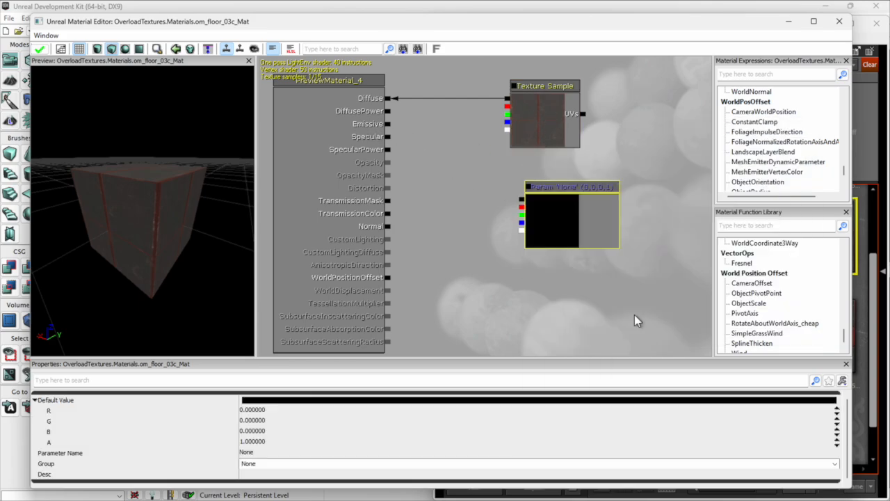
click(382, 394)
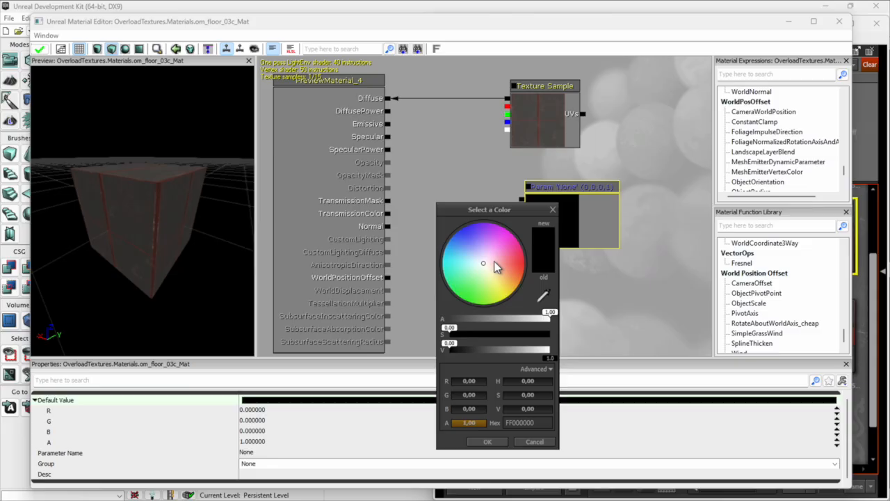
click(499, 259)
drag(498, 356, 533, 352)
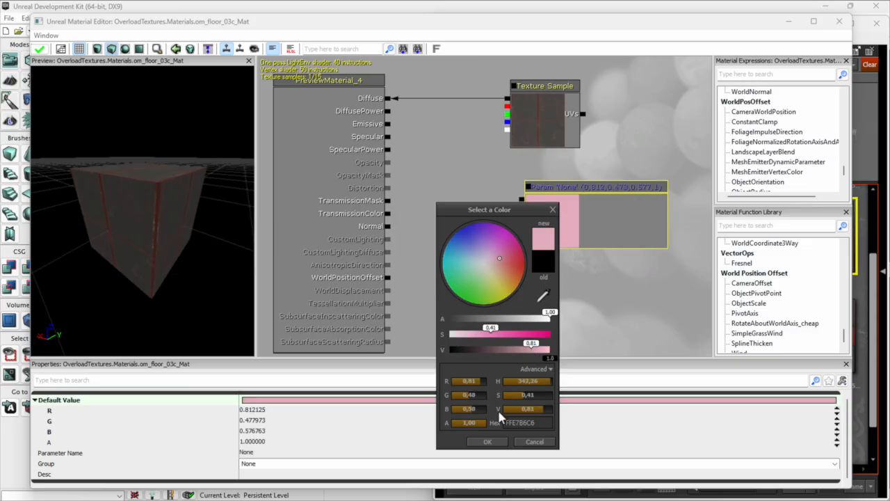
click(487, 441)
Connect the vector parameter to the material's Specular input and examine the highlight on the cube and on a sphere.
drag(522, 201, 391, 138)
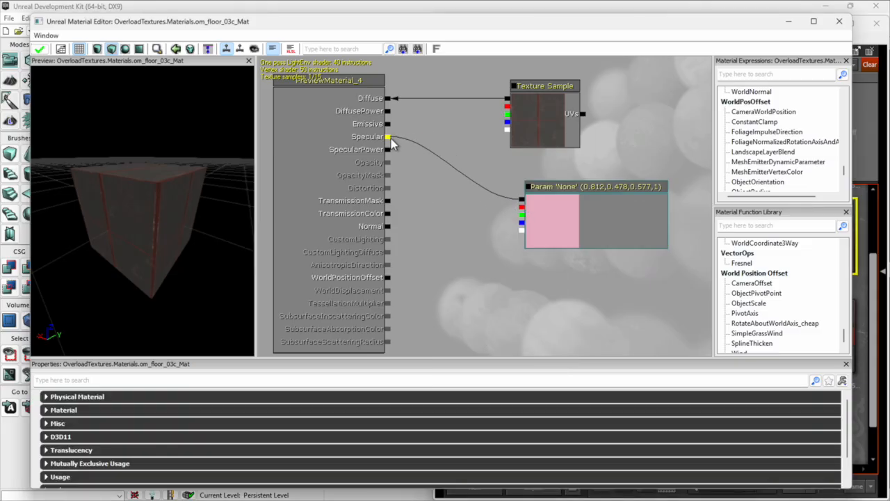
drag(121, 243, 120, 243)
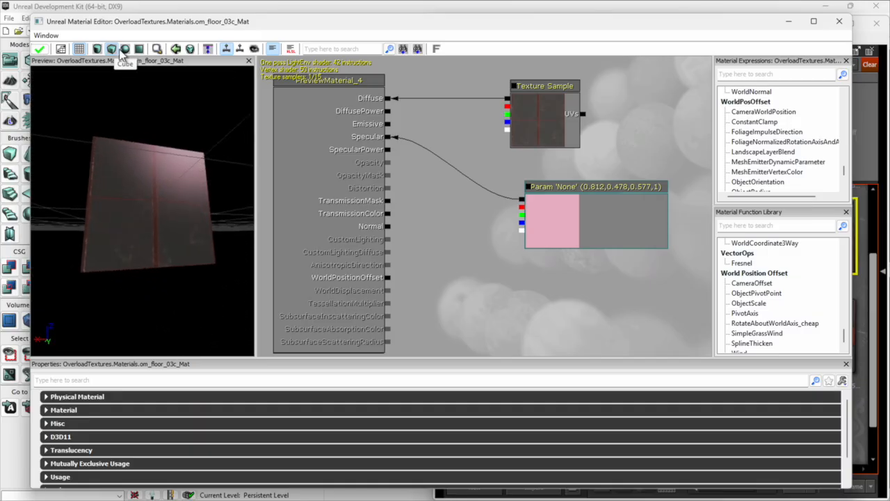
click(126, 48)
drag(193, 243, 192, 243)
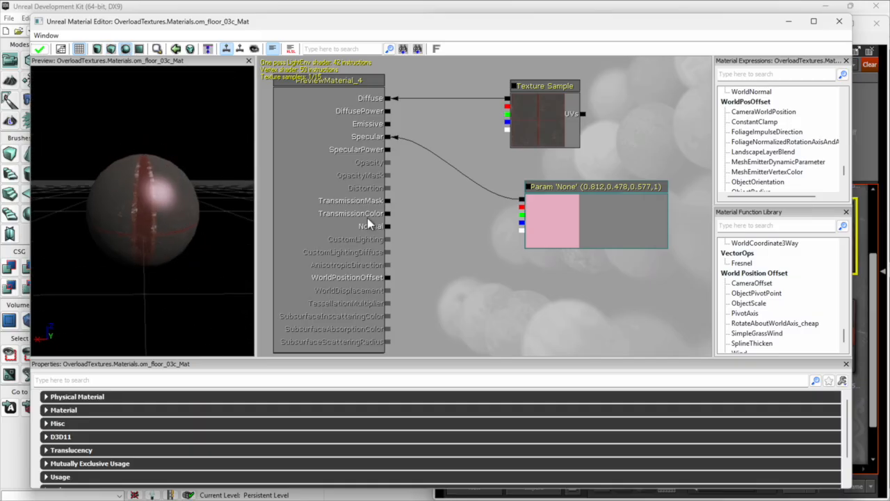
Change the vector parameter's colour to pale cyan, R 0.63, G 0.81, B 0.80, and examine the specular highlight on the sphere and cube.
click(543, 216)
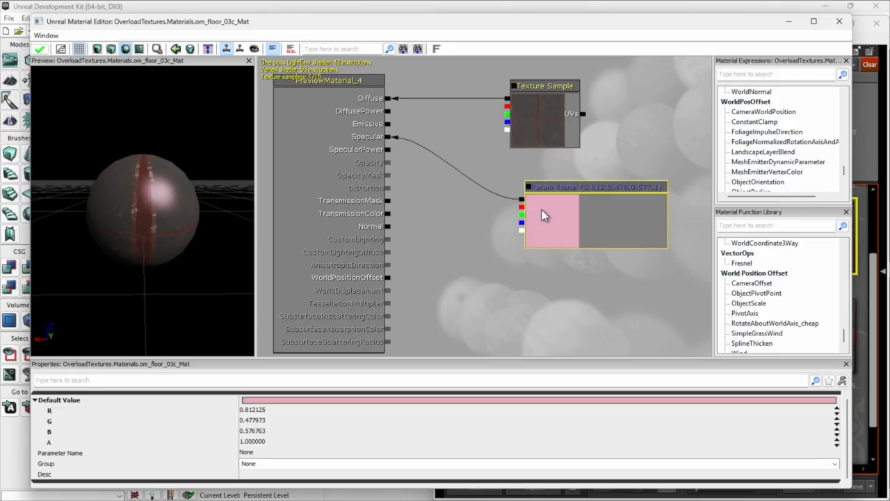
click(408, 402)
click(479, 274)
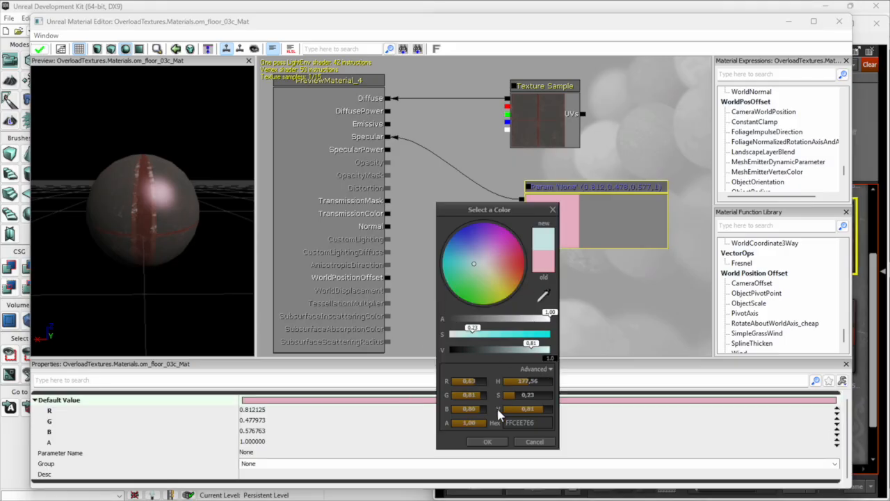
click(487, 442)
drag(191, 286, 191, 285)
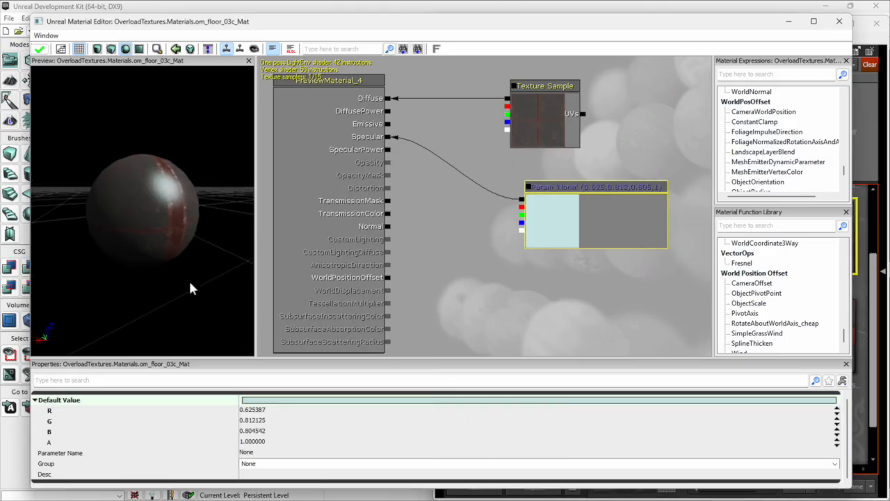
click(111, 49)
drag(193, 219, 192, 224)
Add a Multiply node beside the material's main node and break the existing links to Diffuse and Specular.
right_click(438, 168)
mouse_move(492, 305)
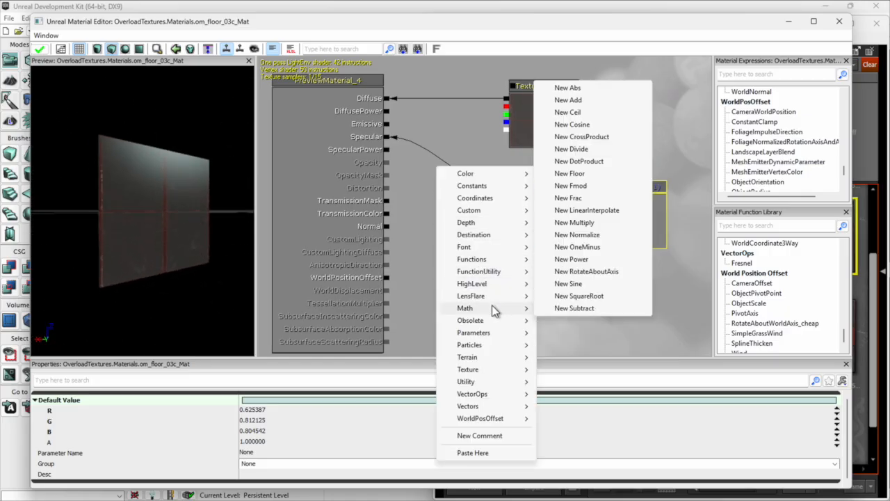
click(602, 237)
drag(457, 195, 443, 151)
right_click(390, 98)
click(417, 88)
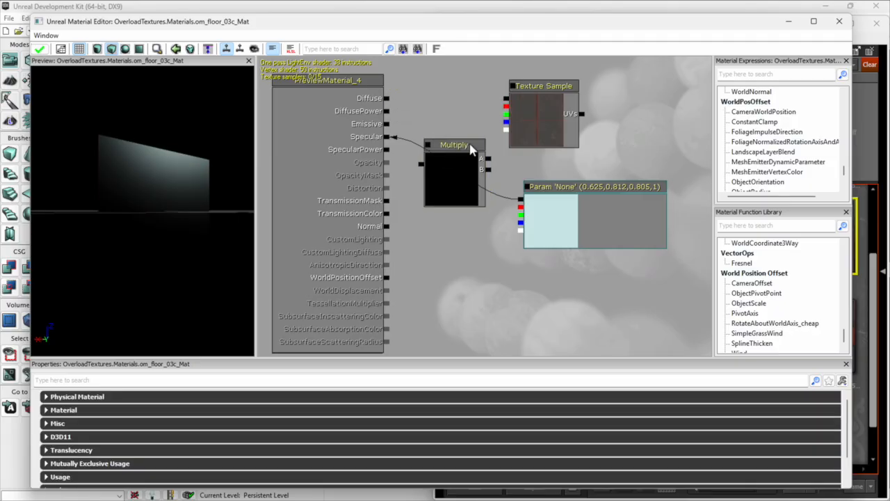
right_click(389, 137)
click(417, 130)
Wire the Texture Sample to Multiply input A, the vector parameter to input B, and the Multiply output to Diffuse.
drag(540, 90, 489, 158)
drag(520, 199, 489, 169)
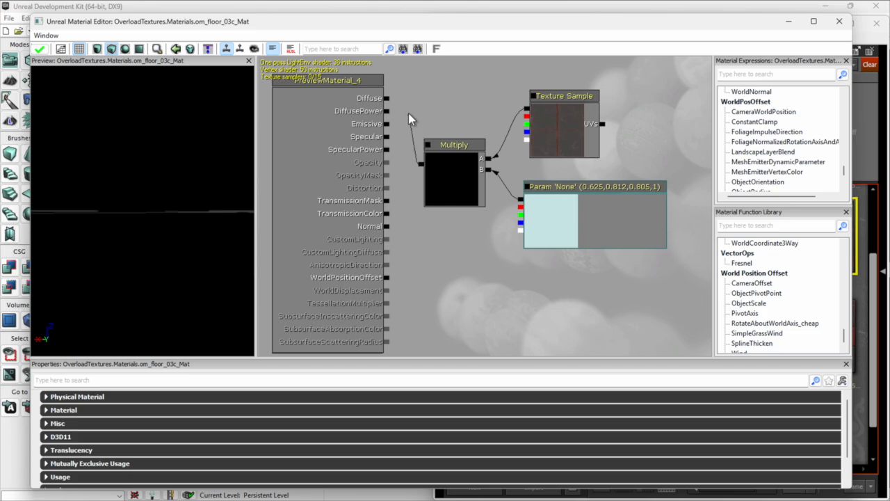
drag(409, 113, 388, 98)
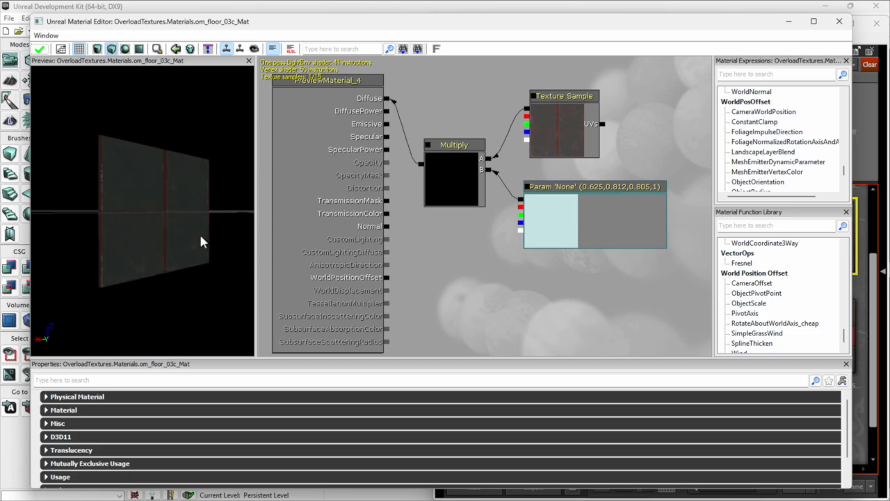
drag(199, 240, 198, 232)
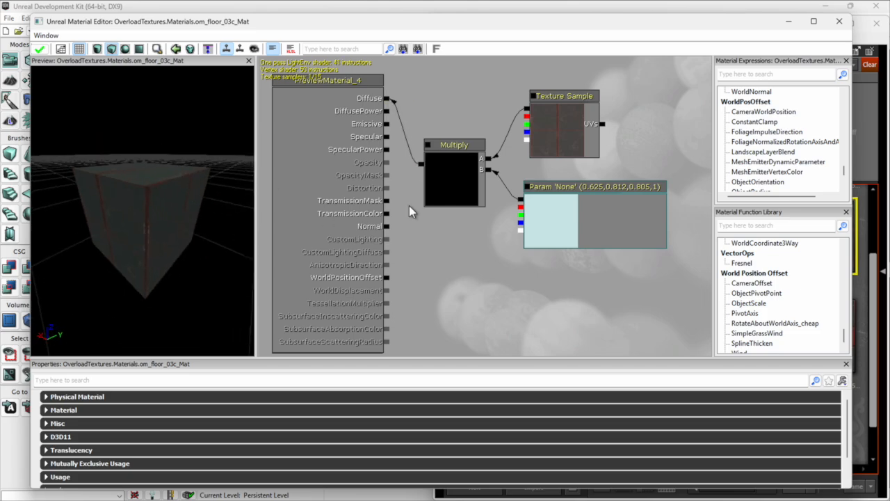
Try red and yellow tints for the vector parameter, and set its colour to purple, R 0.29, G 0.17, B 0.81.
click(555, 215)
click(403, 399)
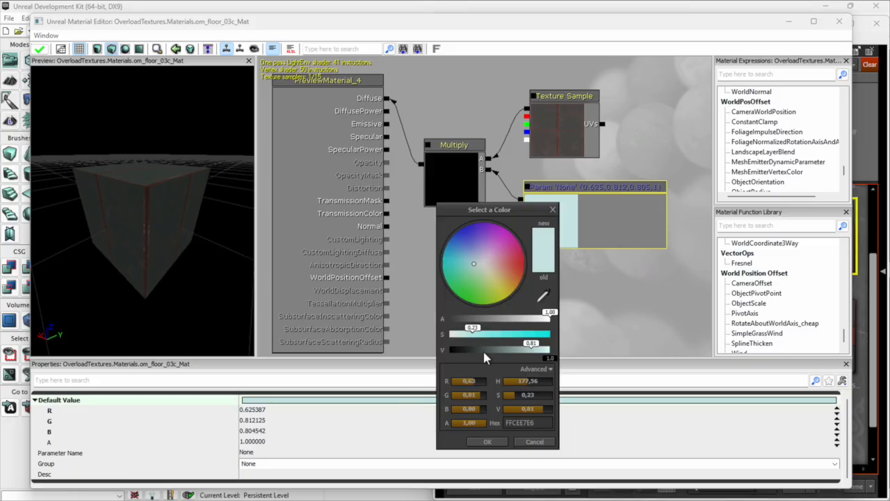
click(520, 273)
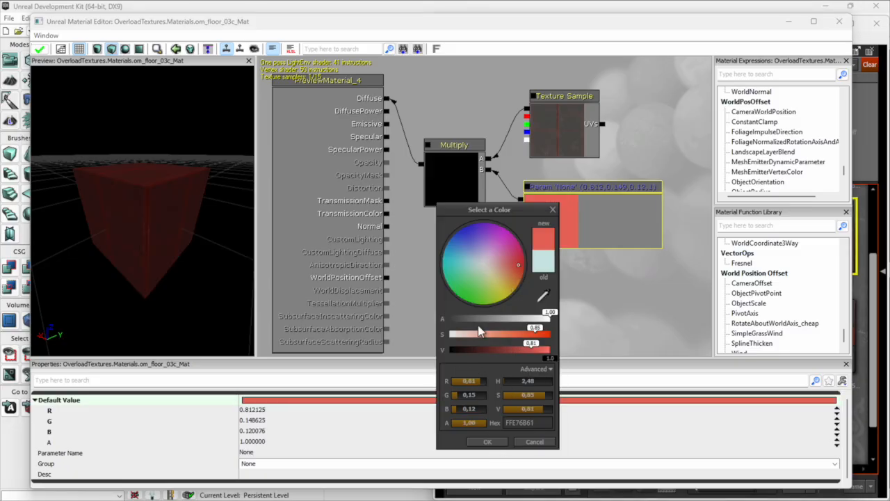
click(496, 299)
click(474, 238)
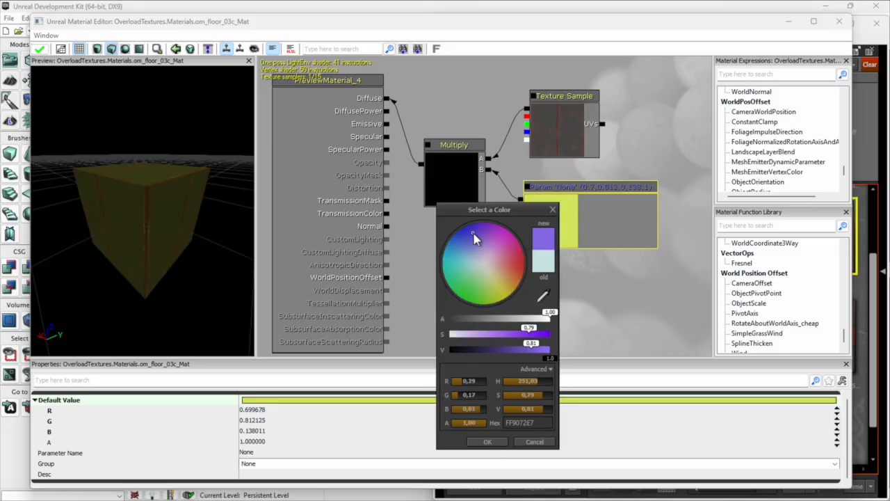
click(487, 441)
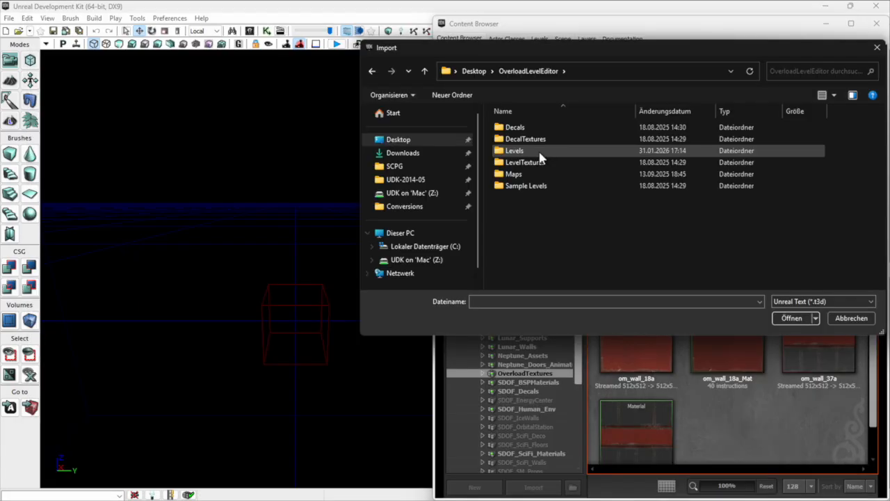
Import UDKConversionTest.t3d from the OverloadLevelEditor\Levels folder and close the Content Browser.
double_click(541, 153)
click(546, 139)
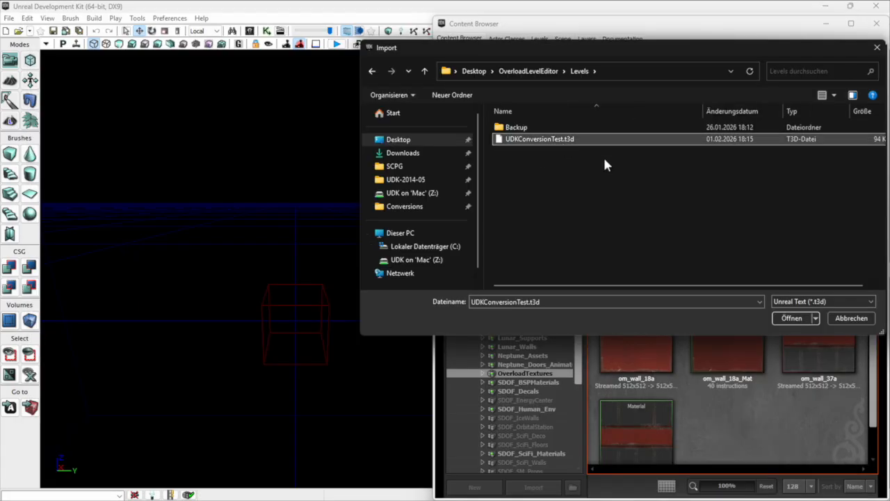
click(791, 318)
click(876, 23)
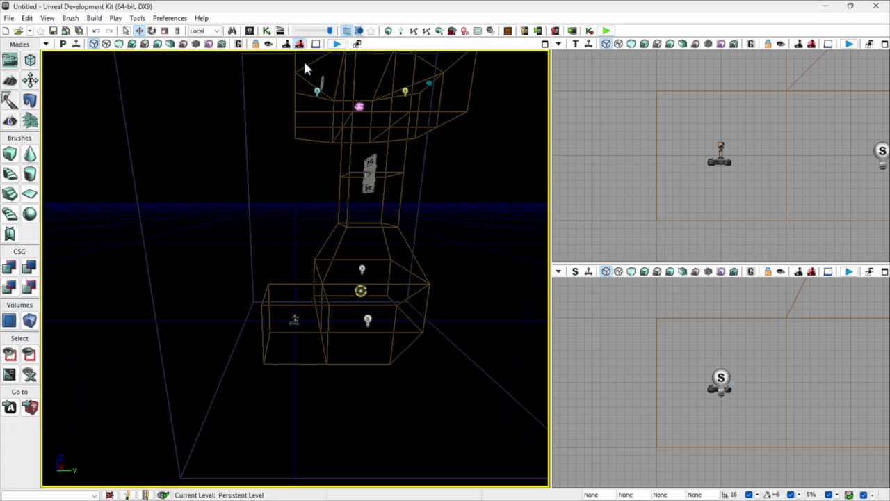
Build the imported level's geometry and display the perspective view in Unlit mode.
click(388, 32)
click(550, 179)
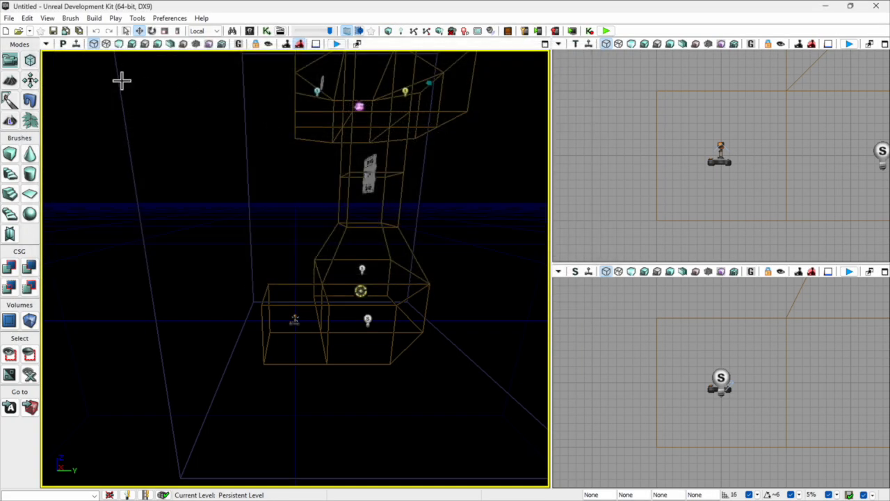
click(119, 45)
Select the large red wall above the floor opening and shift its texture vertically in Texture Alignment Mode.
right_drag(267, 193, 267, 193)
key(w)
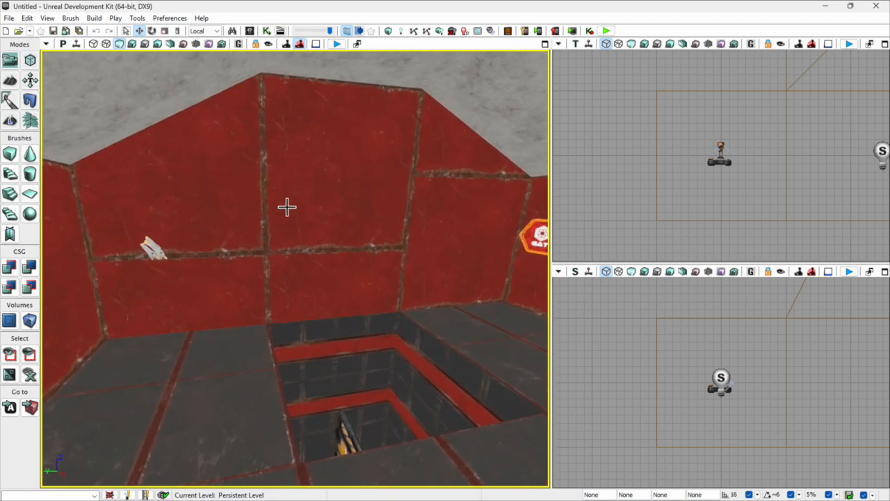
ctrl+click(222, 239)
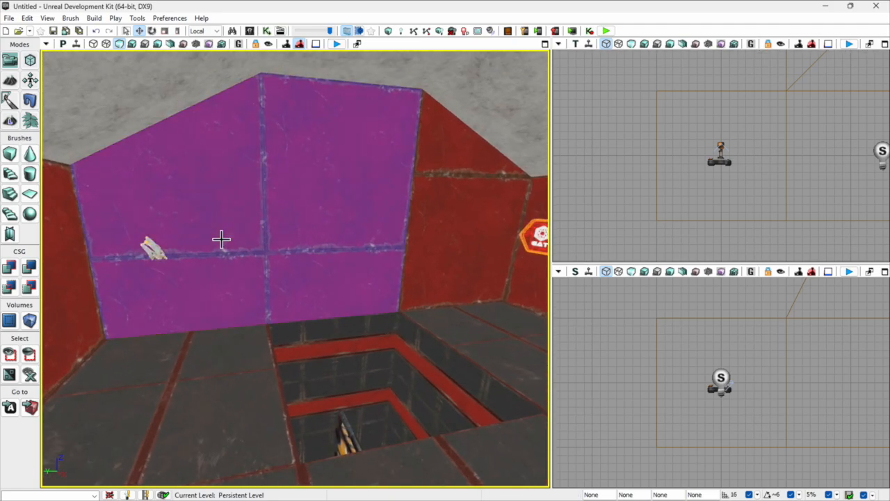
click(31, 81)
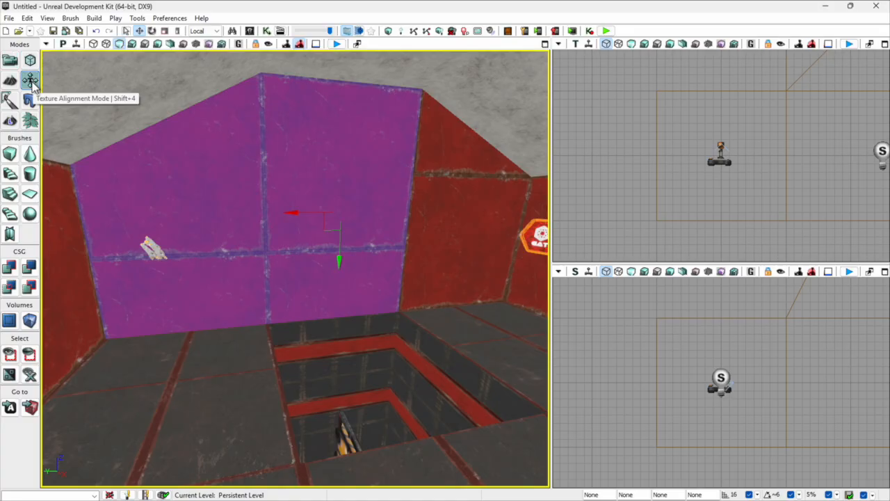
drag(341, 262, 338, 237)
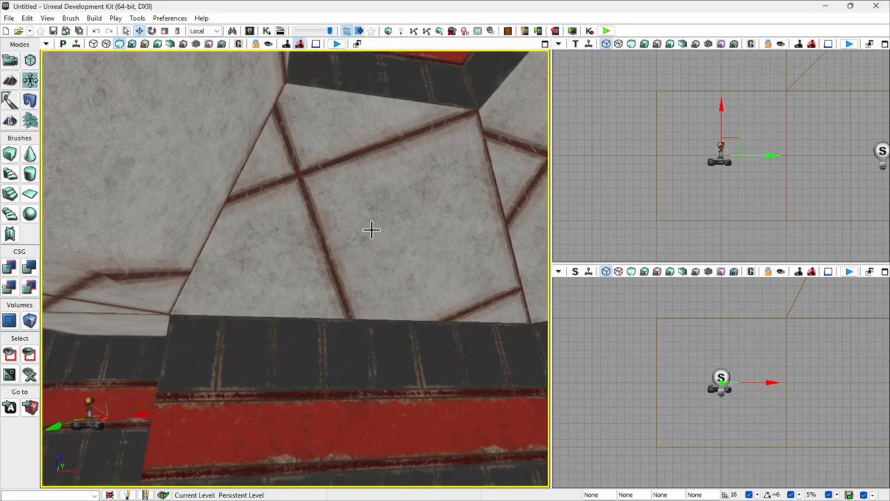
Select the tapering grey concrete wall above the red-striped shaft wall and rotate its texture.
click(371, 229)
key(space)
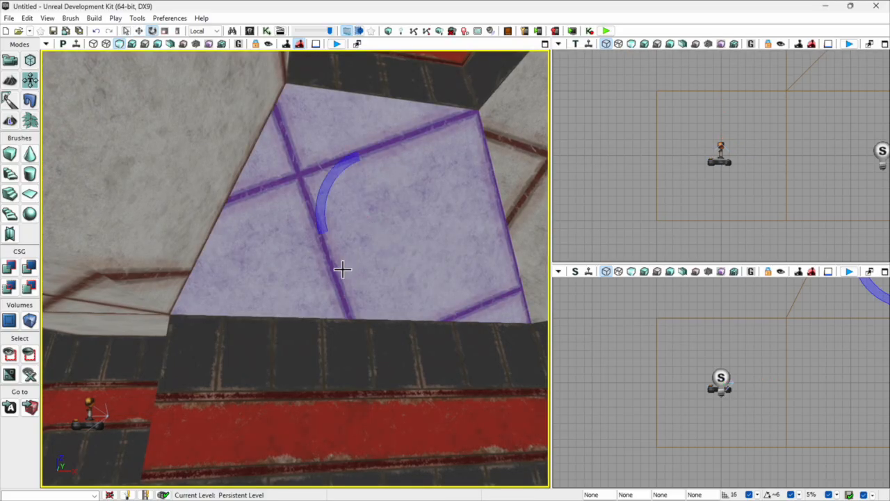
drag(333, 177, 334, 175)
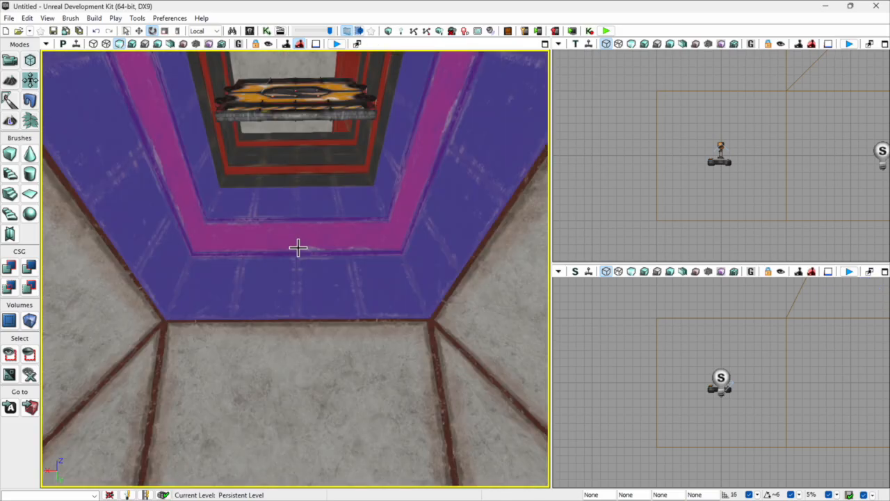
In the surface properties of the four selected om_wall_37a_Mat shaft walls, rotate the texture 90 degrees and pan it in steps of 16.
key(space)
key(F5)
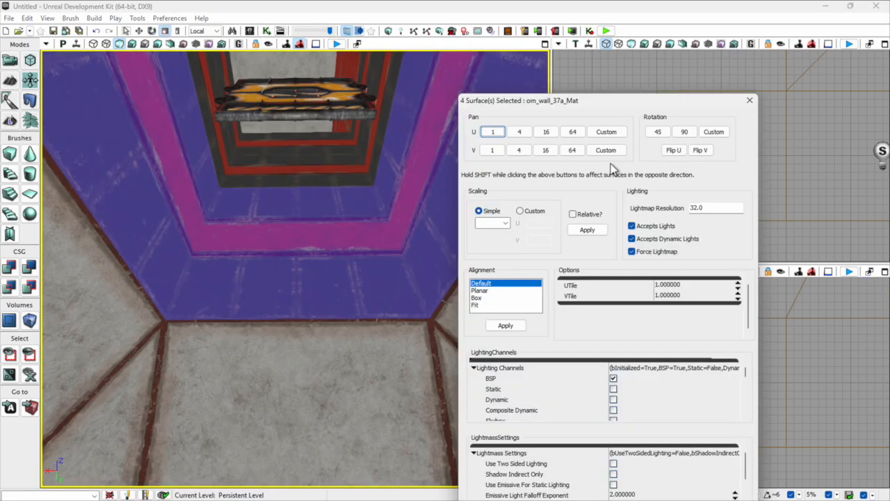
click(685, 133)
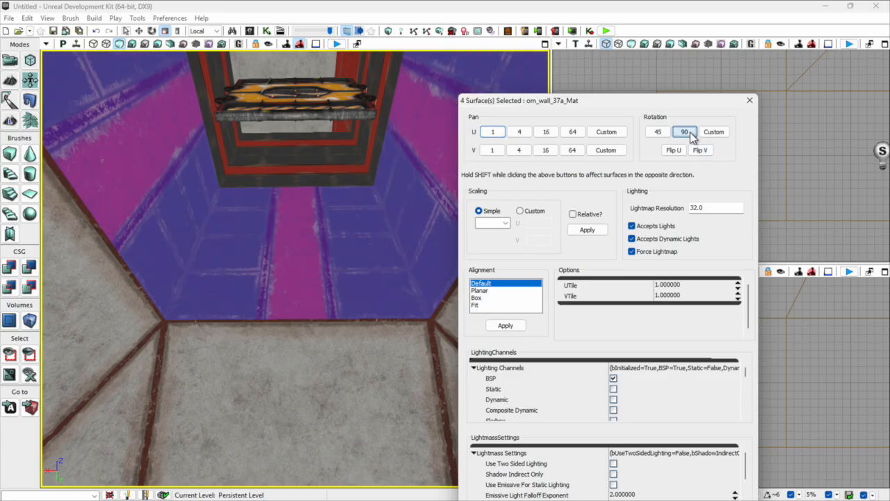
click(544, 154)
click(543, 154)
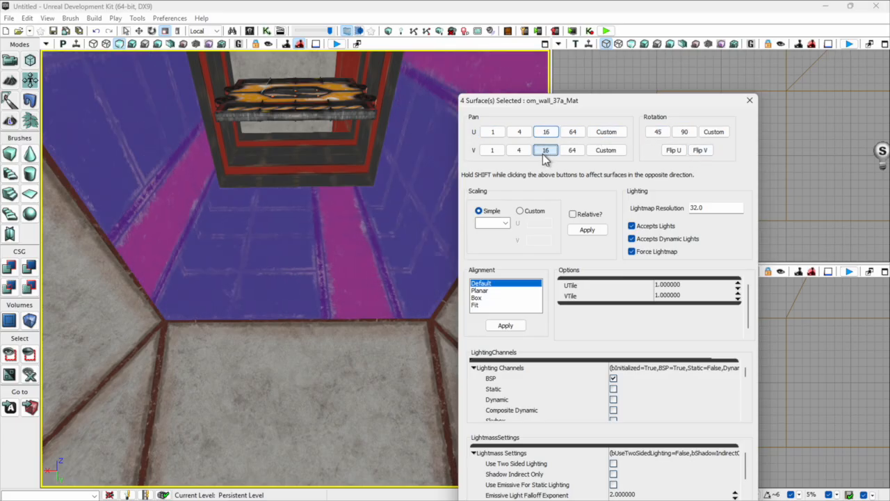
click(543, 154)
click(542, 153)
Select the shaft wall surface directly below the door and extend the selection to the matching surfaces of its brush.
scroll(378, 229, down, 5)
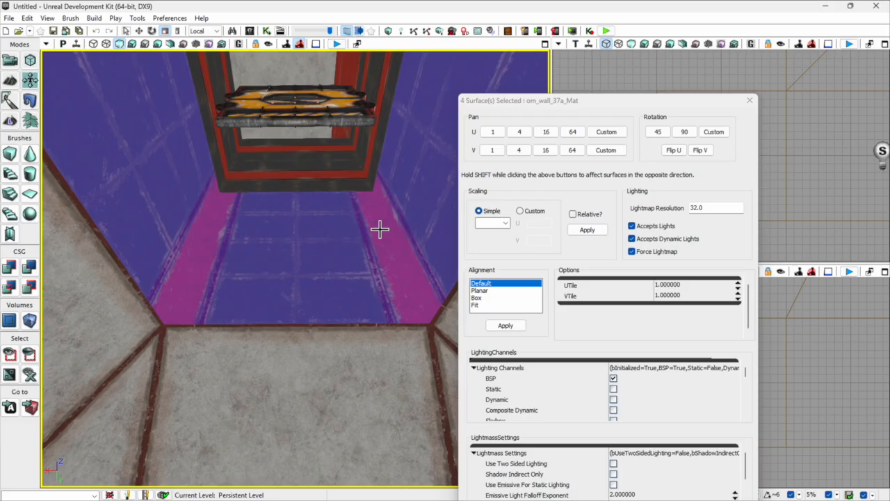
click(331, 217)
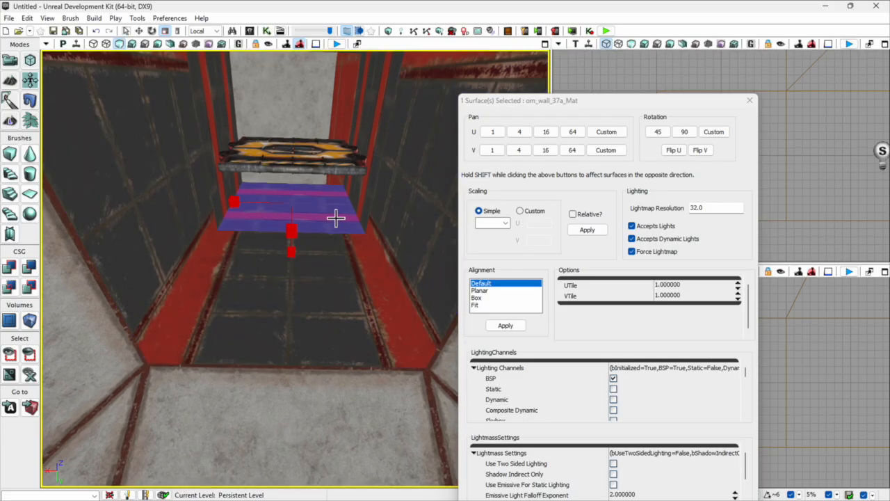
key(shift+b)
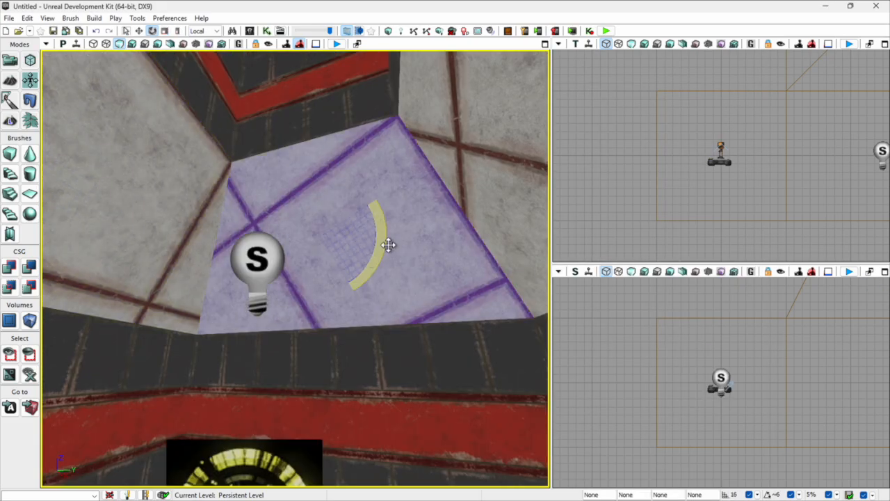
Rotate the textures of three sloping grey concrete panels above the red-striped walls to line their seams up with the panel edges.
drag(389, 245, 386, 232)
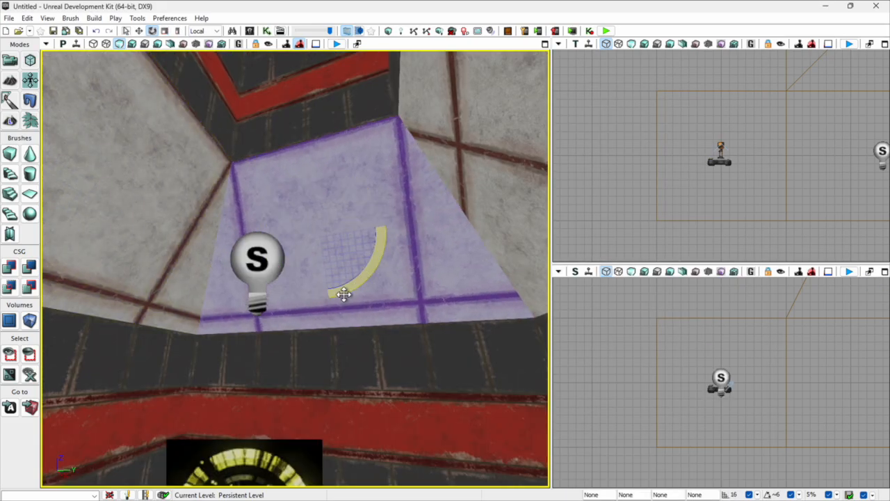
right_drag(315, 327, 200, 258)
click(201, 257)
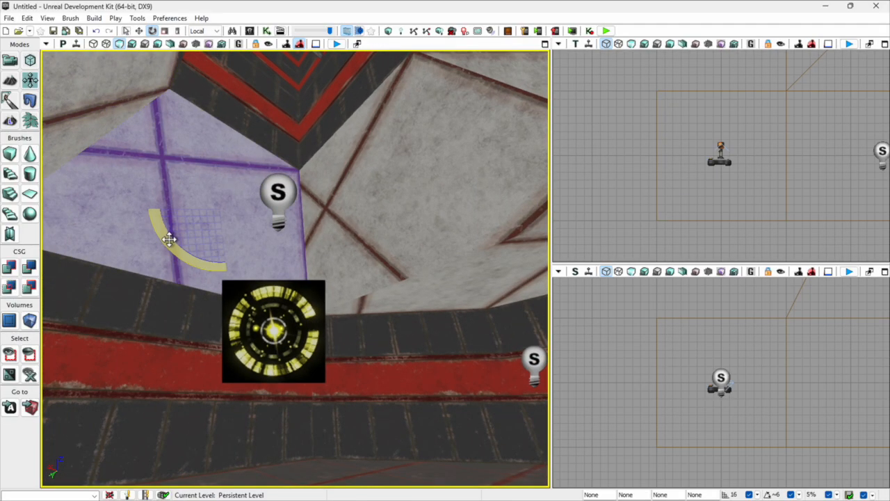
drag(169, 239, 169, 241)
click(392, 187)
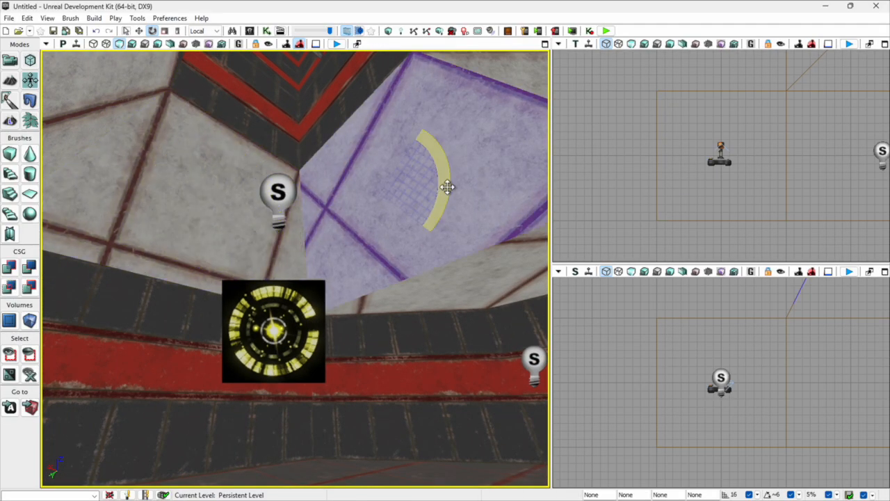
drag(447, 187, 448, 188)
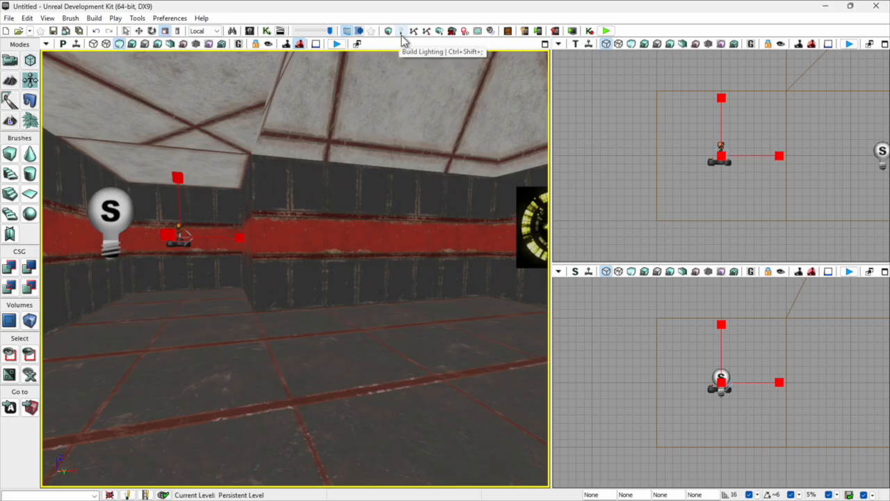
Build the level's lighting at Production quality with Lightmass enabled.
click(401, 35)
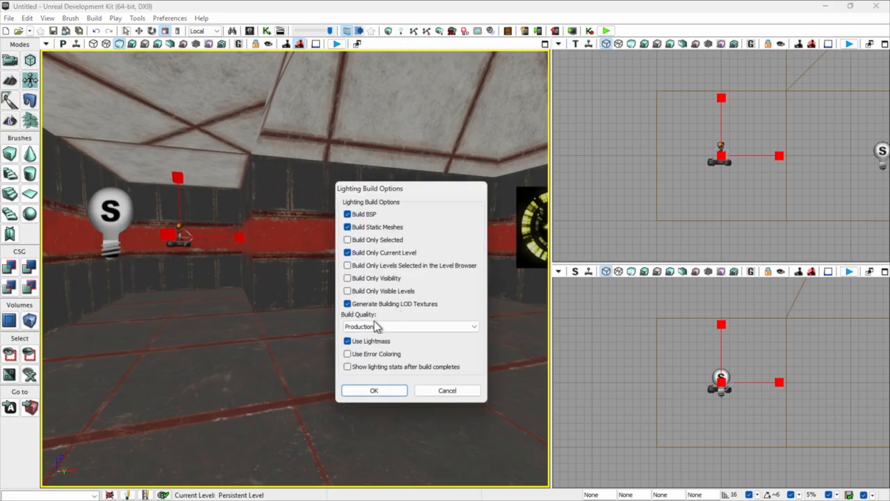
click(370, 391)
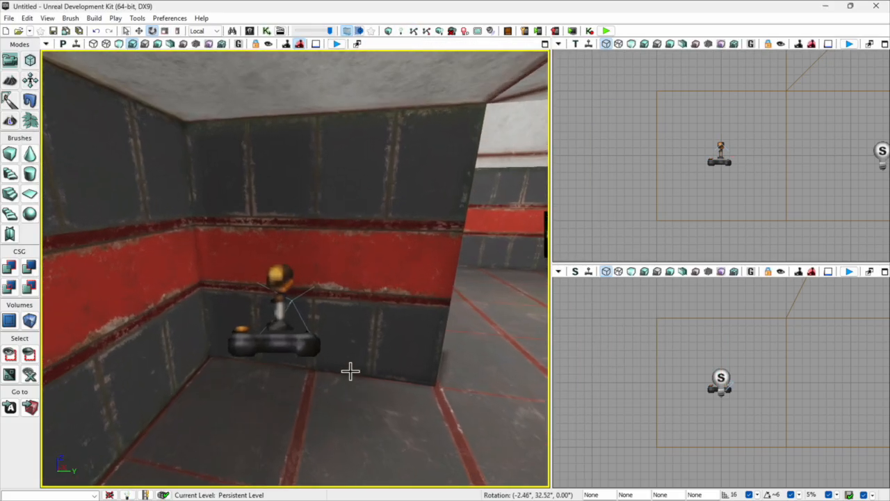
Rotate the player start in the side alcove so that it faces out toward the main room.
click(278, 320)
drag(328, 358, 328, 350)
click(366, 402)
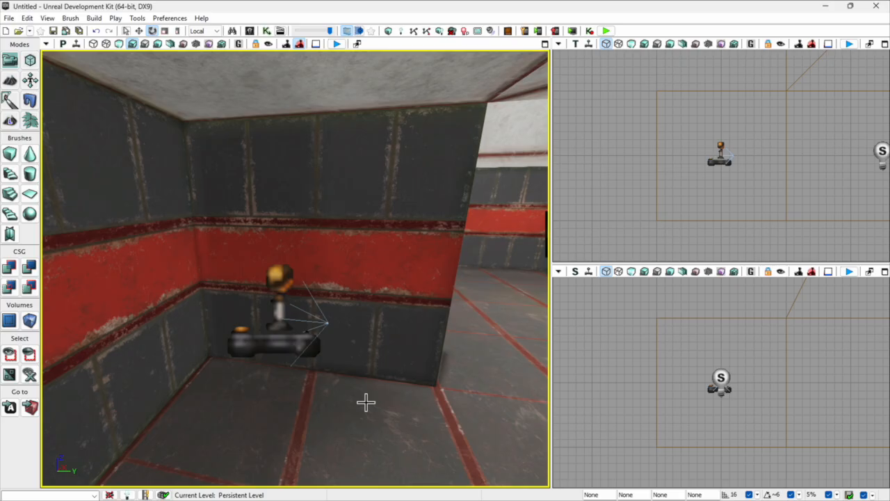
Change the Roll rotation in the SDOFDoor_Lunar_5 door's Movement properties so that the door stands across the shaft.
right_drag(365, 402, 365, 402)
double_click(323, 211)
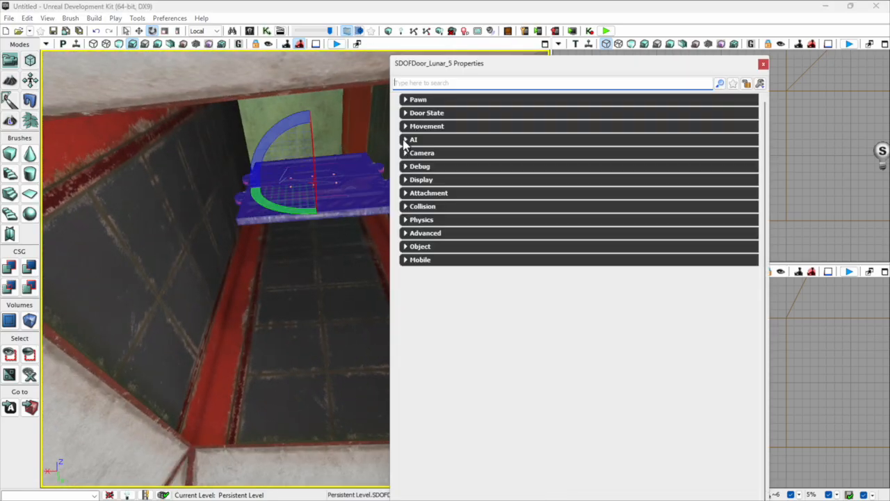
click(406, 126)
click(403, 170)
click(573, 181)
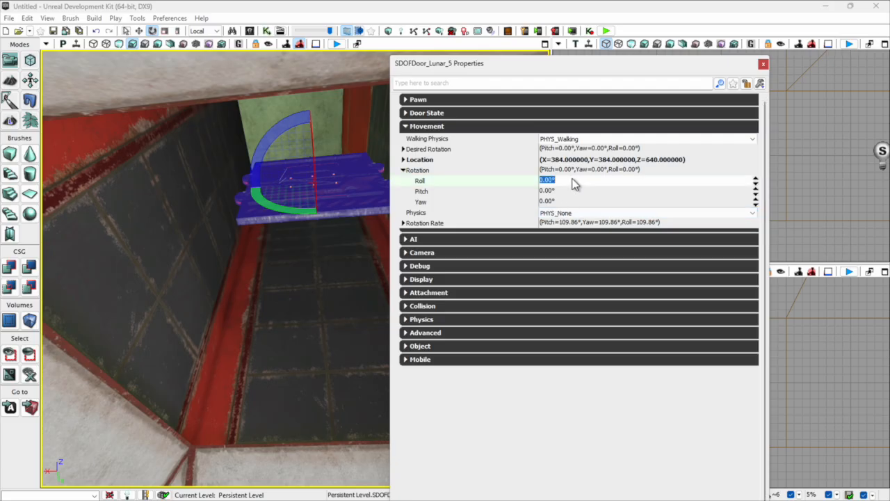
click(762, 65)
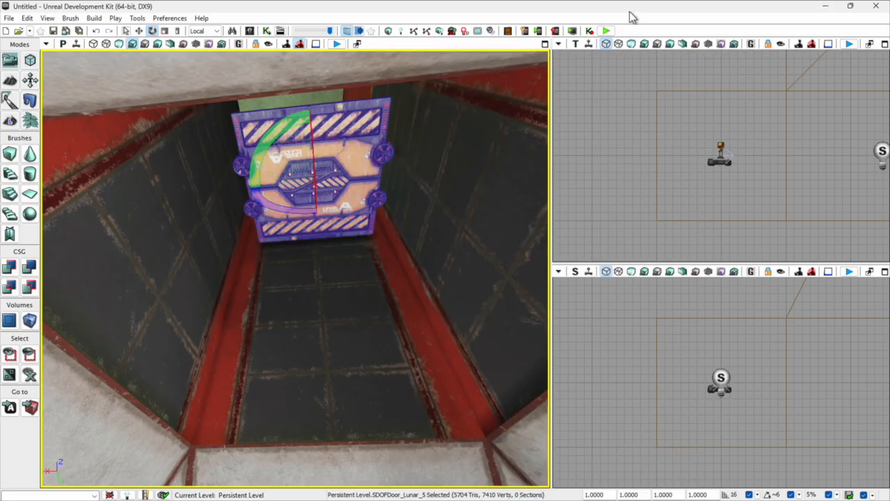
Play the level in the editor preview, shoot the shaft door open and fly through it.
click(609, 29)
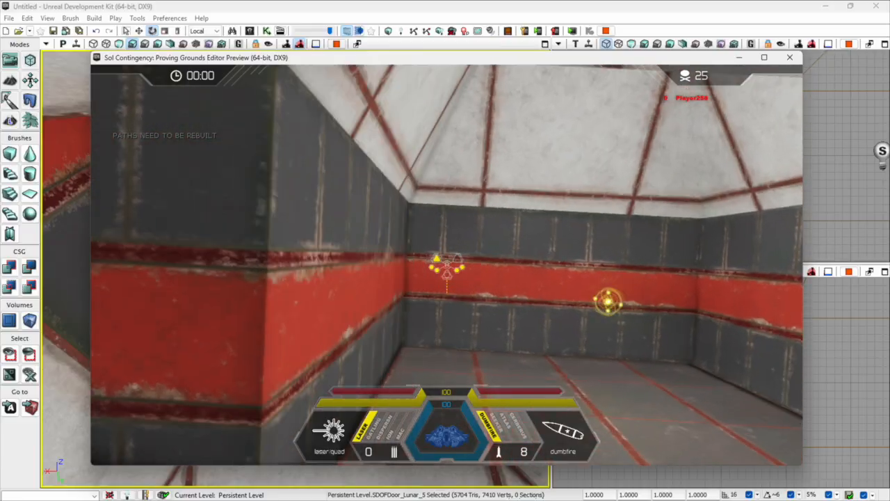
click(446, 267)
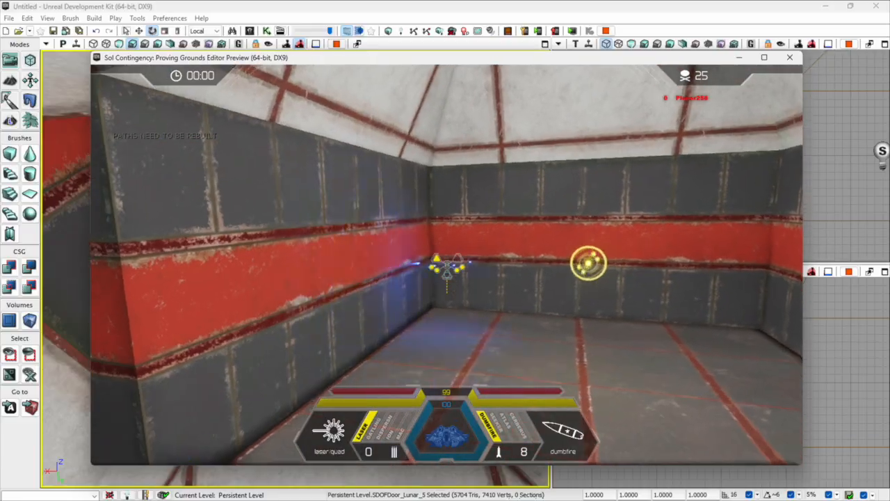
click(447, 267)
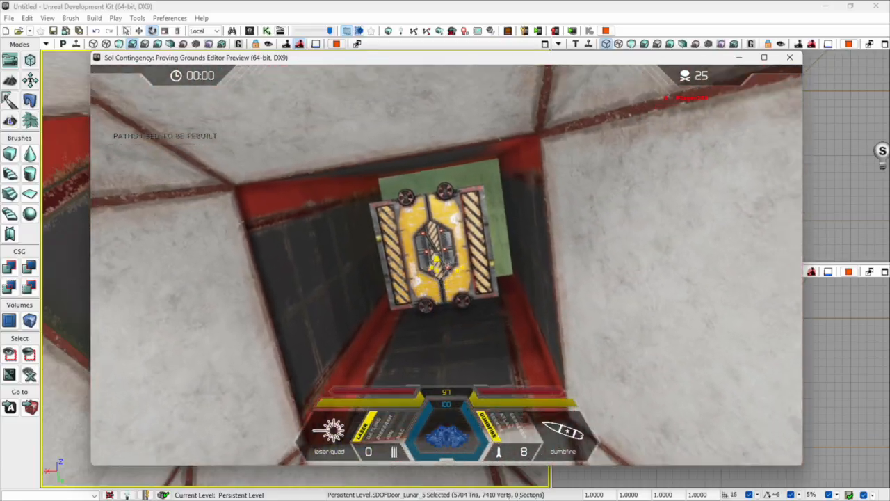
click(446, 268)
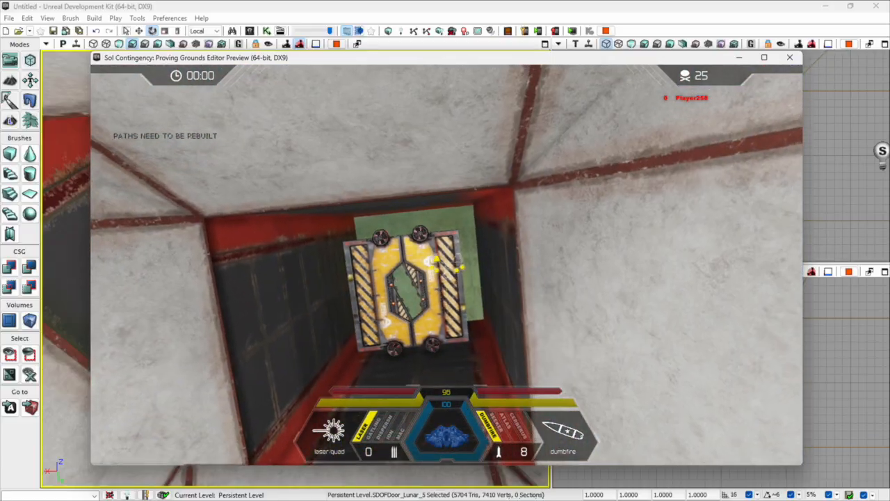
key(w)
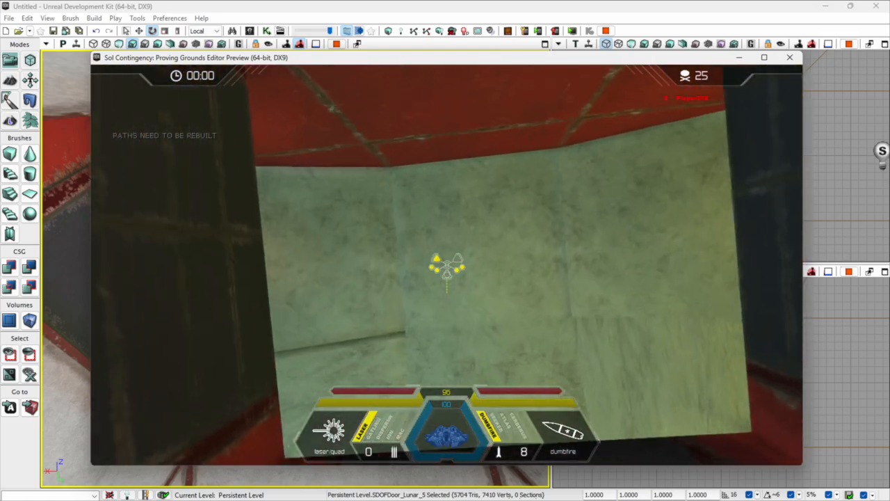